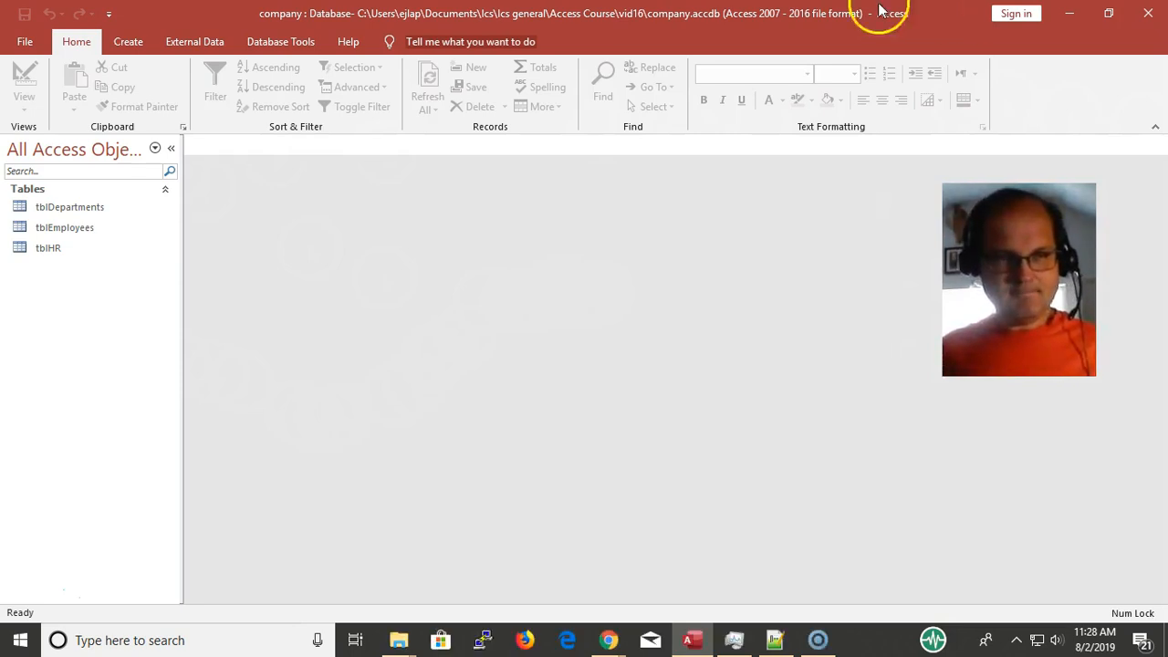
- Open the tblDepartments table to review its records, dismissing the Field List, and close the table
click(69, 209)
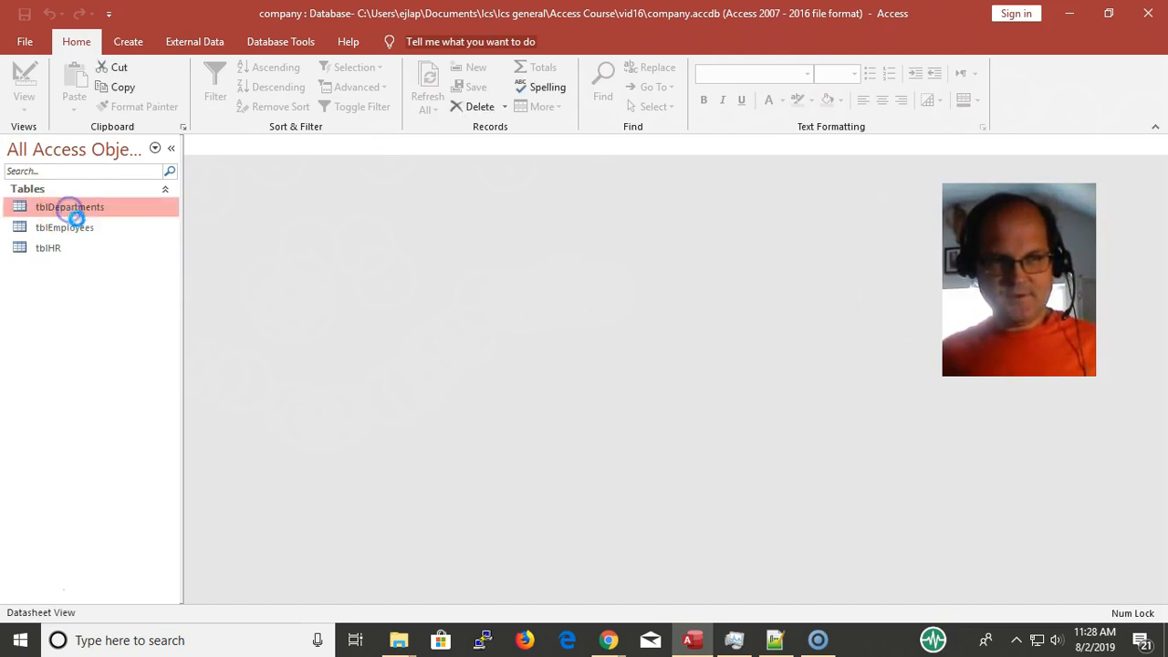
double_click(71, 209)
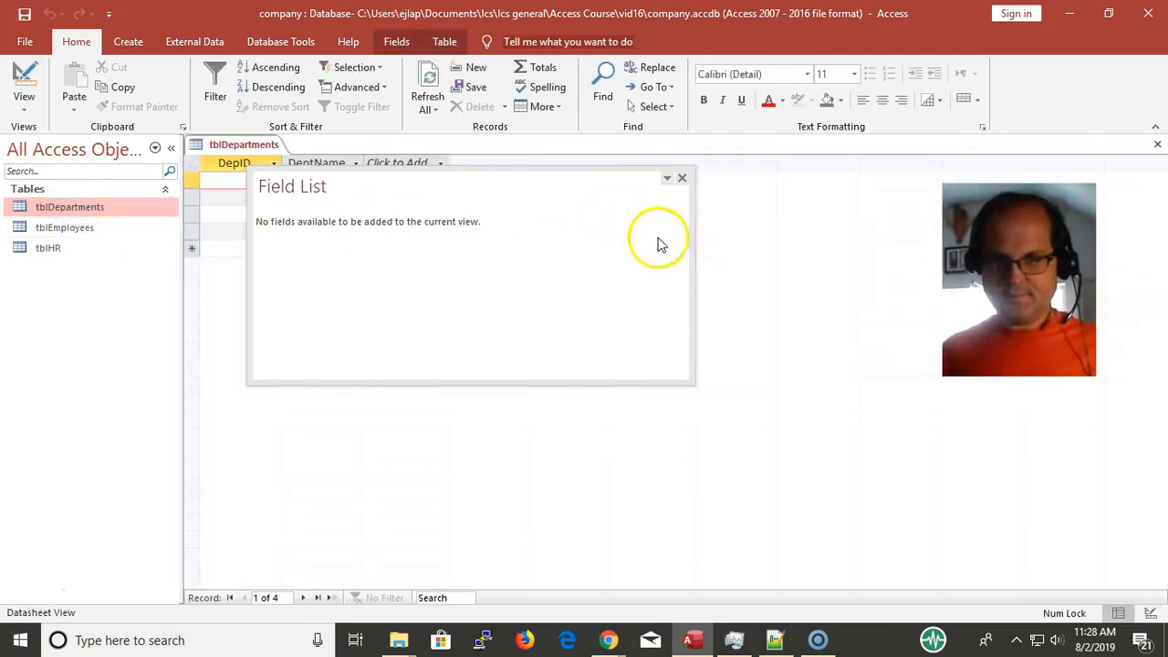
click(683, 179)
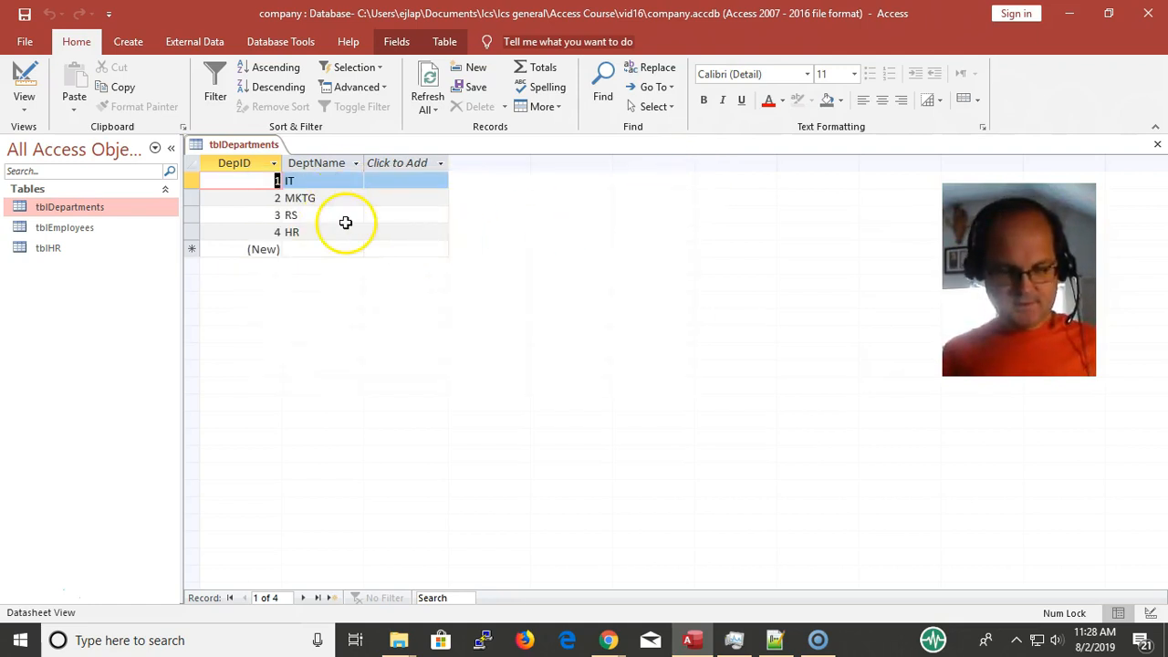
key(ctrl+w)
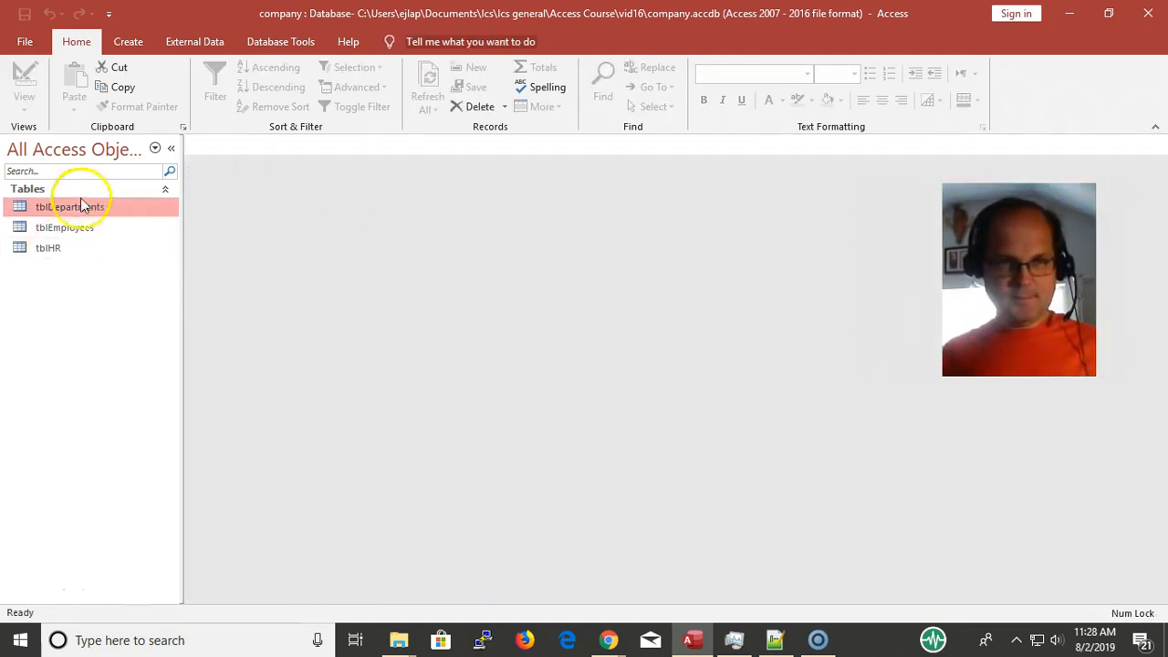
- Review the records of the tblEmployees and tblHR tables in turn, closing each one after viewing it
double_click(94, 229)
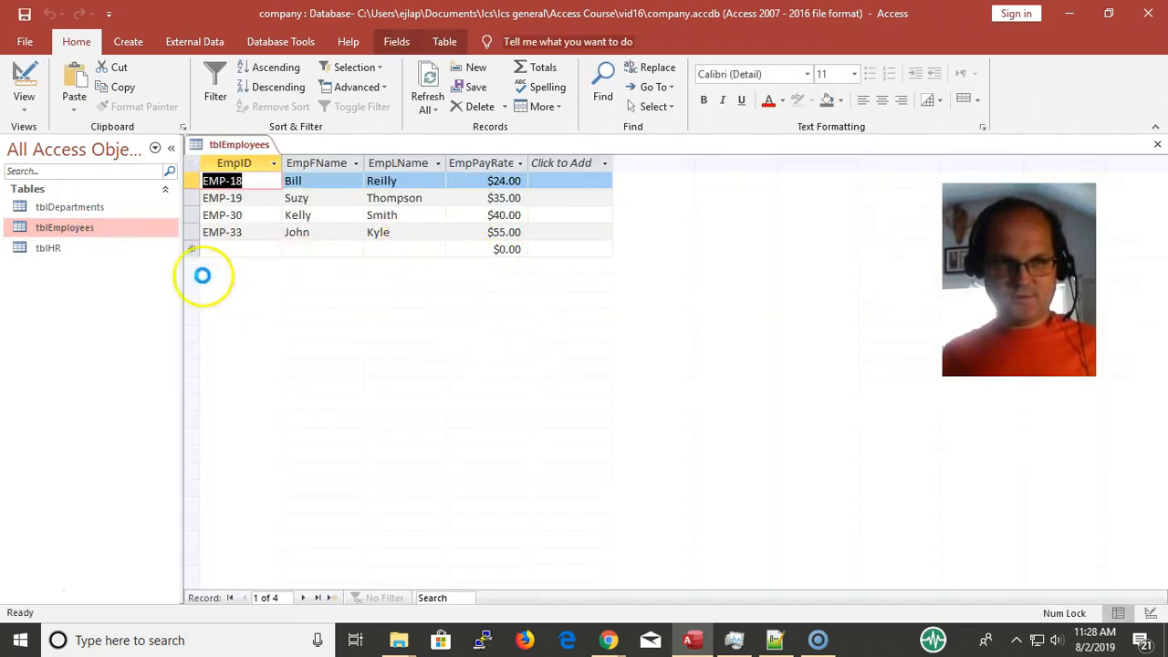
key(ctrl+w)
click(71, 249)
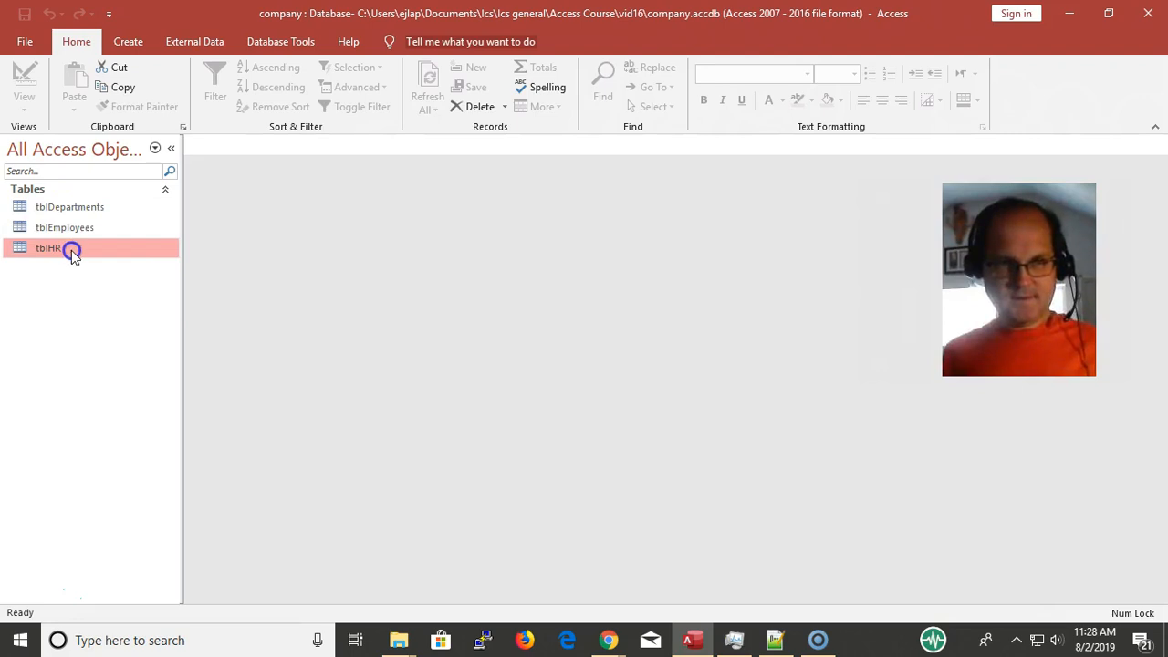
double_click(72, 249)
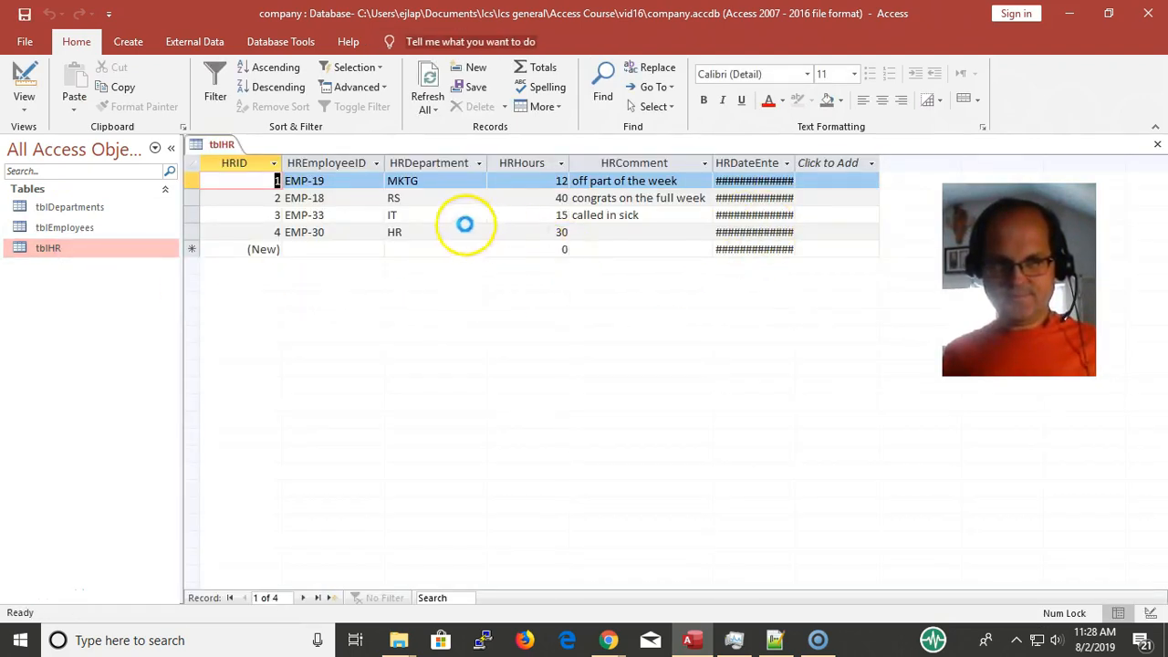
key(ctrl+w)
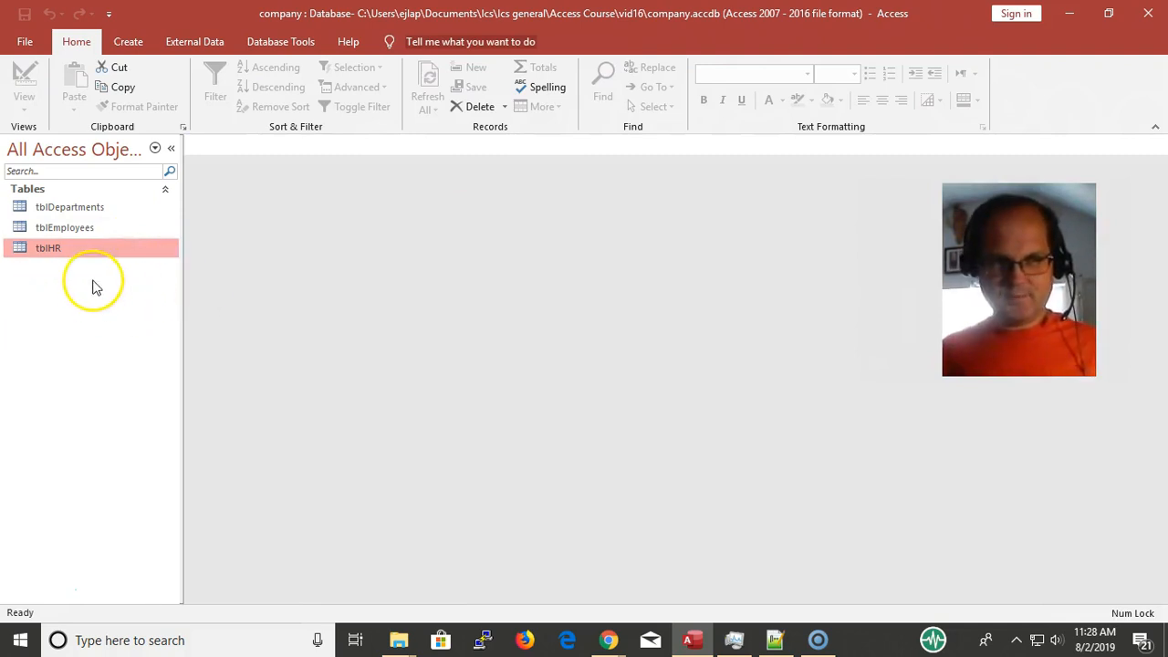
click(135, 292)
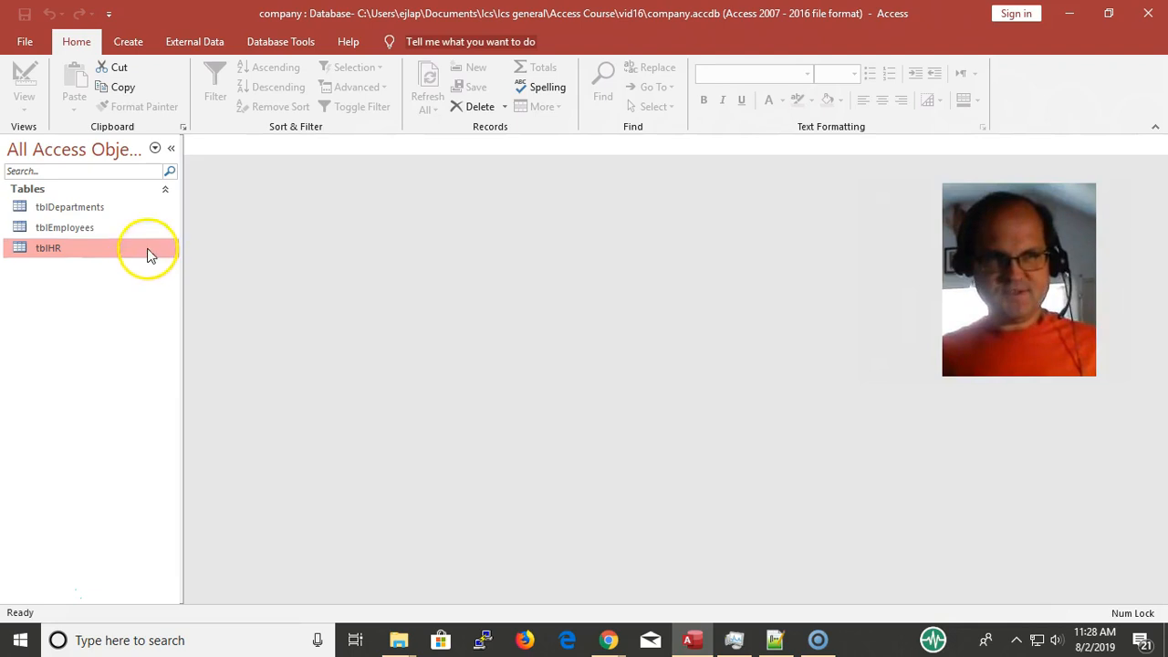
click(78, 214)
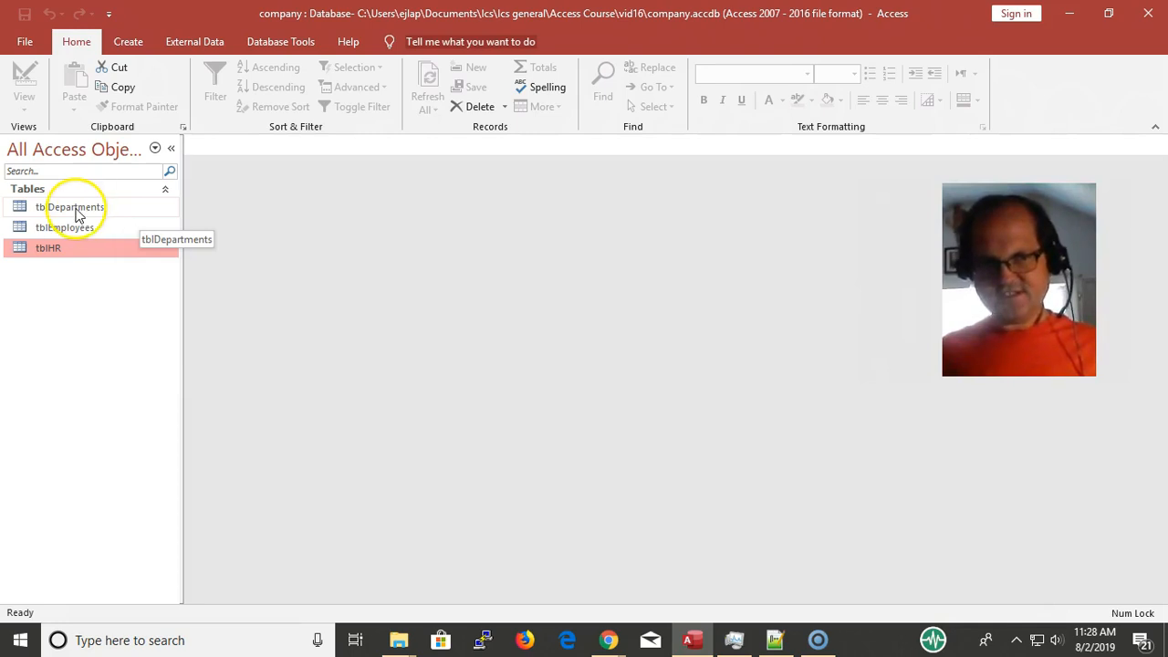
- Examine the HRDepartment and HREmployeeID lookup lists in the first record of tblHR, and close the table
double_click(48, 249)
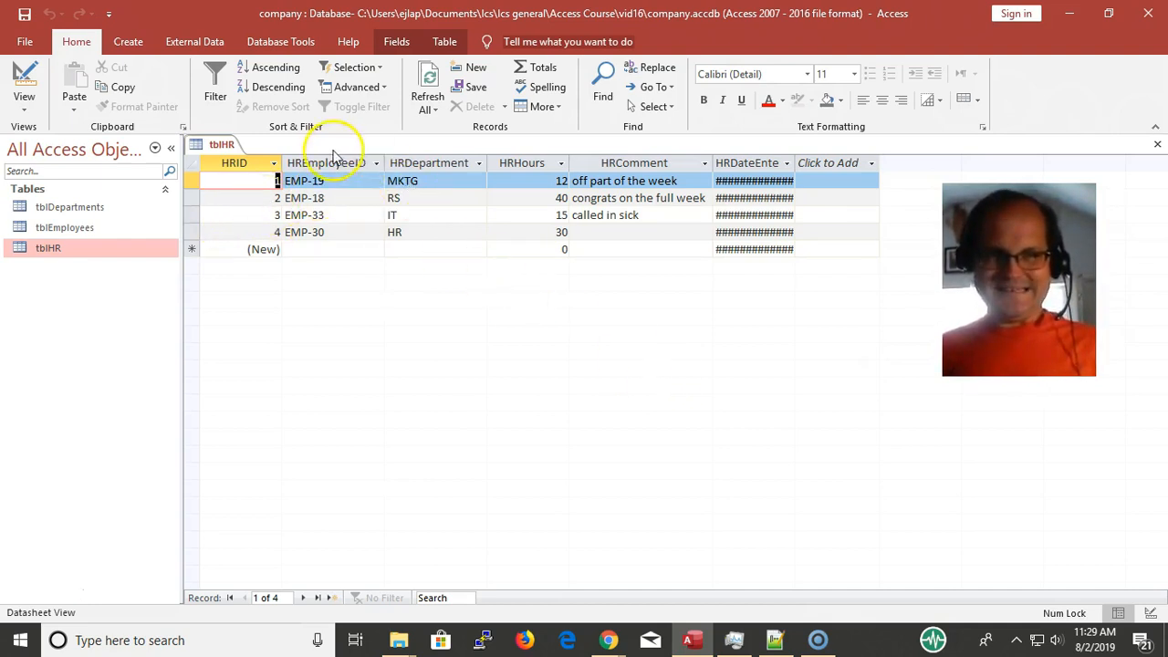
click(426, 181)
click(478, 185)
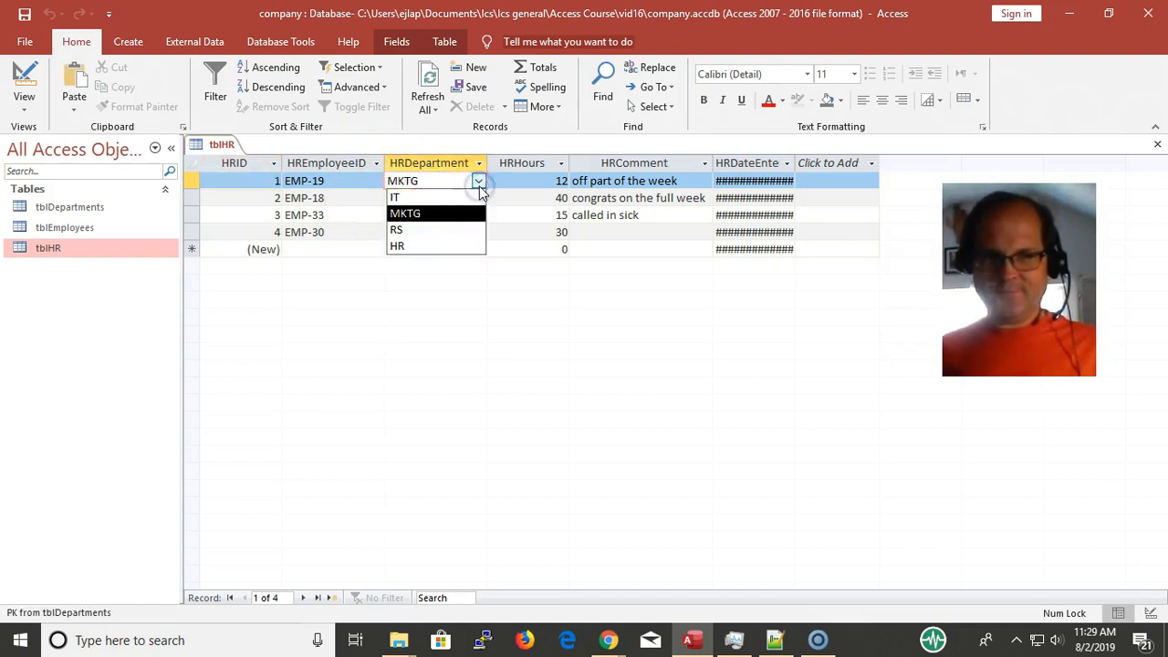
click(479, 182)
click(384, 182)
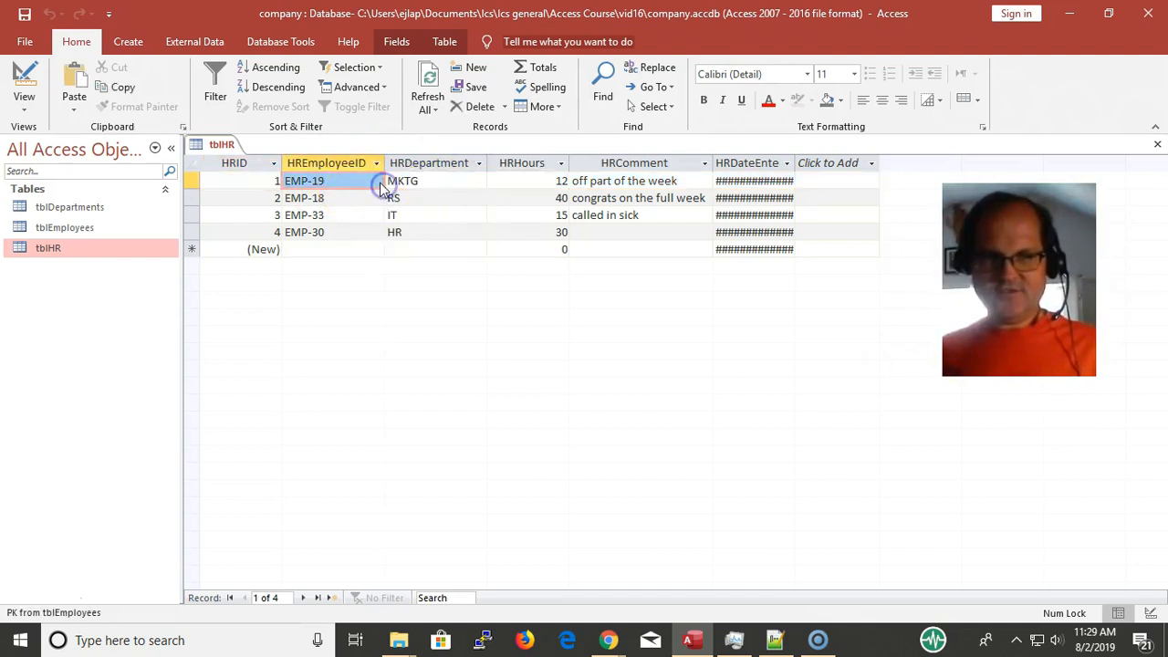
click(380, 182)
click(377, 182)
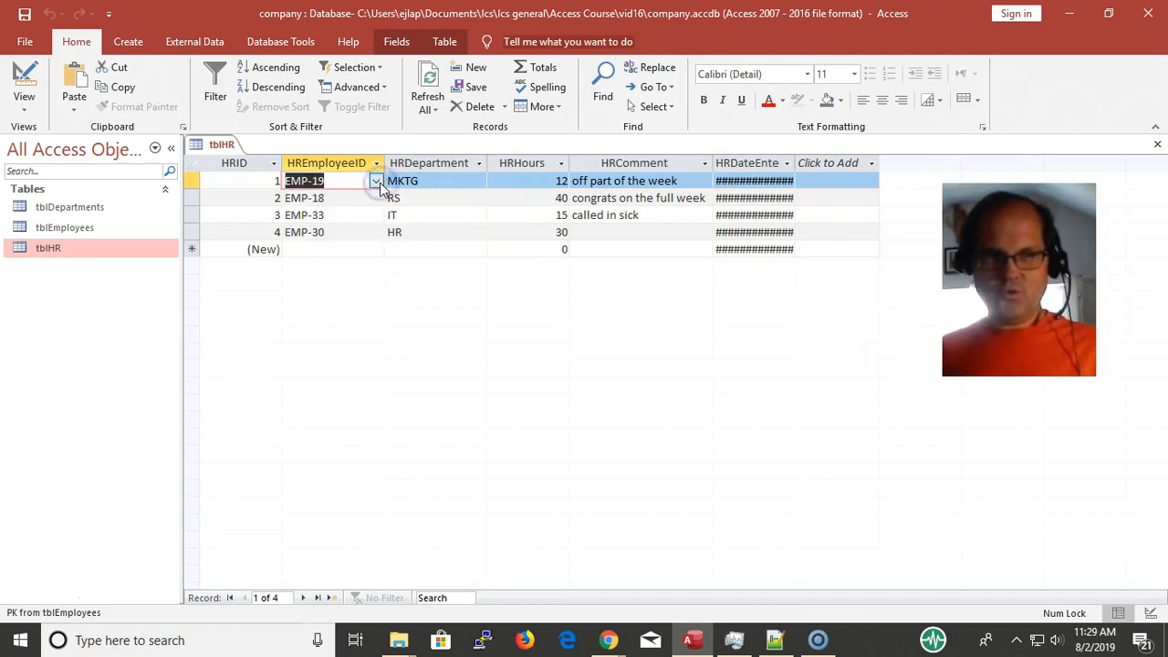
click(378, 183)
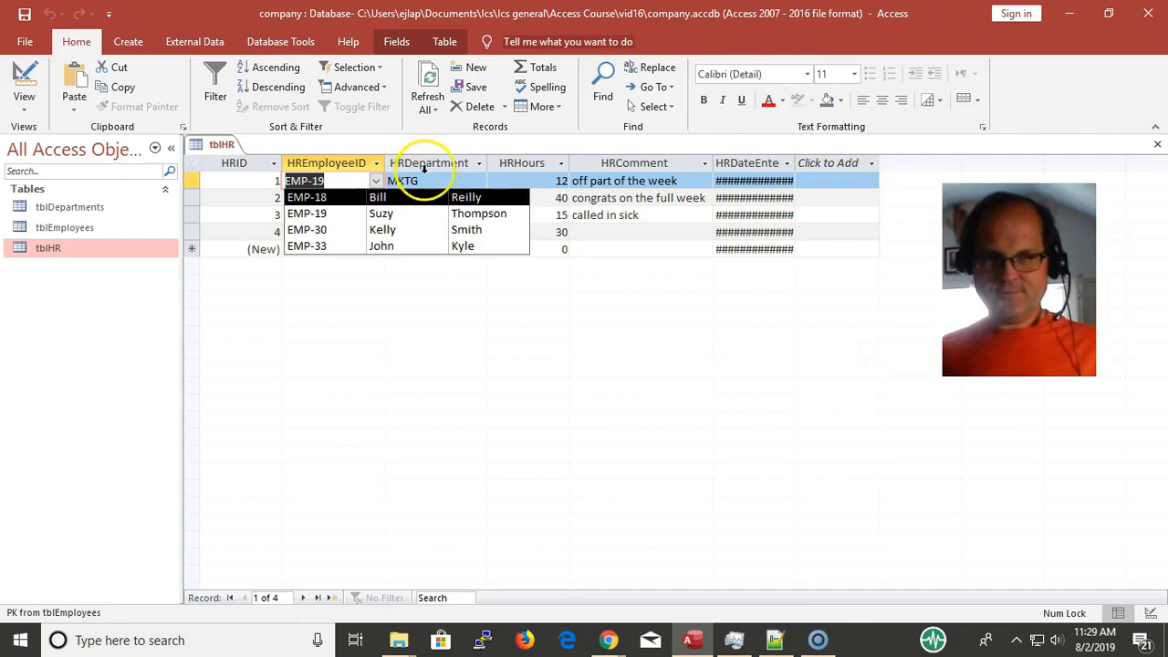
click(422, 181)
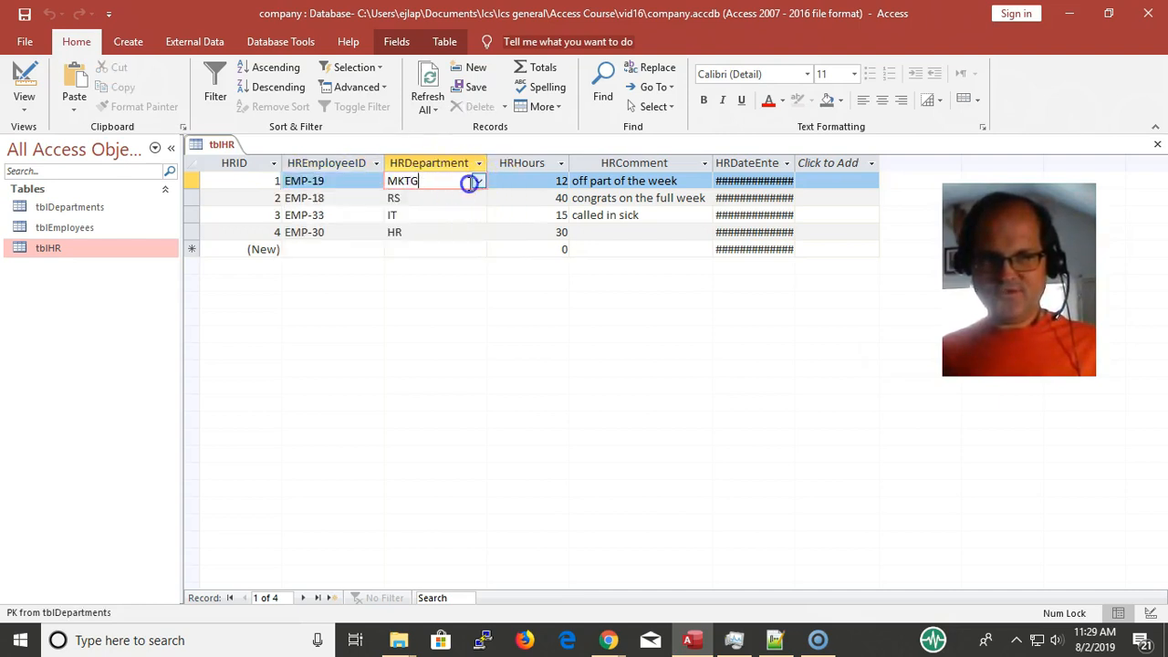
click(475, 180)
click(475, 181)
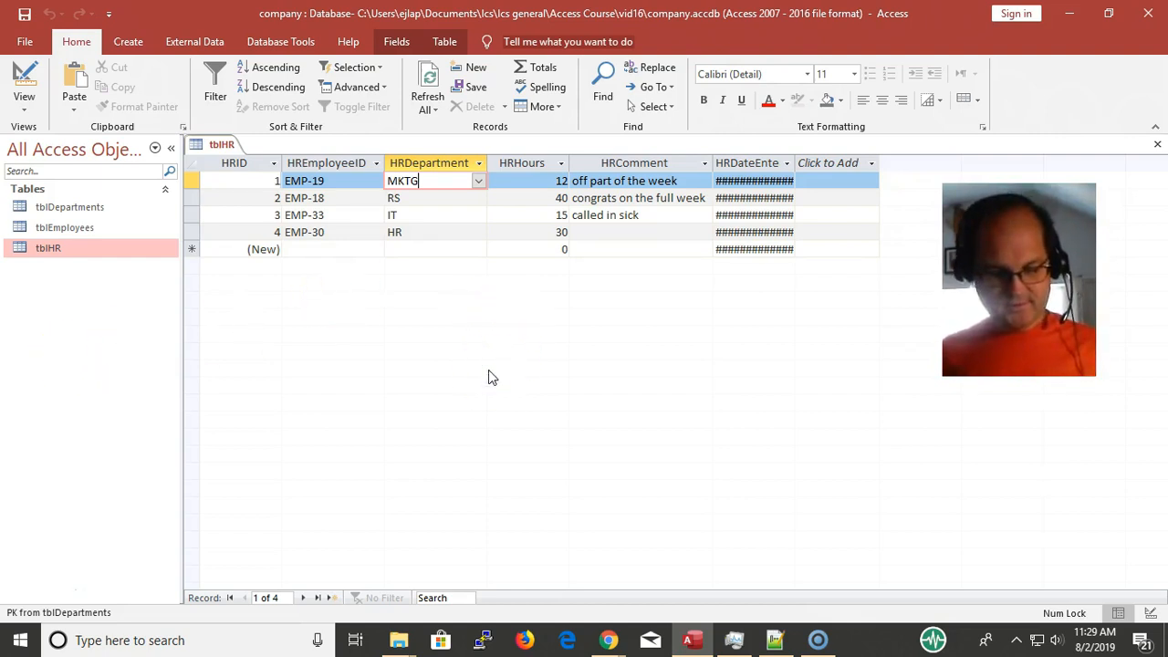
key(ctrl+w)
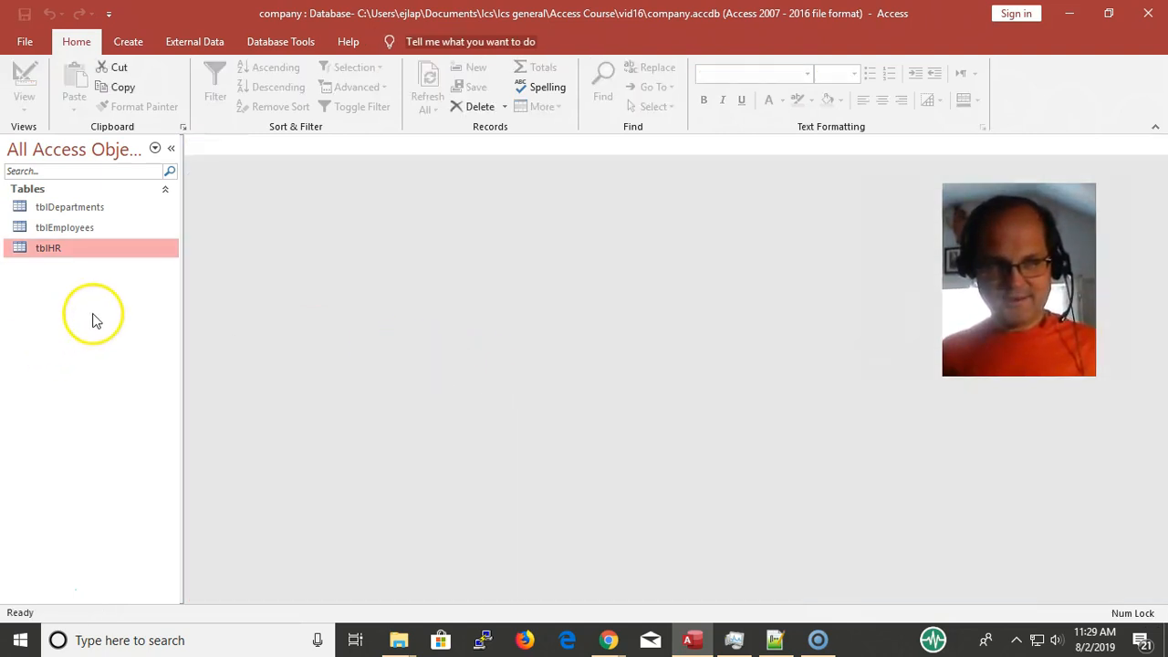
- View the query types offered by the Query Wizard and cancel without creating a query
right_click(95, 319)
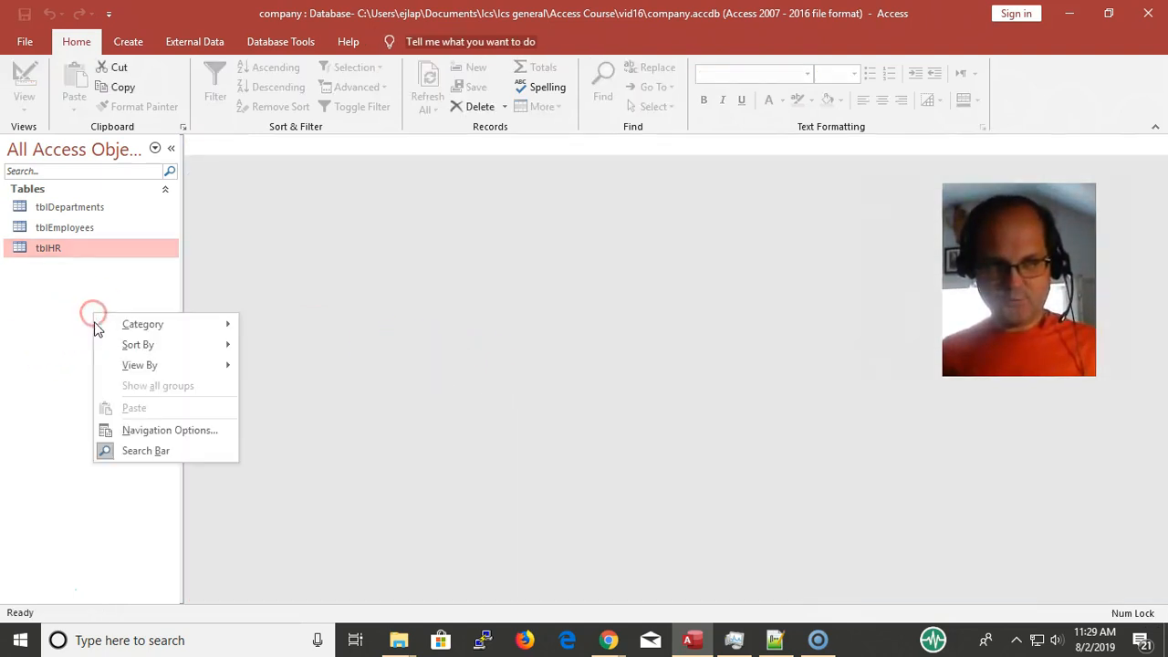
click(128, 41)
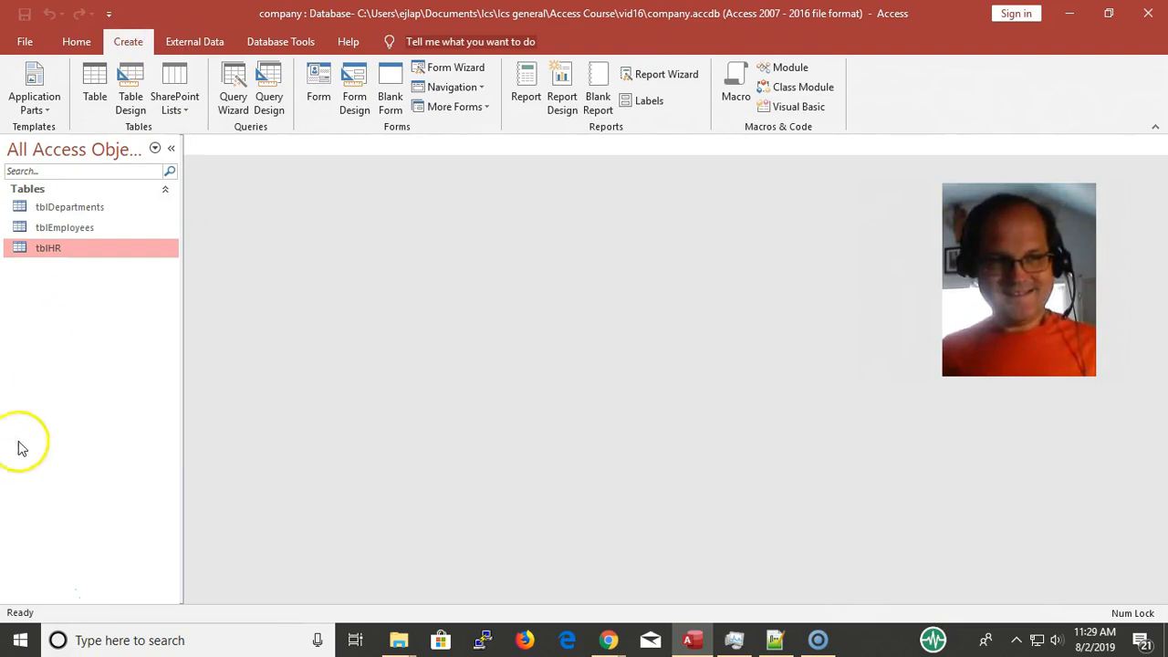
right_click(58, 338)
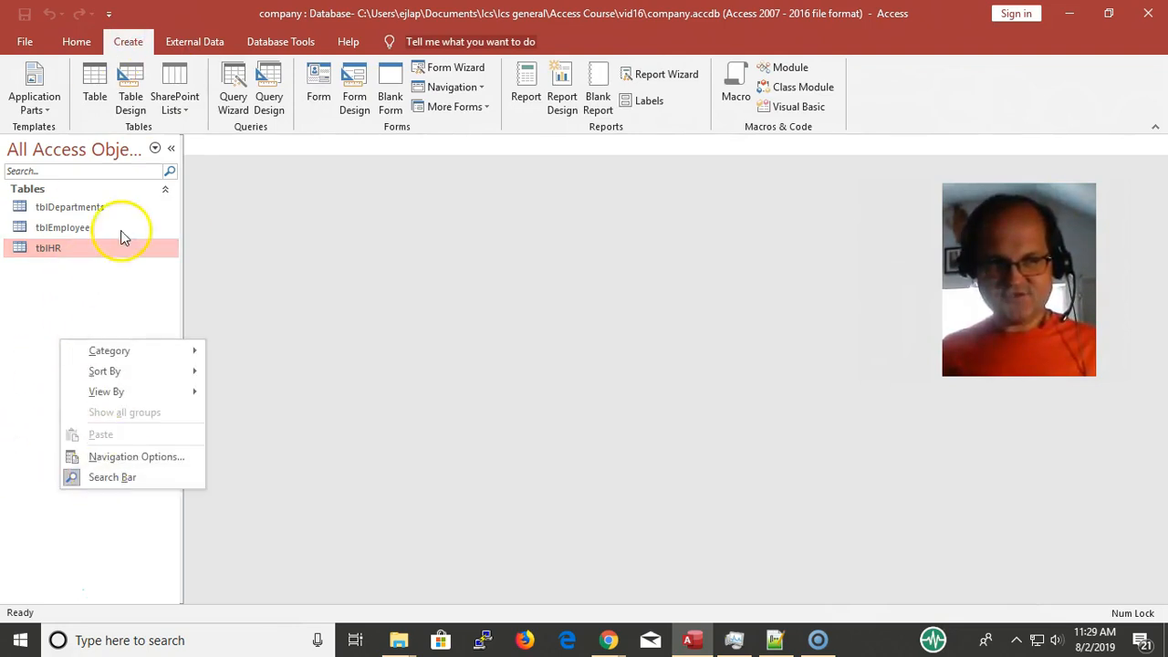
click(139, 298)
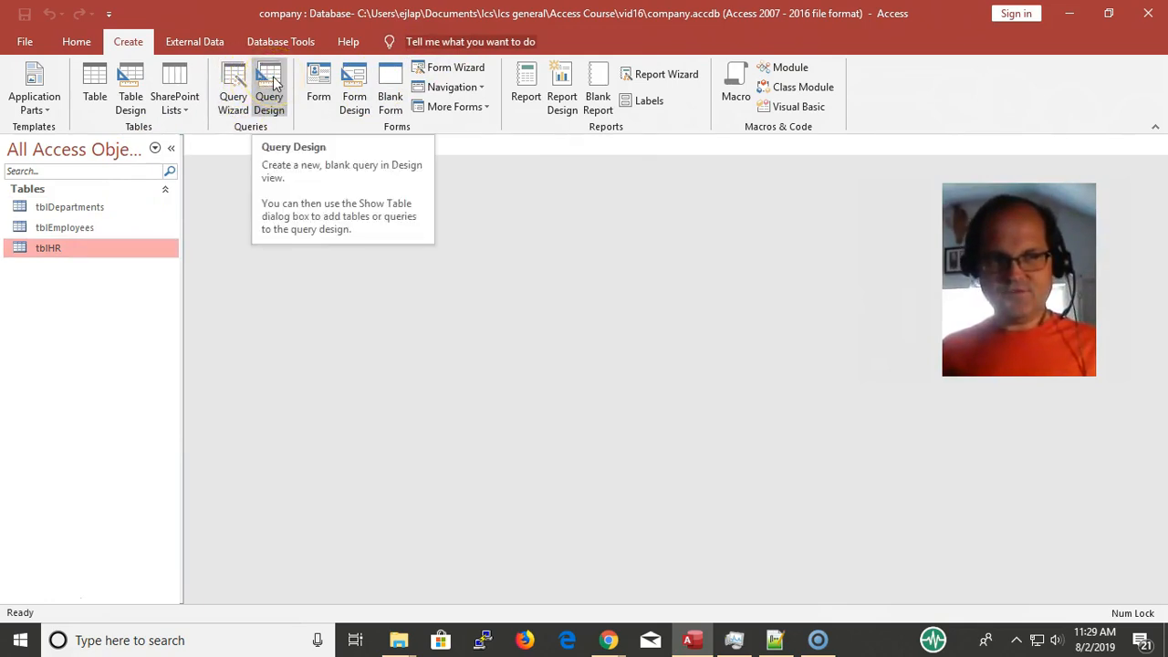
click(231, 103)
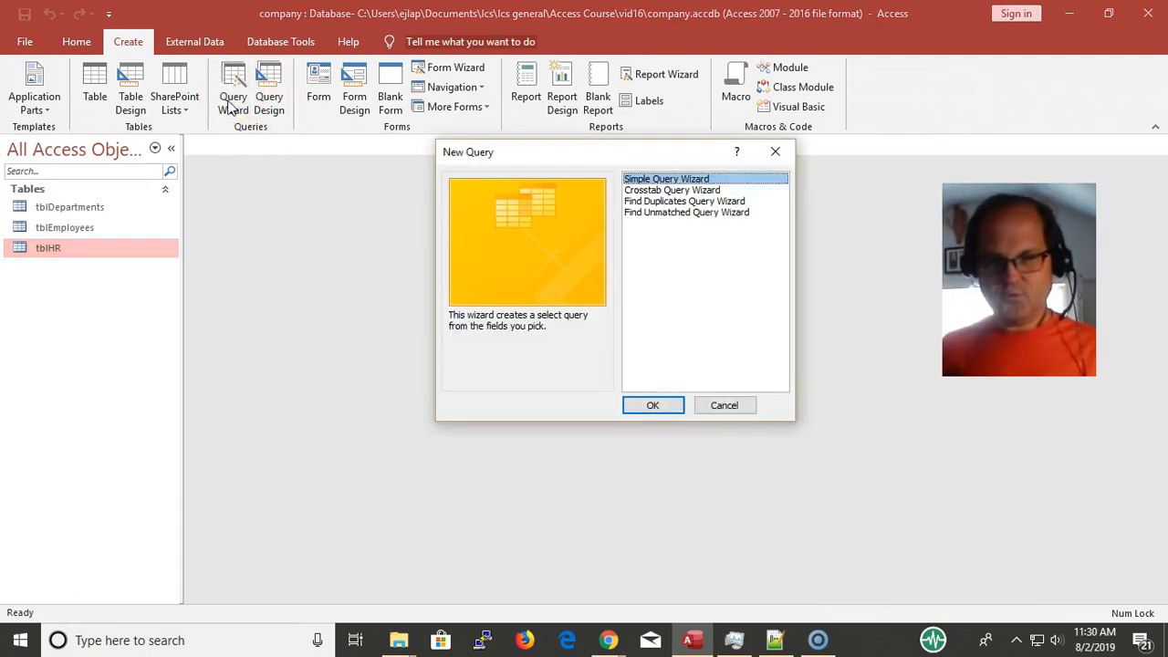
click(722, 406)
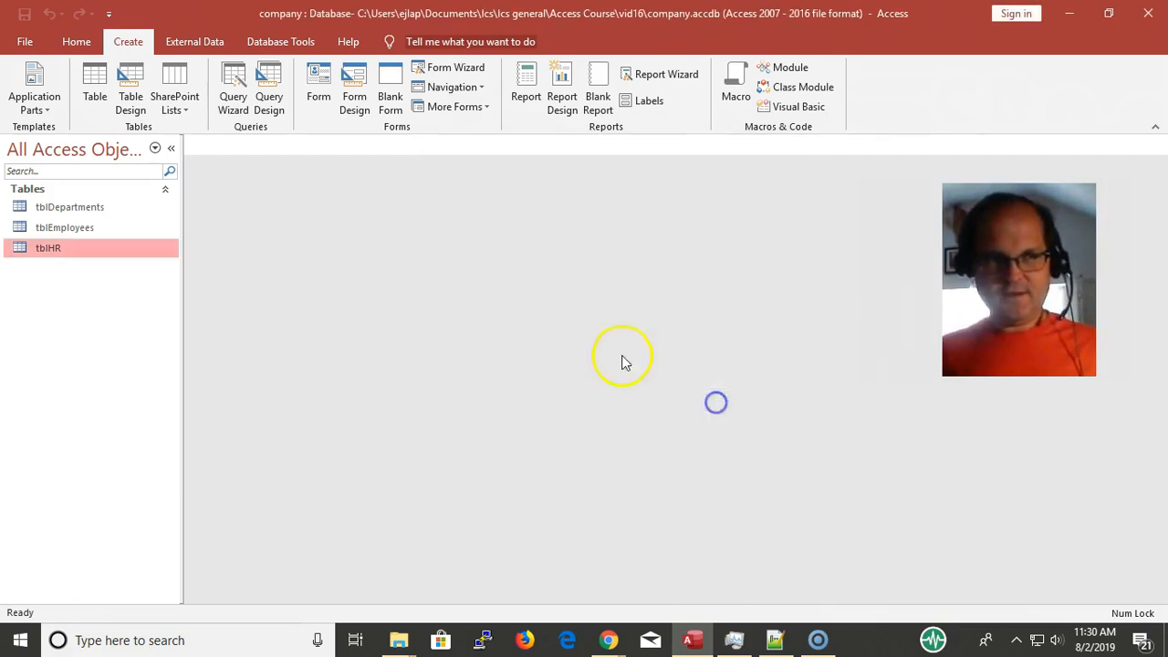
- Create a new query in Design view containing the tables tblHR, tblDepartments and tblEmployees
click(274, 103)
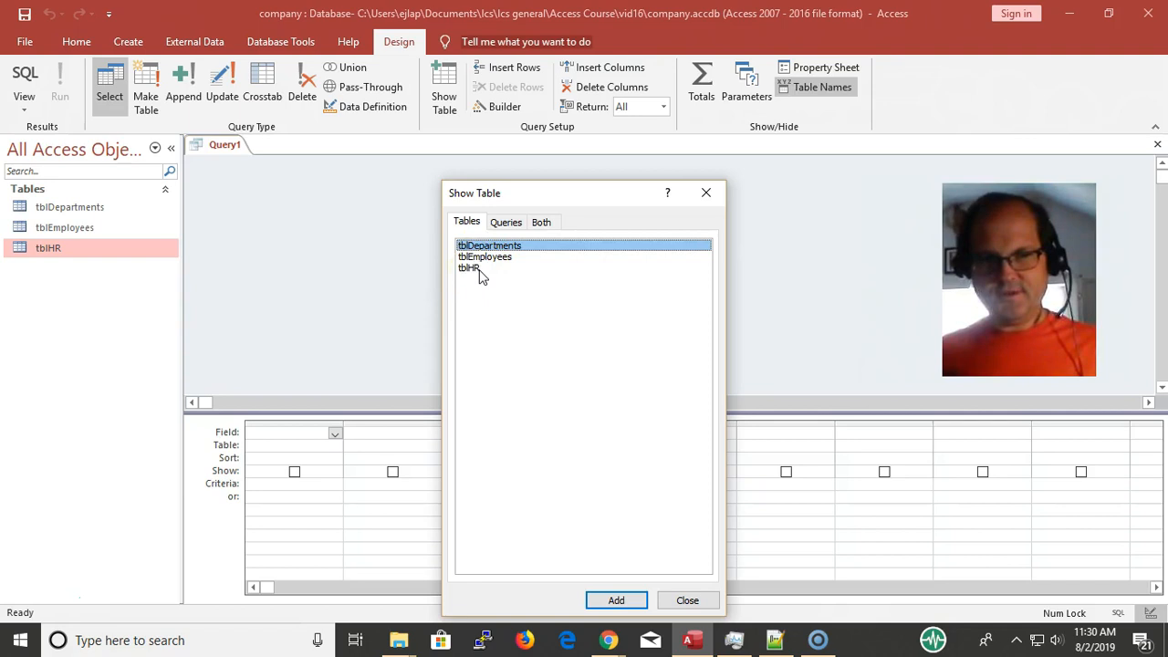
click(480, 271)
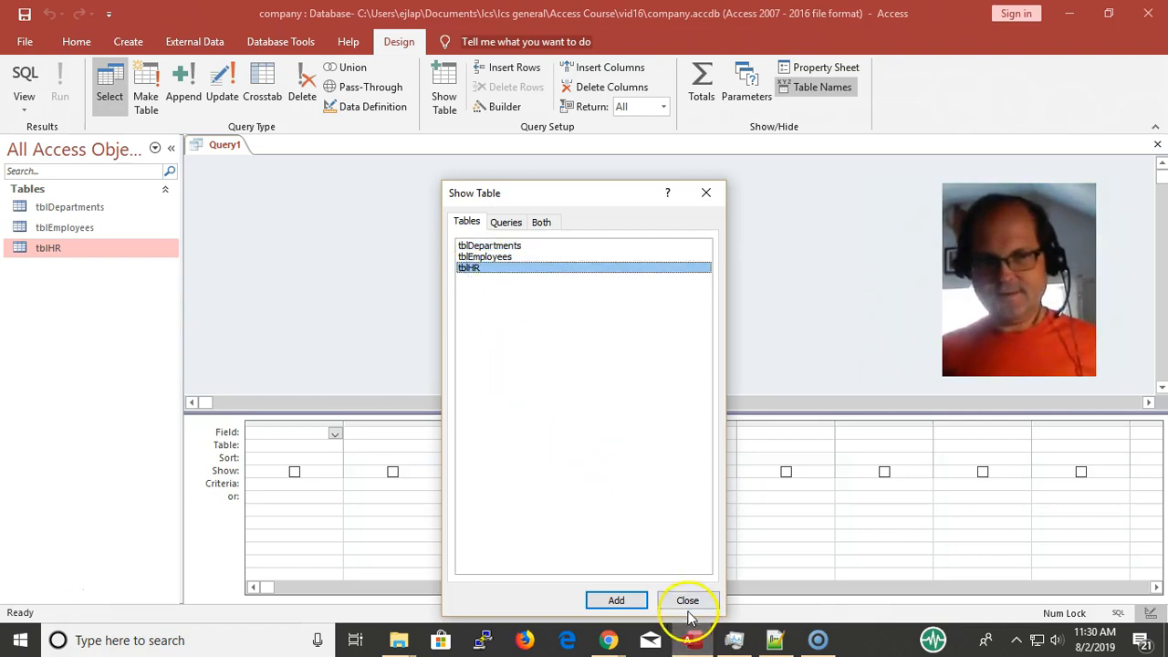
mouse_move(602, 642)
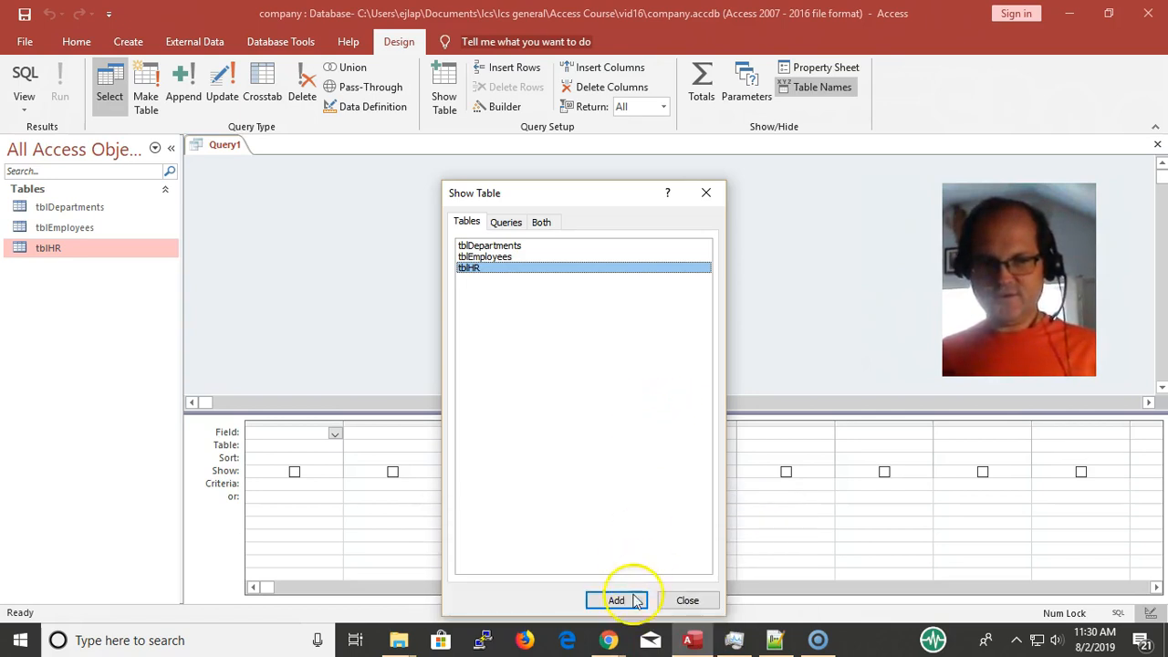
click(616, 602)
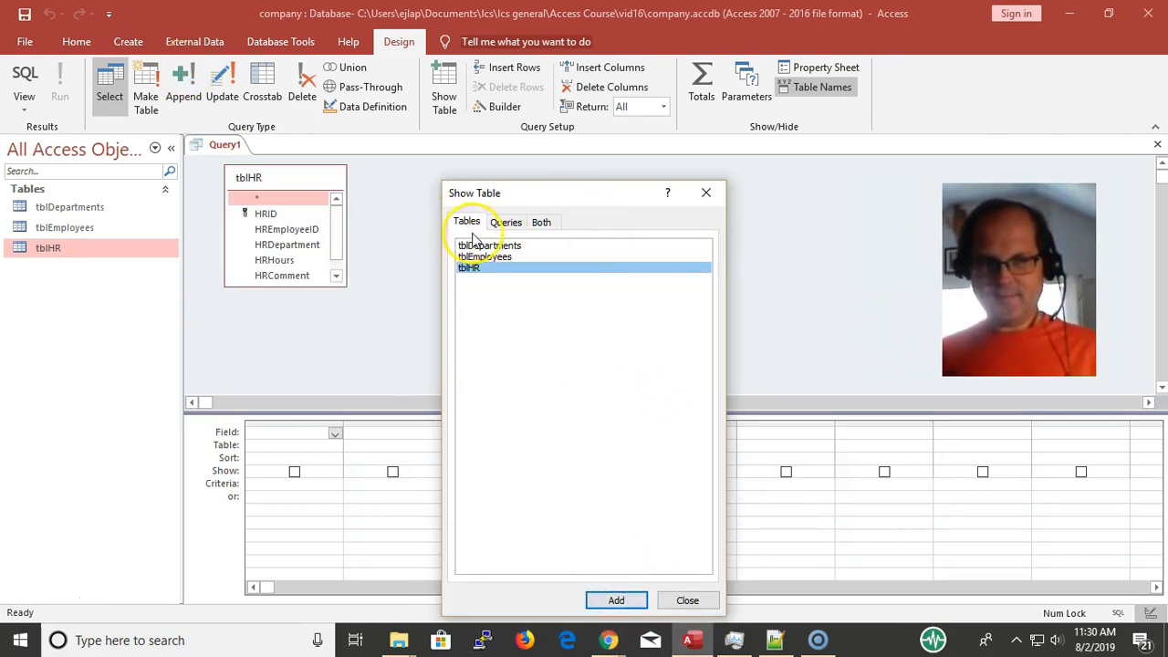
click(499, 248)
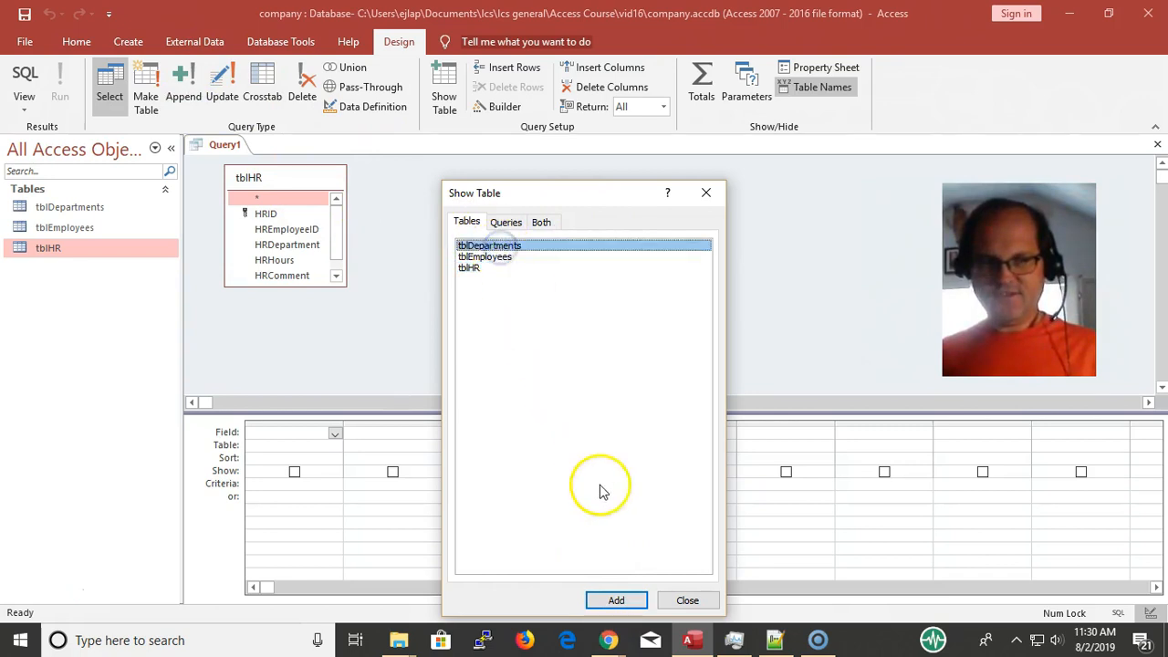
click(616, 601)
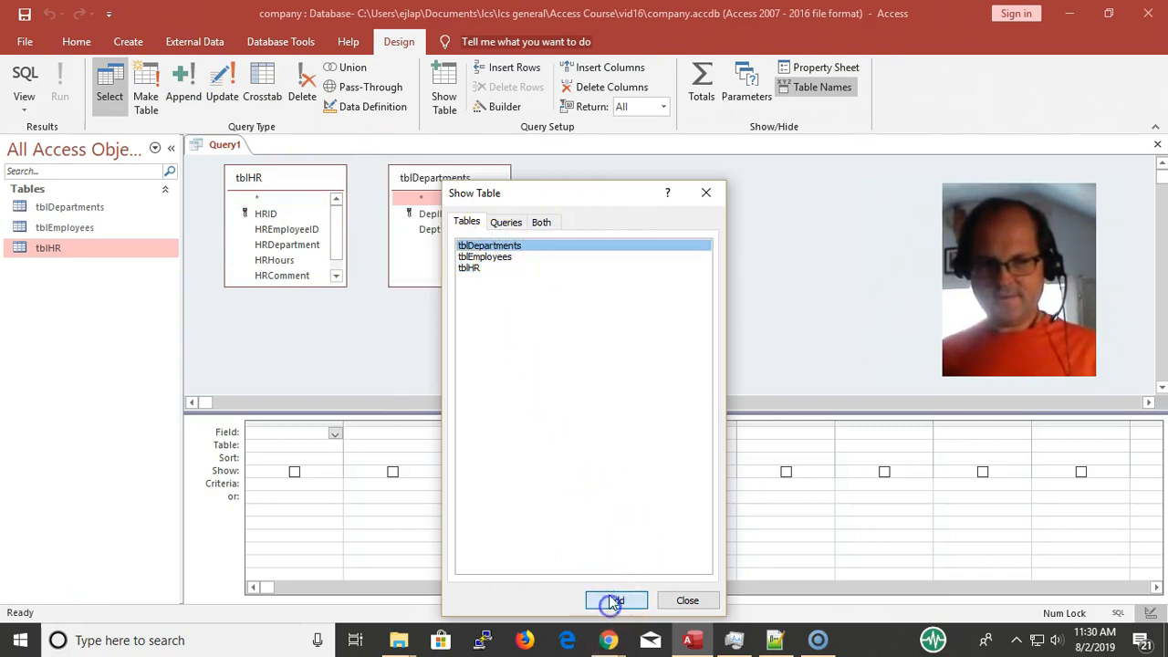
click(500, 258)
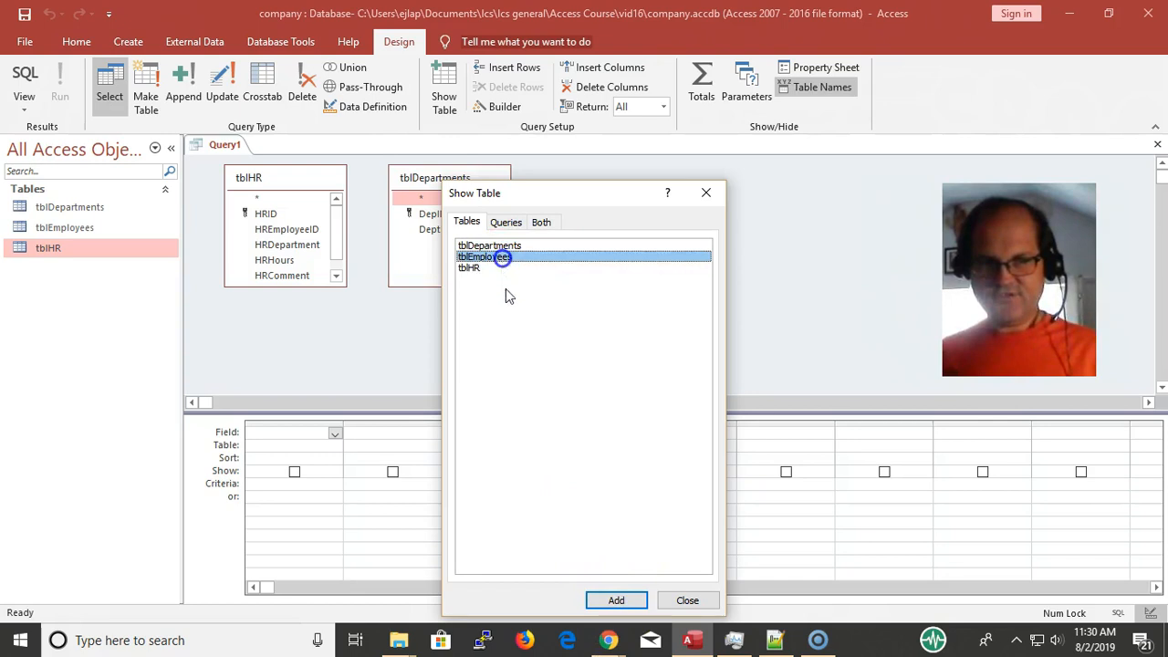
click(606, 601)
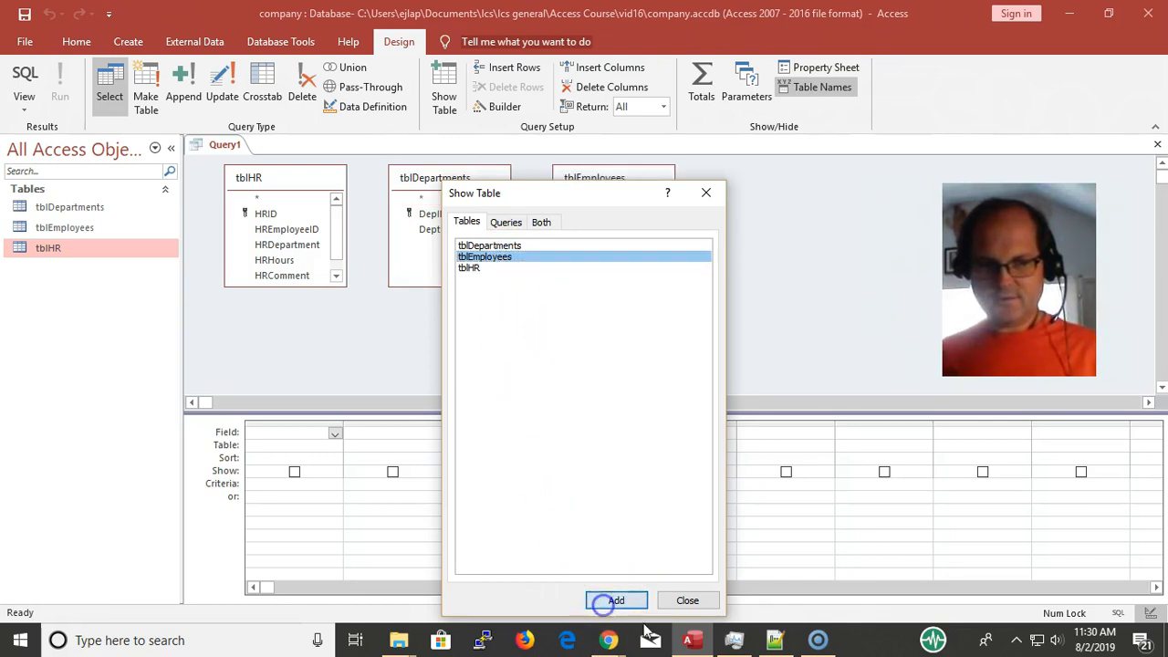
click(688, 601)
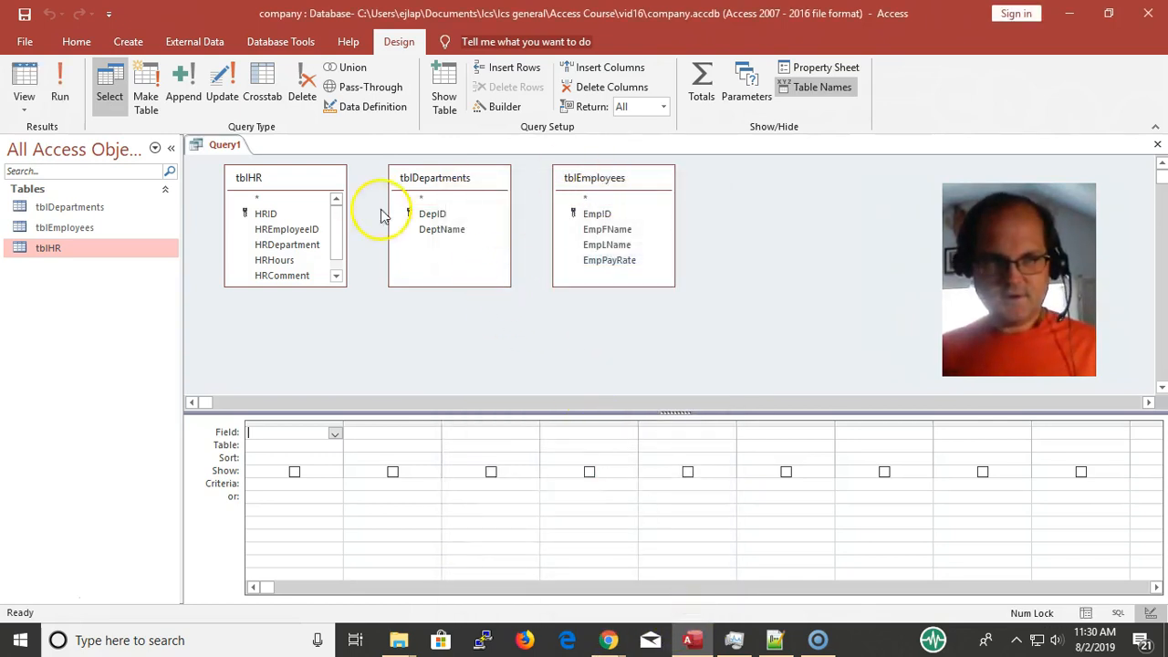
- Rearrange the tables in the query diagram so tblHR sits between tblDepartments and tblEmployees, with space between them
drag(444, 182, 478, 208)
drag(313, 203, 293, 187)
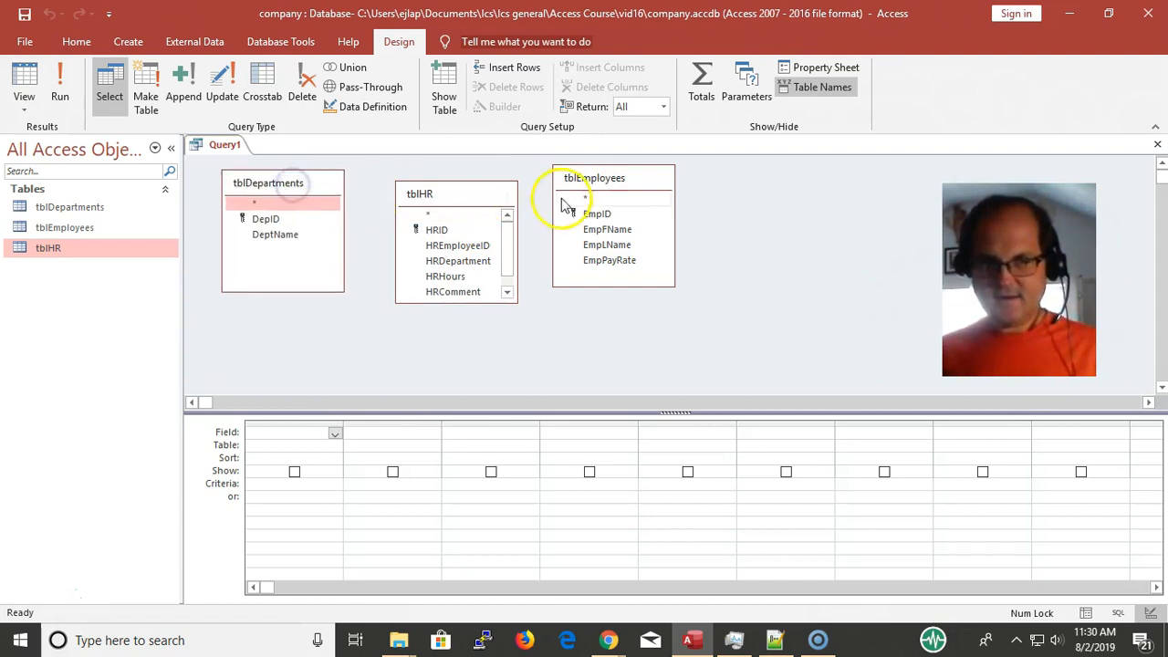
drag(578, 183, 617, 189)
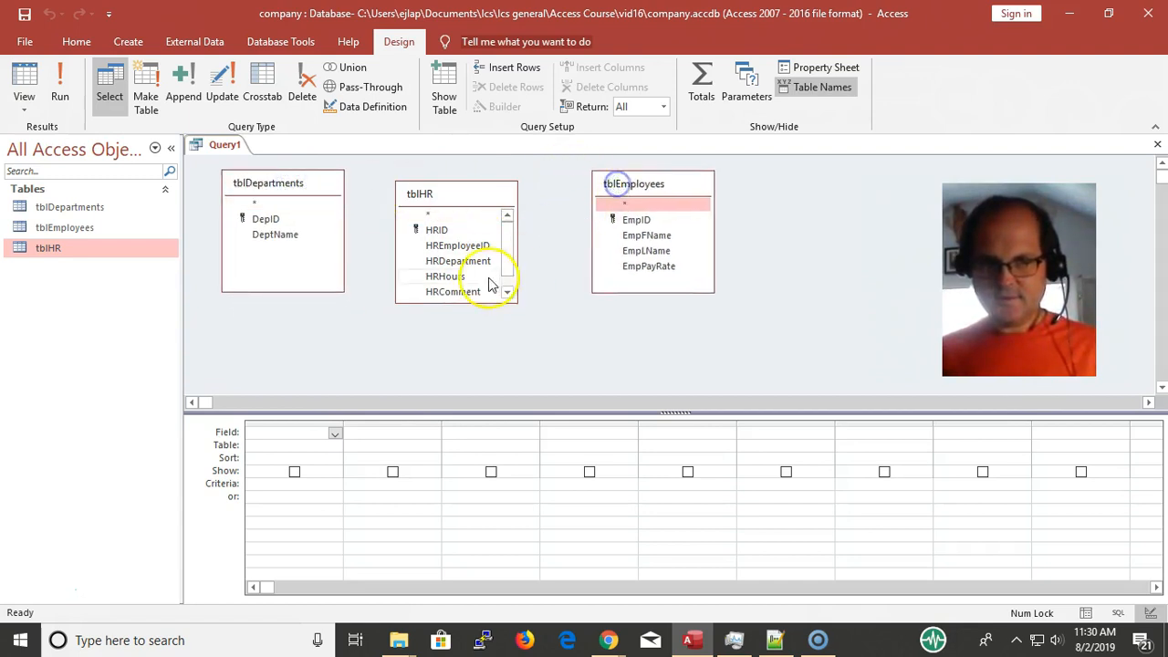
- View the field list properties of tblHR in the query diagram and close them
click(453, 246)
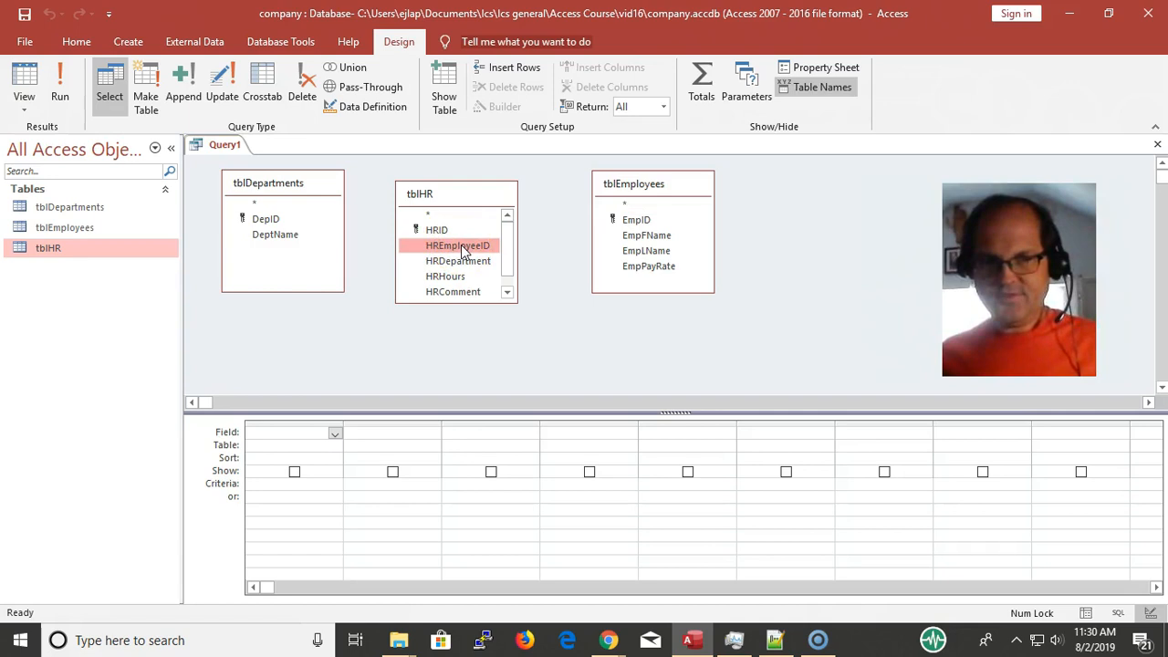
drag(463, 251, 469, 259)
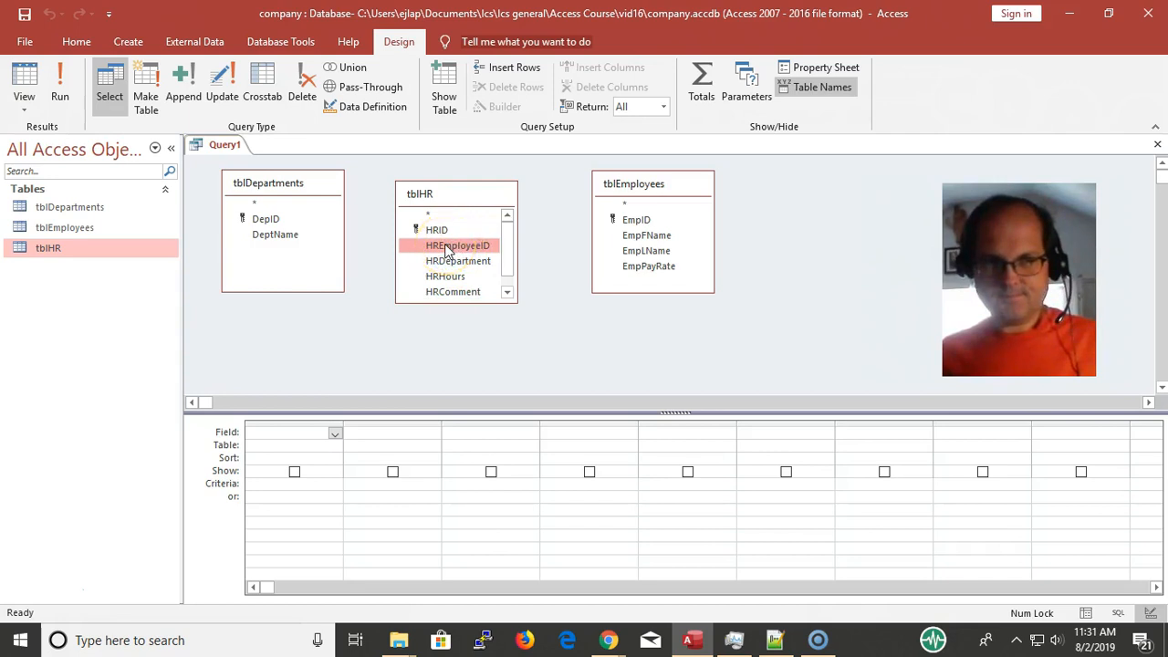
right_click(440, 194)
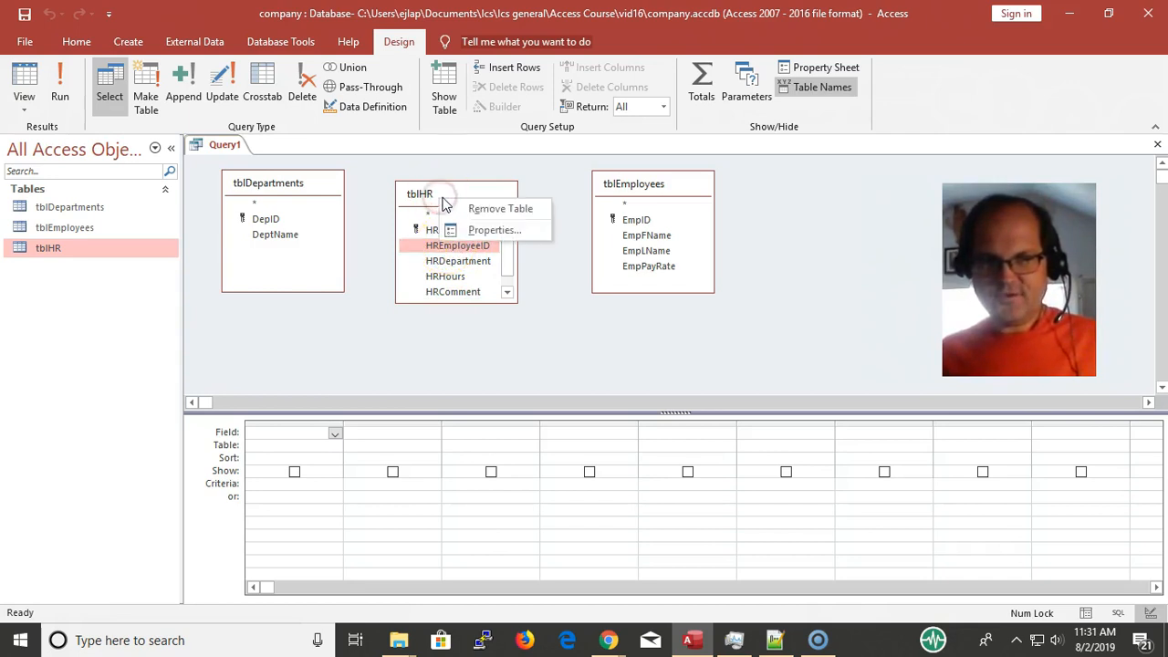
click(475, 230)
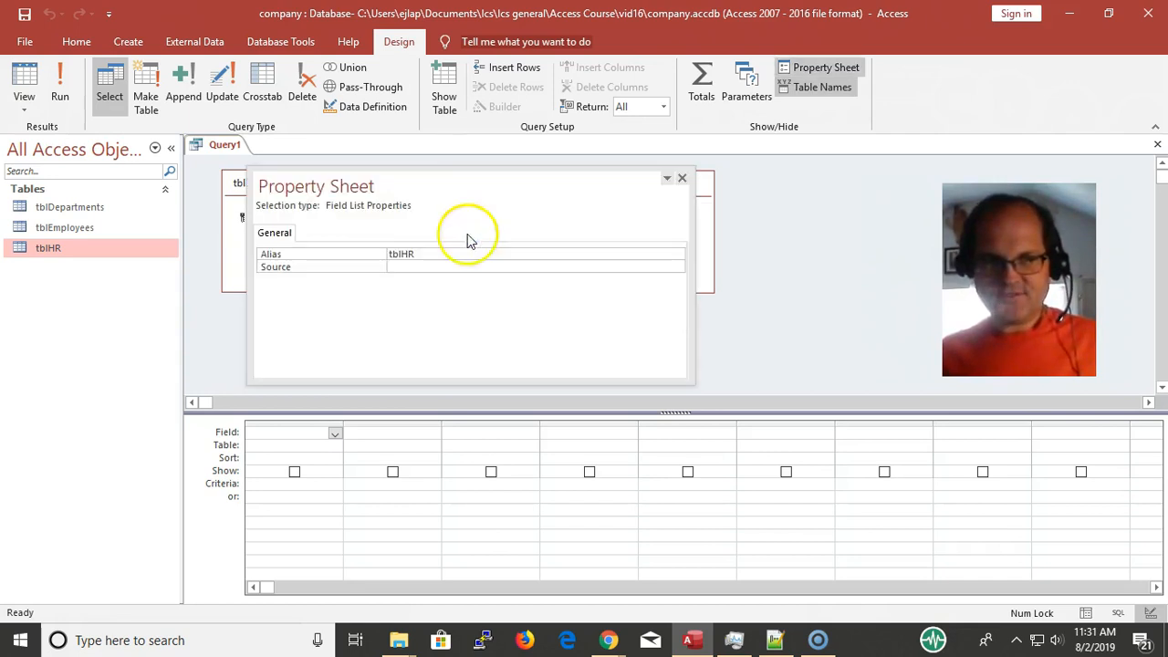
drag(488, 172, 667, 289)
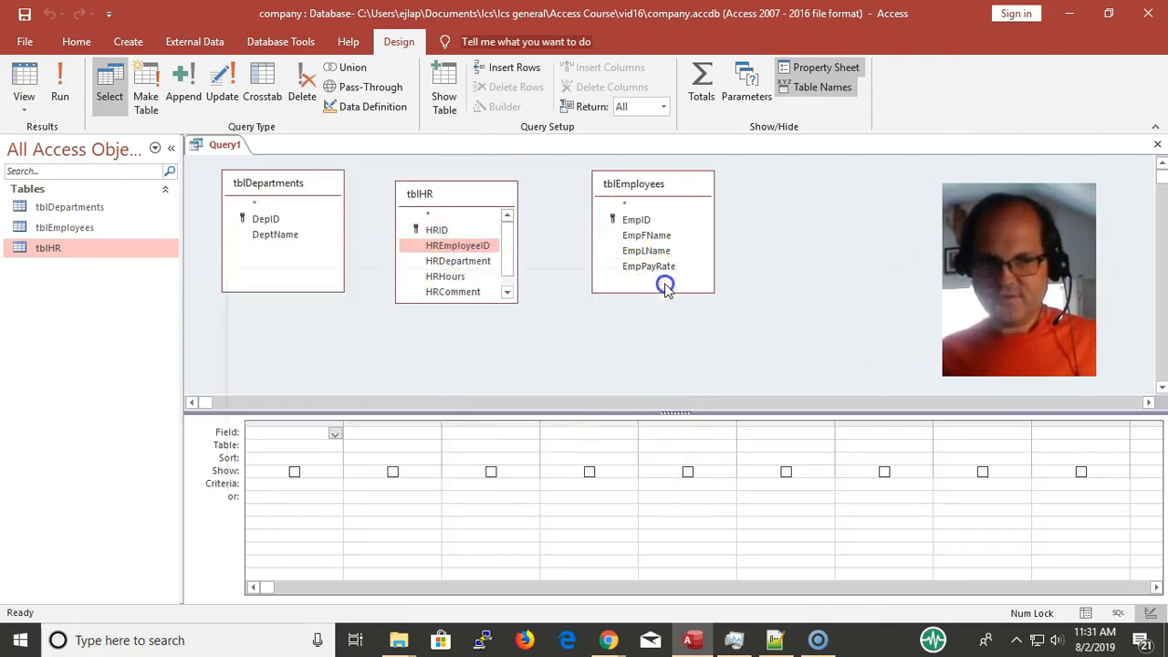
- Join HRDepartment in tblHR to DepID in tblDepartments, and HREmployeeID in tblHR to EmpID in tblEmployees
click(438, 262)
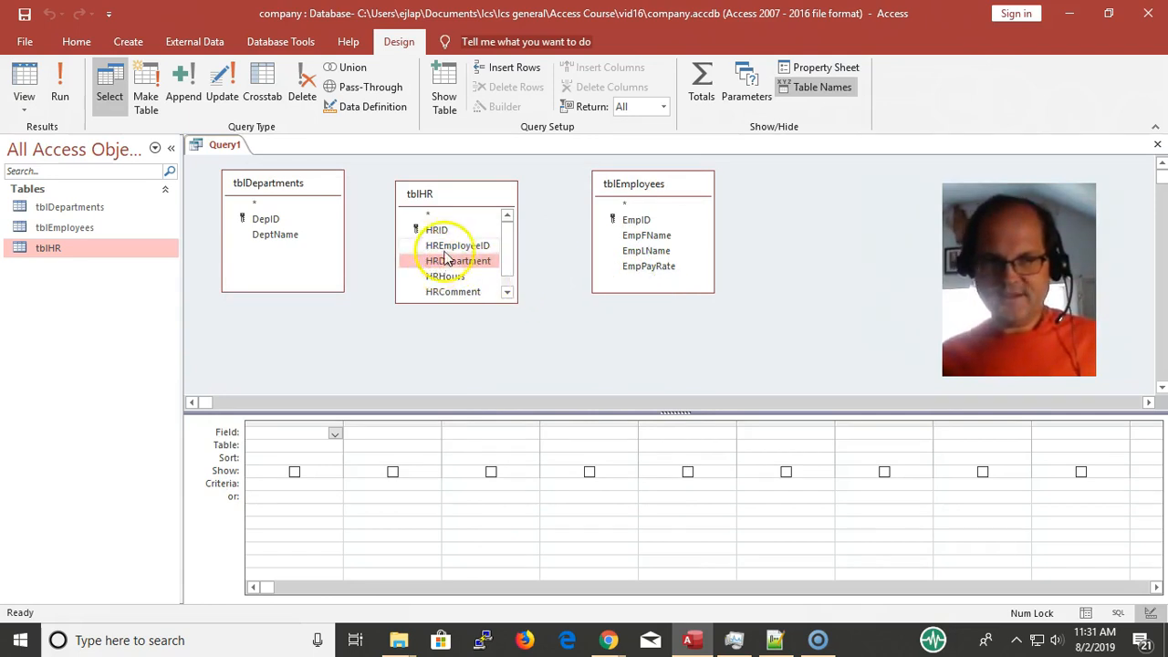
drag(456, 264, 382, 256)
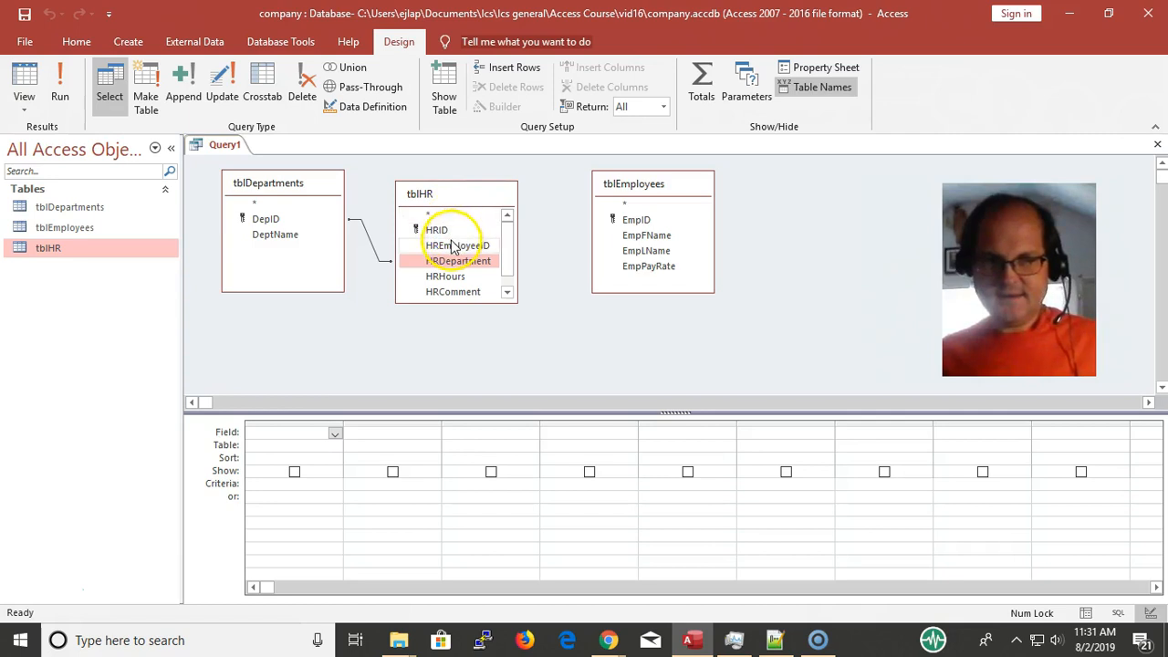
drag(462, 248, 649, 222)
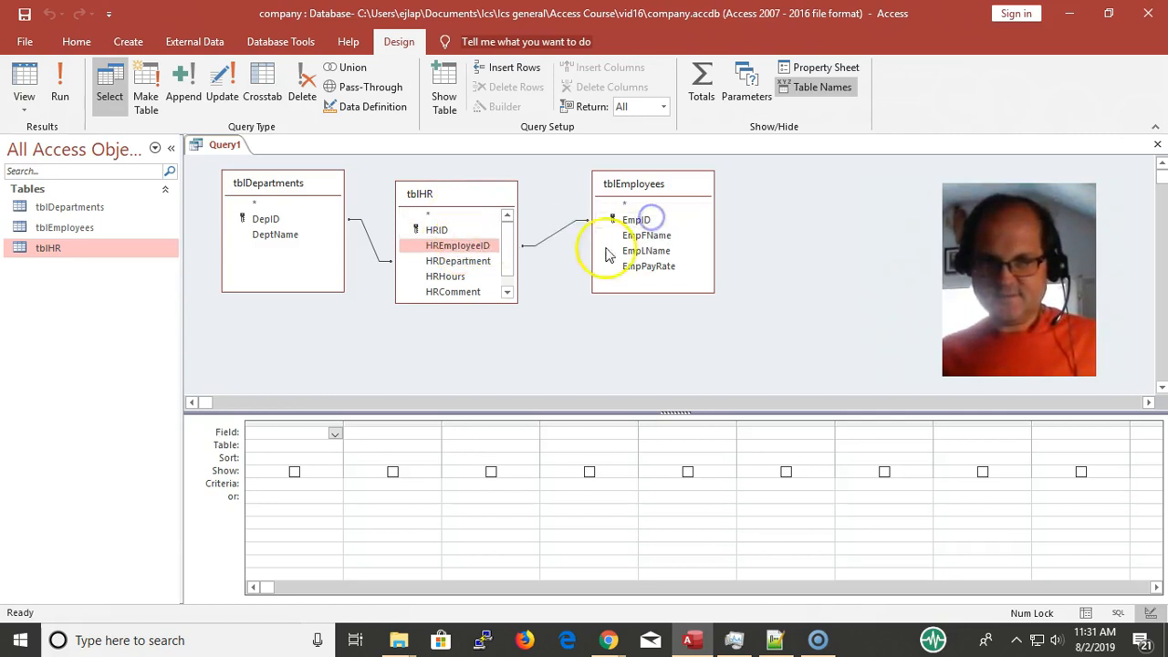
- Add the HRID field from tblHR to the query and check its output against the tblHR records
click(442, 232)
double_click(442, 233)
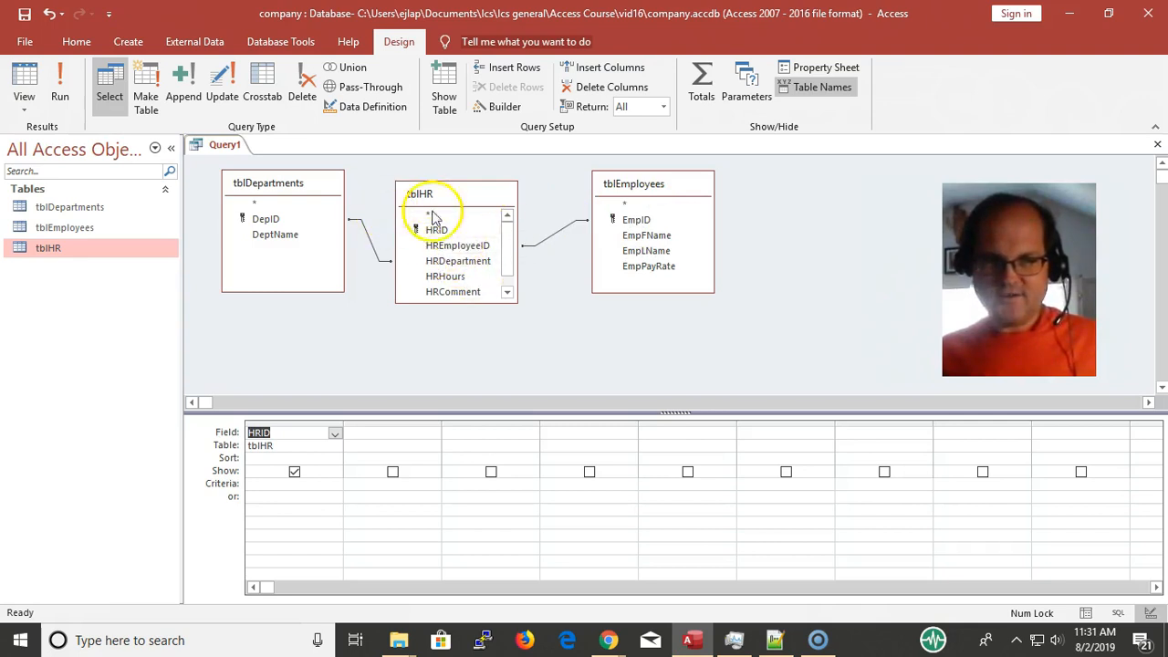
double_click(96, 249)
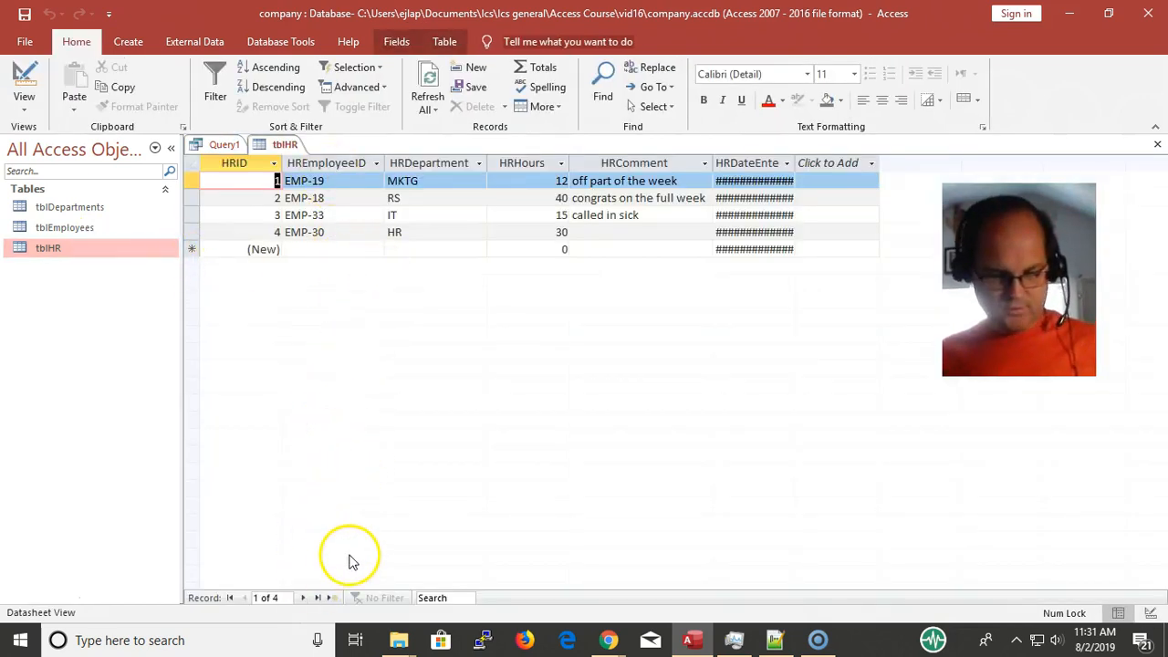
key(ctrl+w)
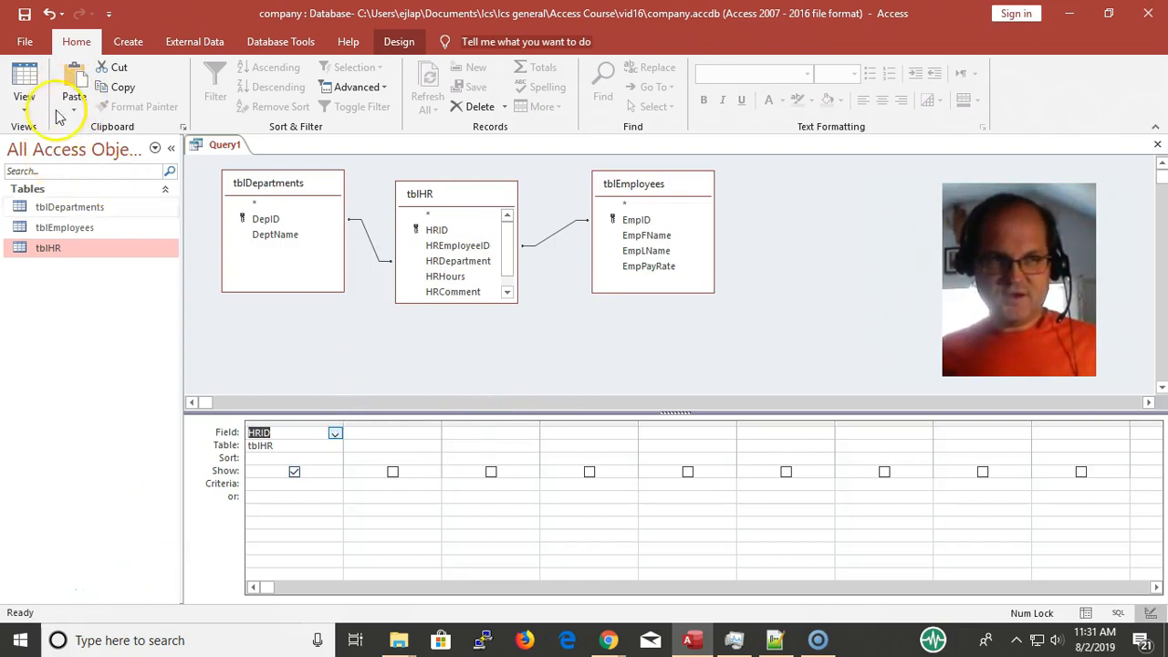
click(399, 42)
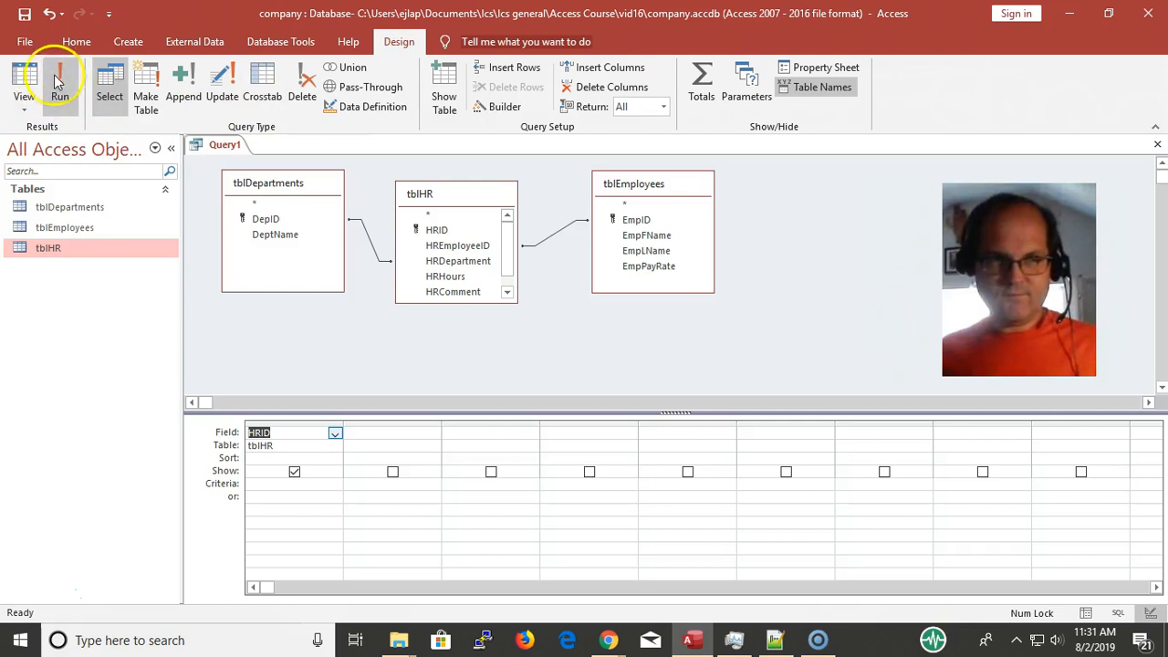
click(60, 81)
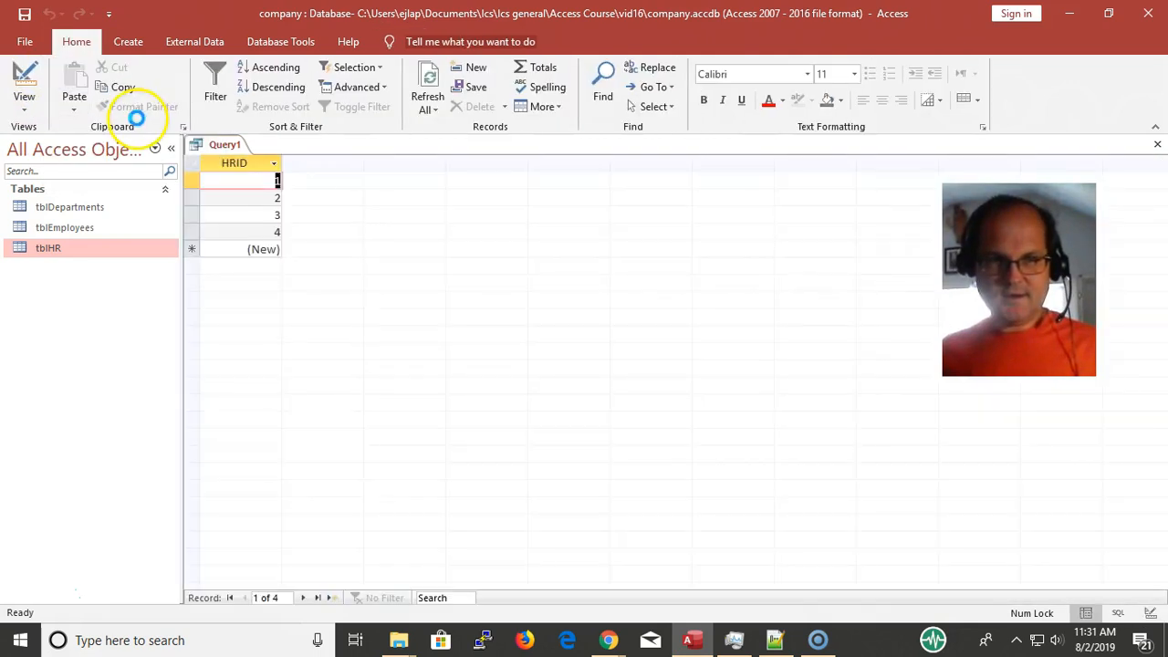
click(24, 80)
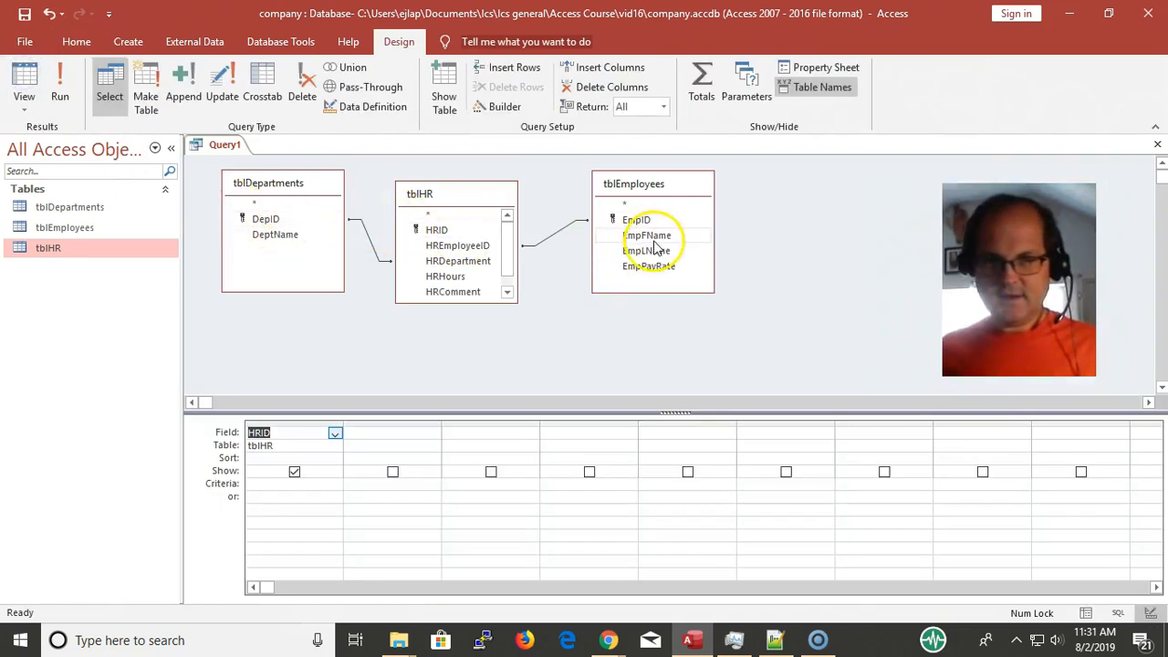
- Add the EmpFName, EmpLName and EmpPayRate fields from tblEmployees to the query
double_click(660, 238)
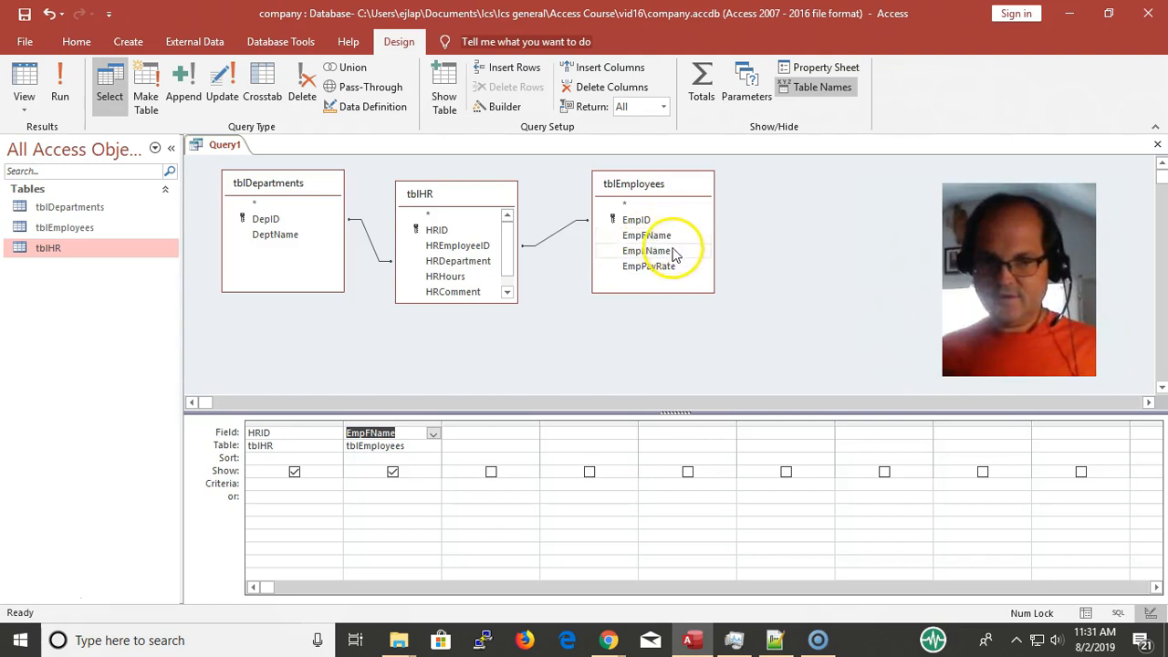
click(664, 251)
double_click(664, 251)
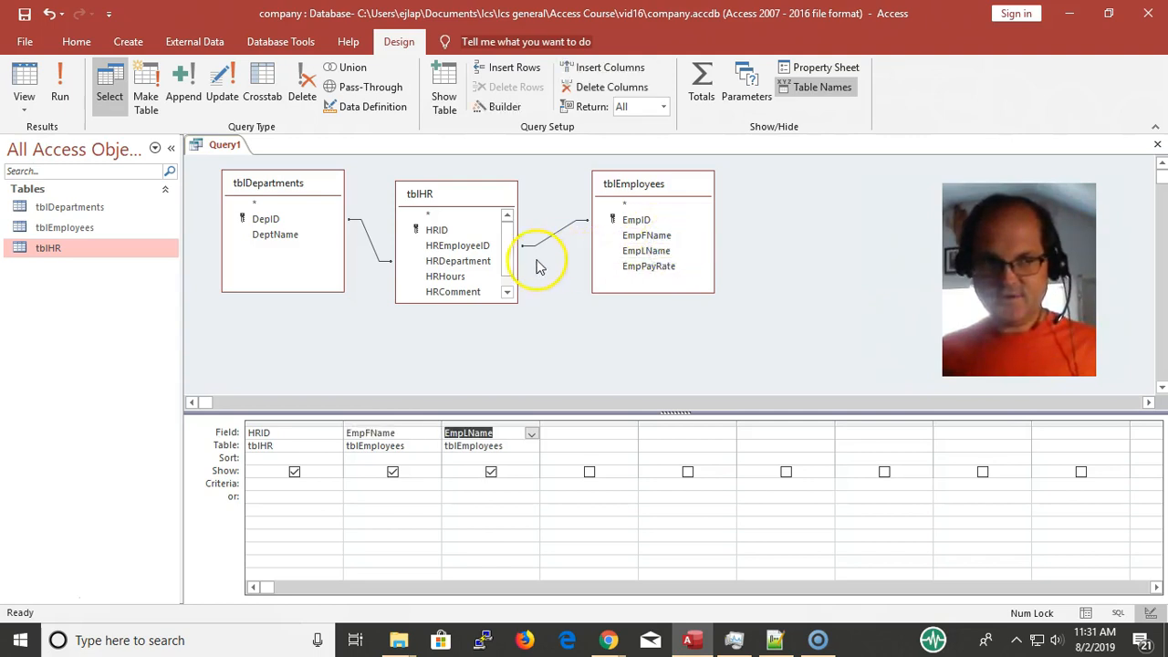
click(674, 267)
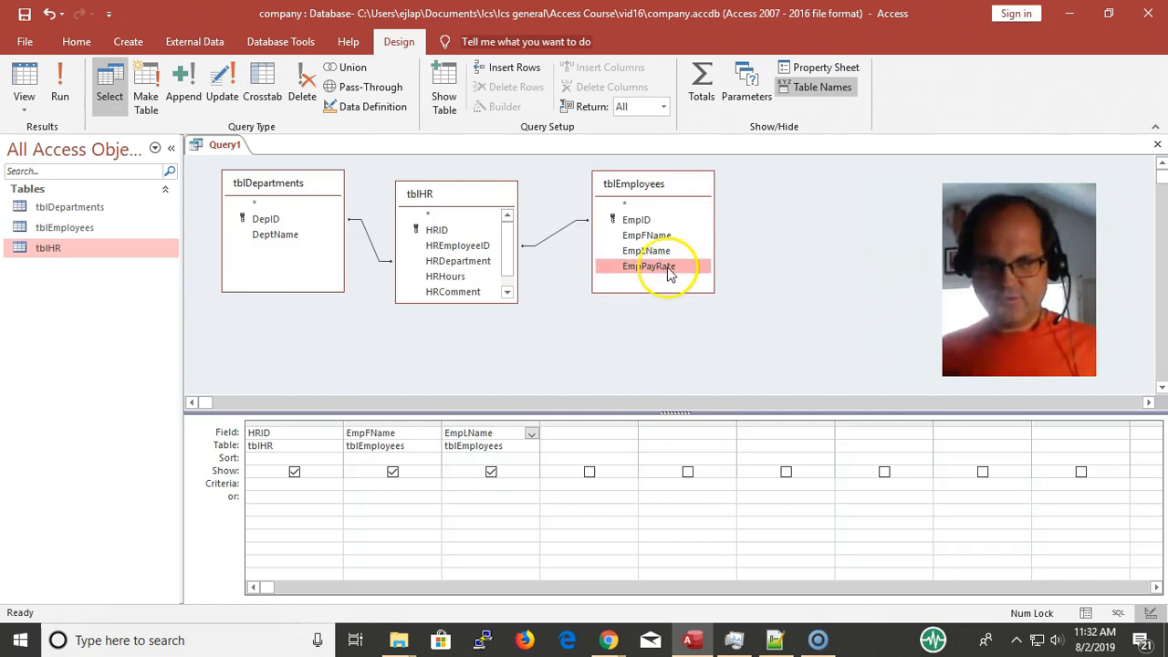
double_click(669, 269)
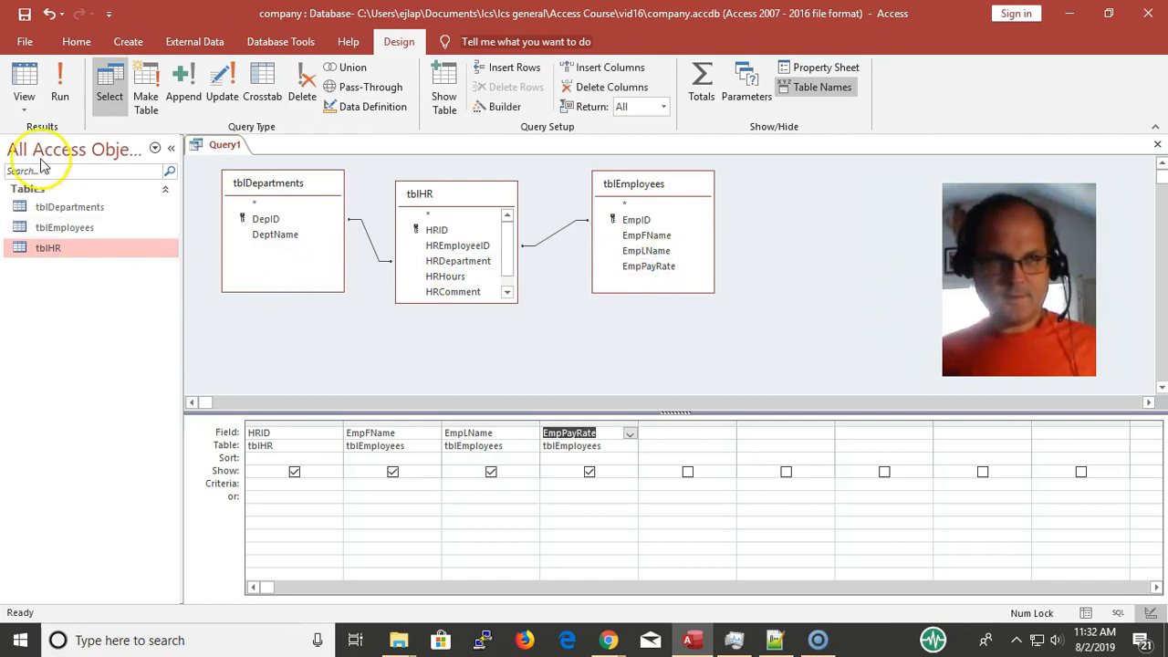
- Save the query as qryHRReport, and run it to check the results before returning to Design view
click(24, 16)
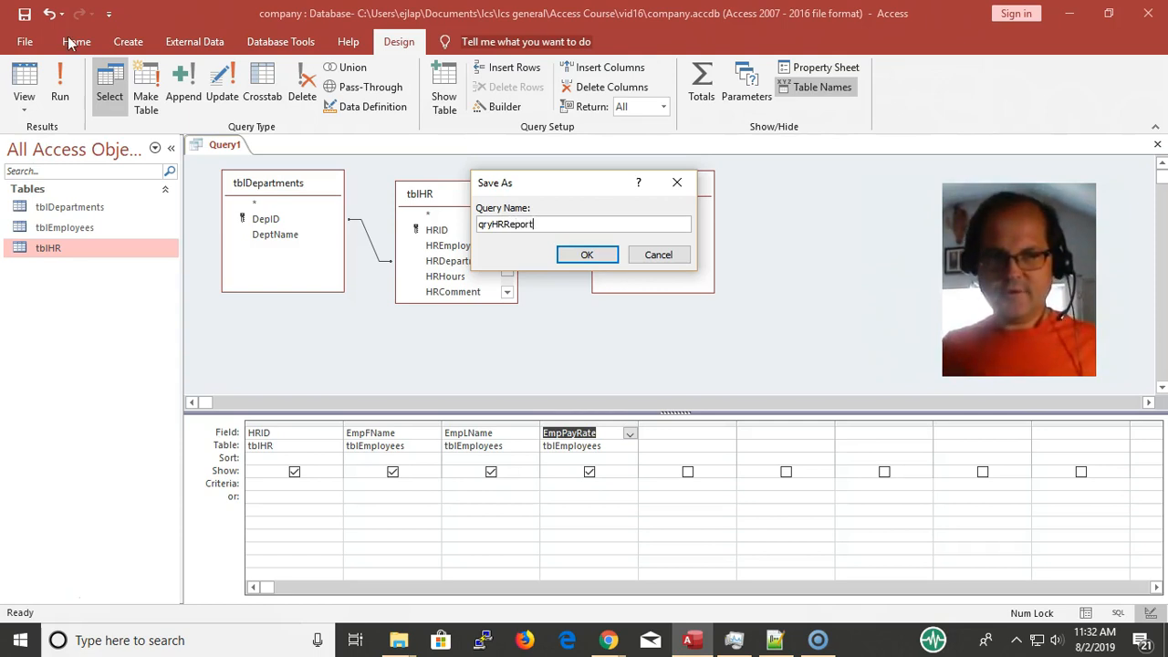
key(Return)
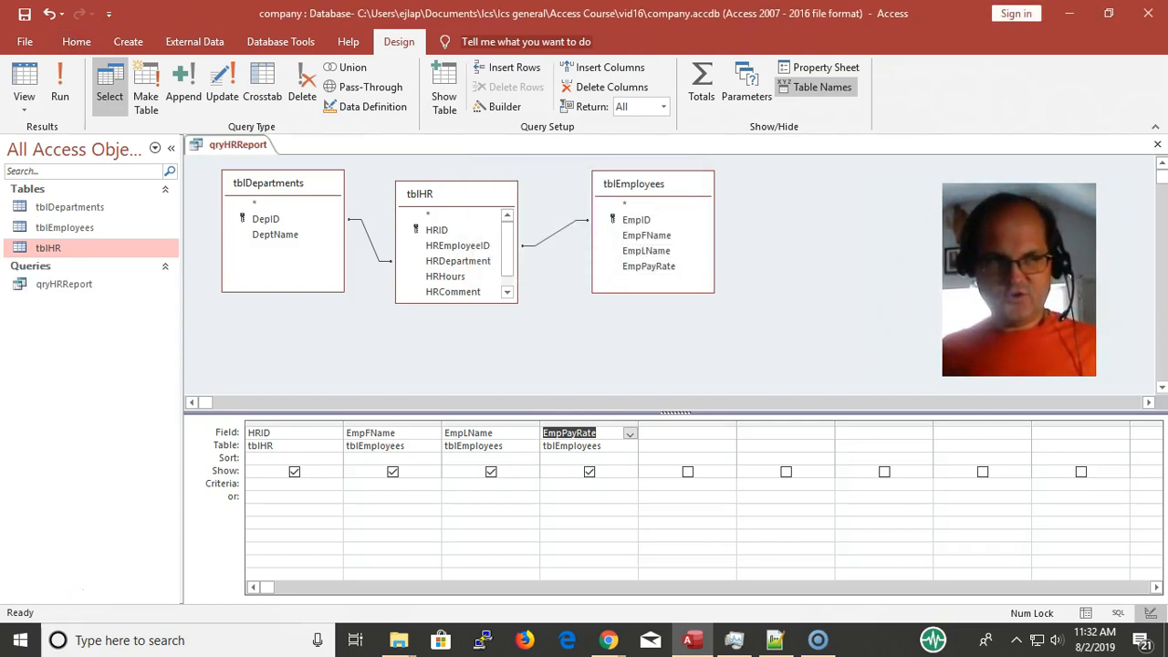
click(59, 91)
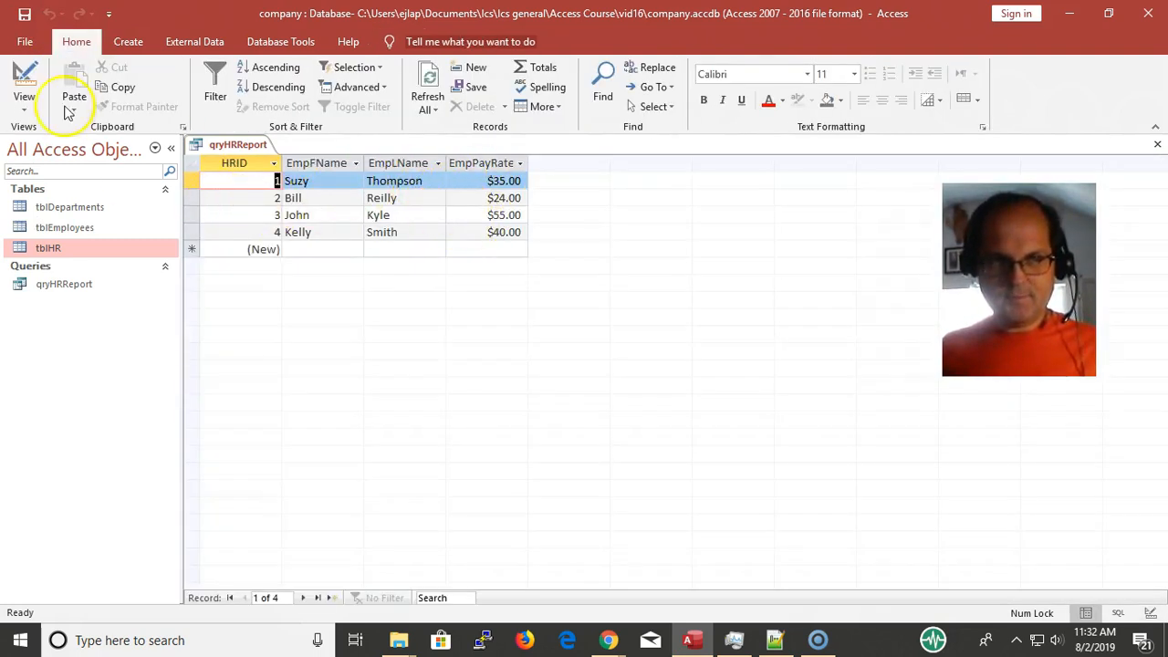
click(25, 93)
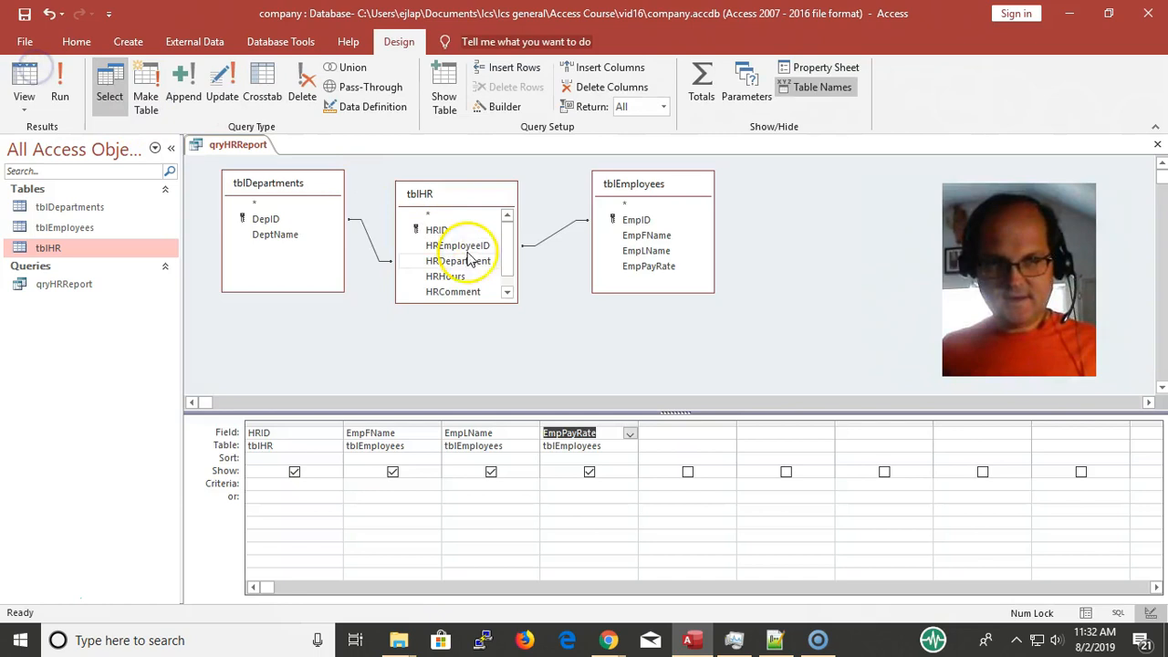
- Enlarge the tblHR field list to show all its fields, and add HRHours and HRComment to the query
drag(449, 302, 450, 333)
double_click(446, 276)
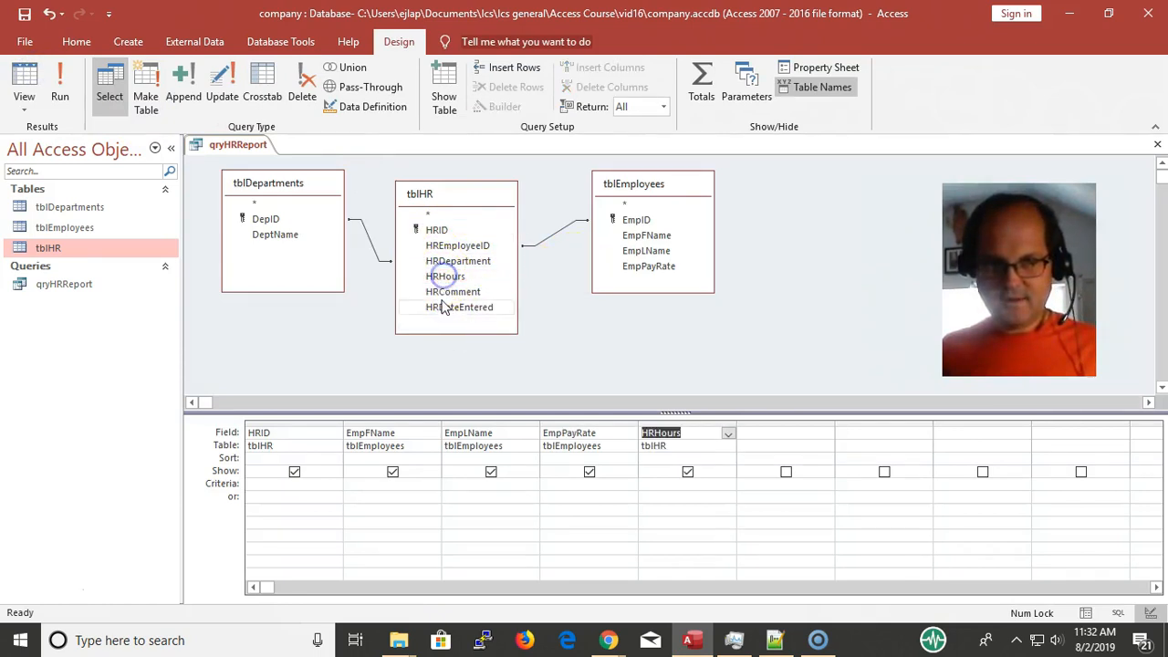
double_click(456, 294)
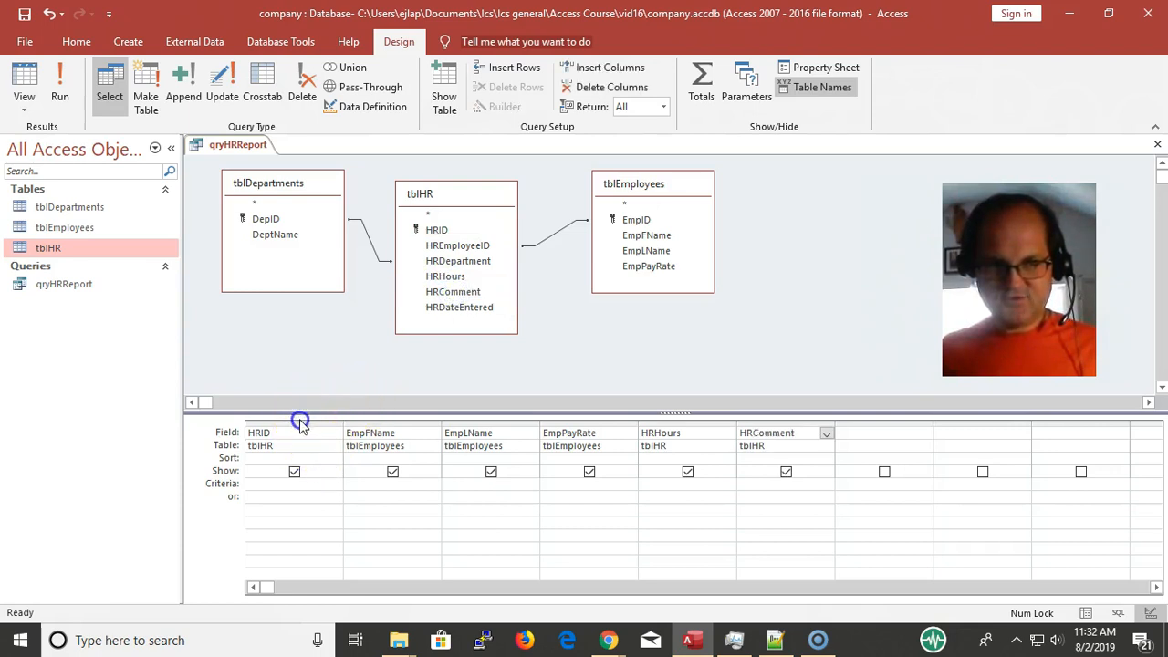
- Remove the HRID column from the query and insert DeptName from tblDepartments between EmpLName and EmpPayRate
click(298, 422)
key(Delete)
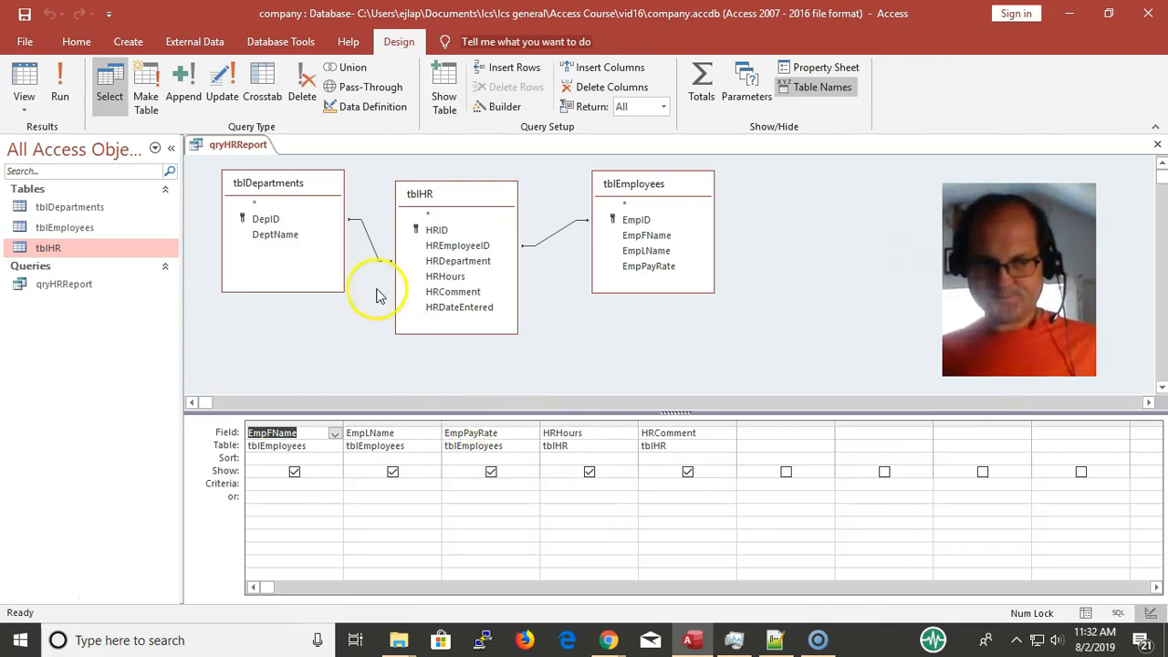
drag(282, 235, 415, 358)
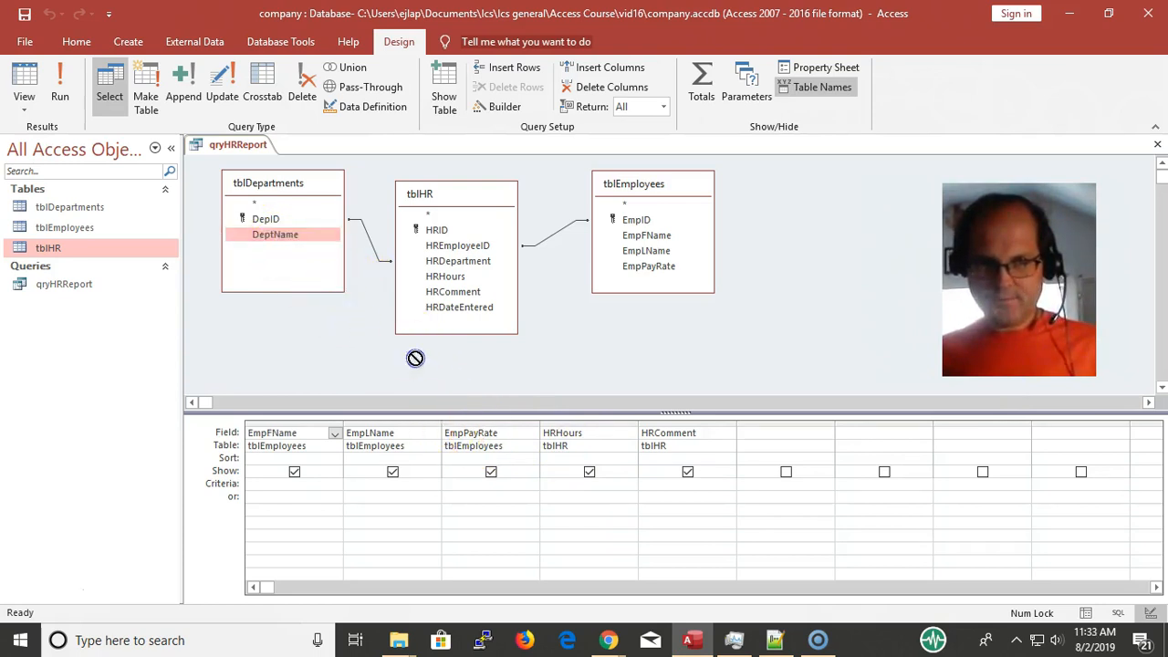
drag(478, 432, 474, 435)
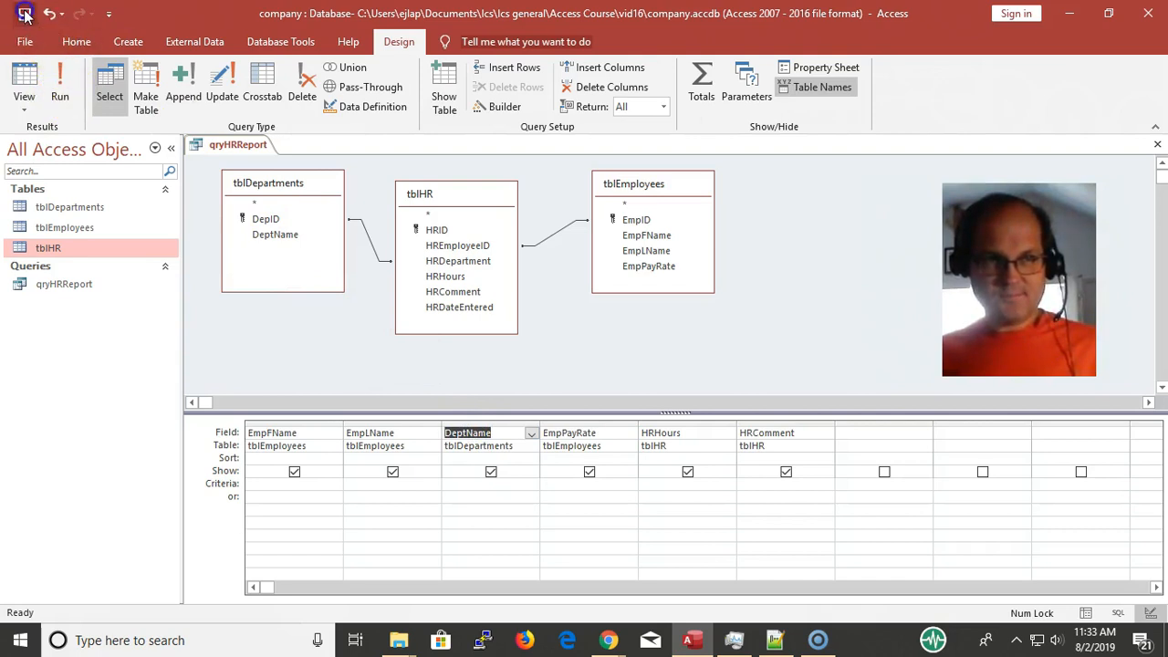
- Run qryHRReport and examine the name, department, pay rate and hours in the first record
click(59, 84)
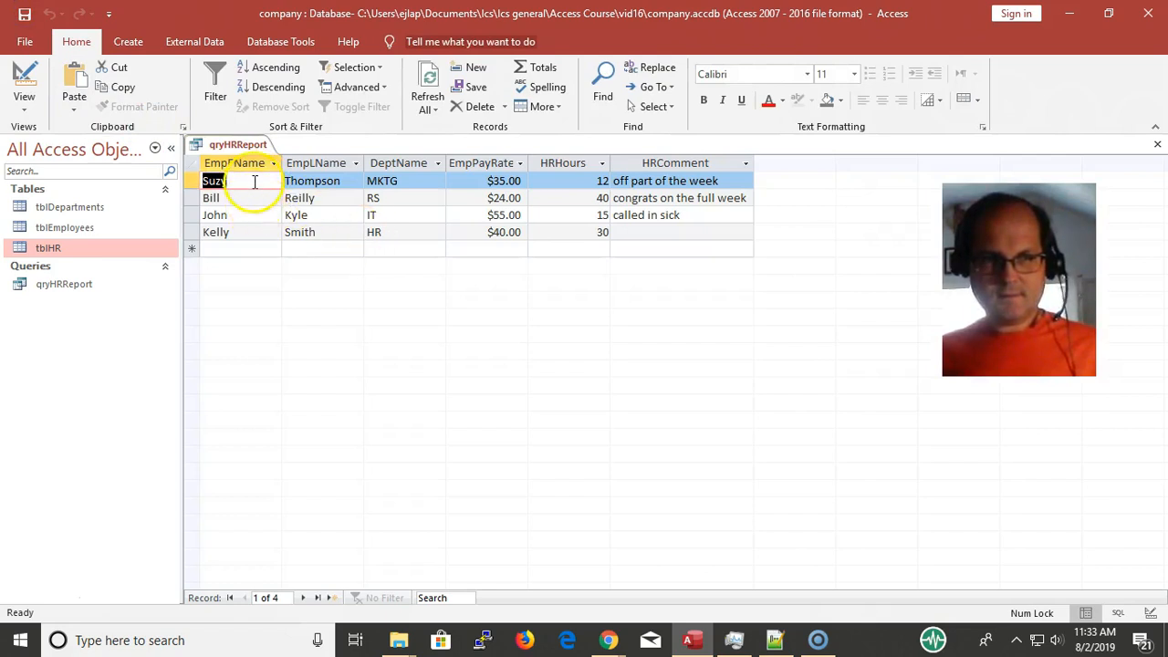
click(249, 186)
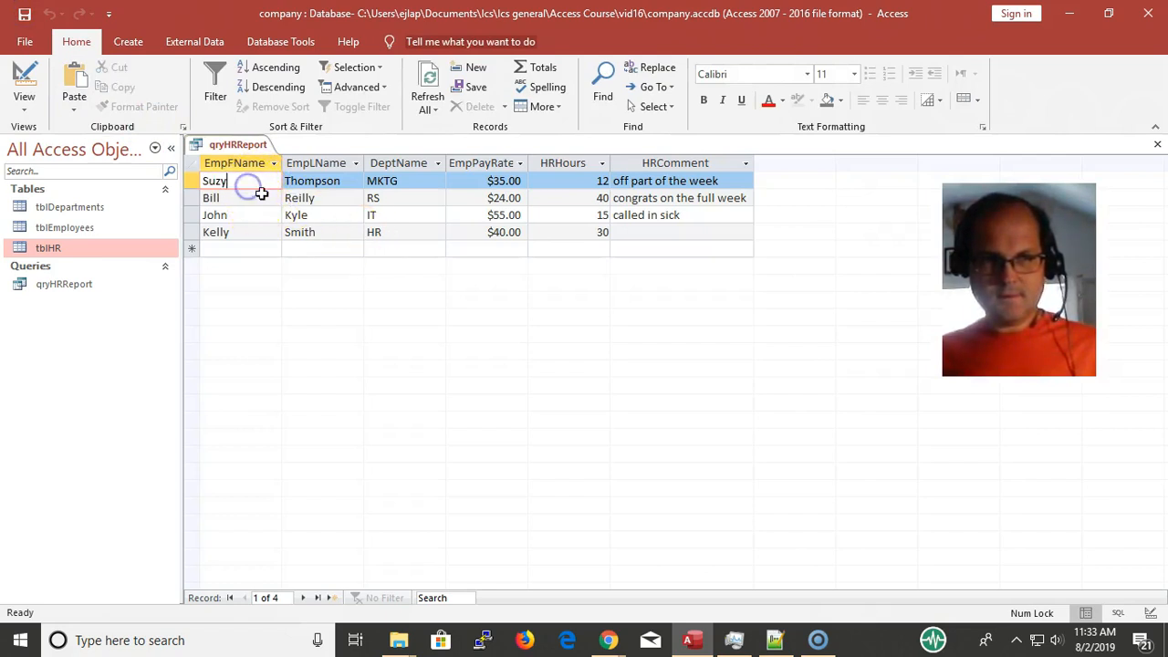
click(334, 179)
click(412, 182)
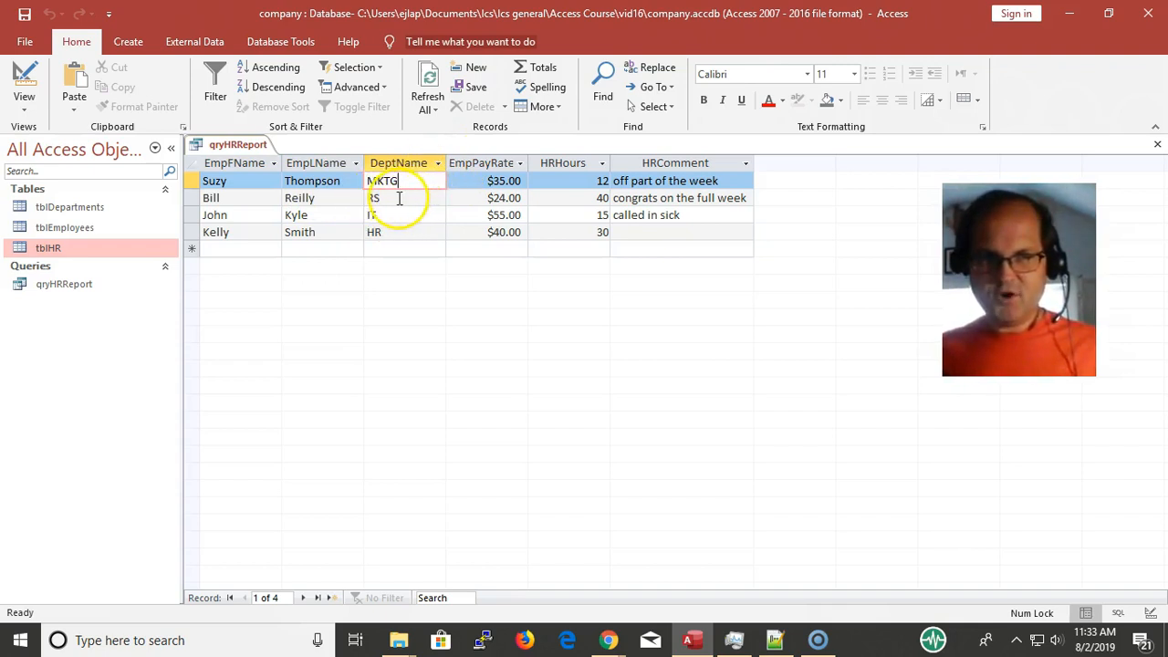
click(473, 179)
click(548, 180)
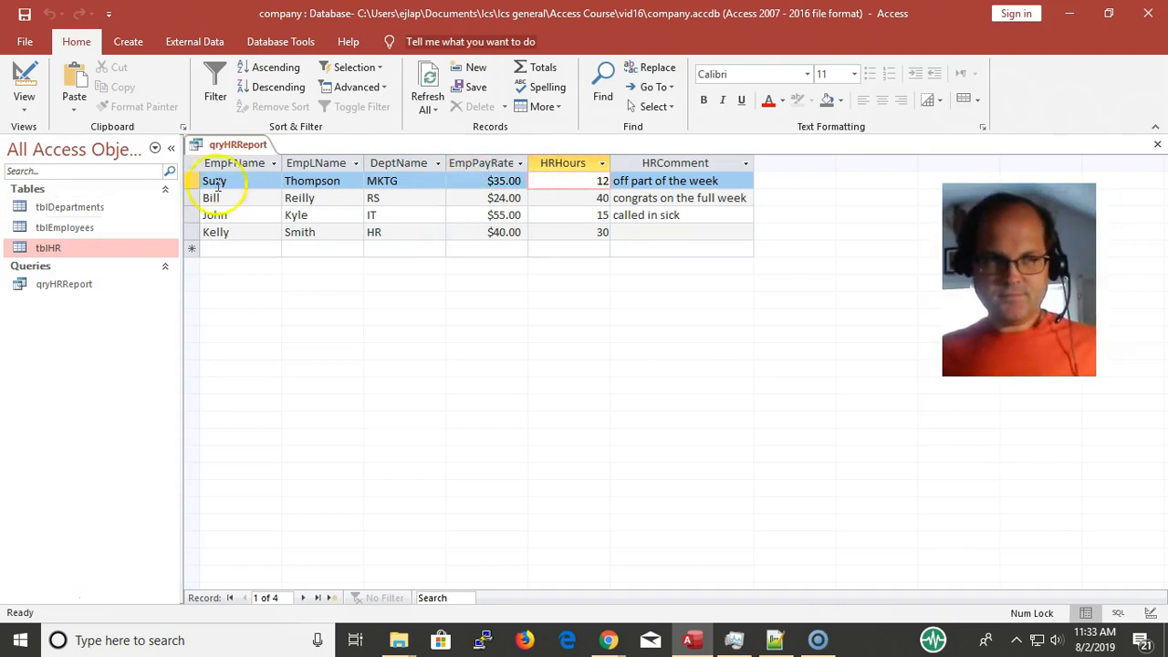
- Open tblHR and add a record for the same employee as record 4, with department HR and 5 hours
click(66, 249)
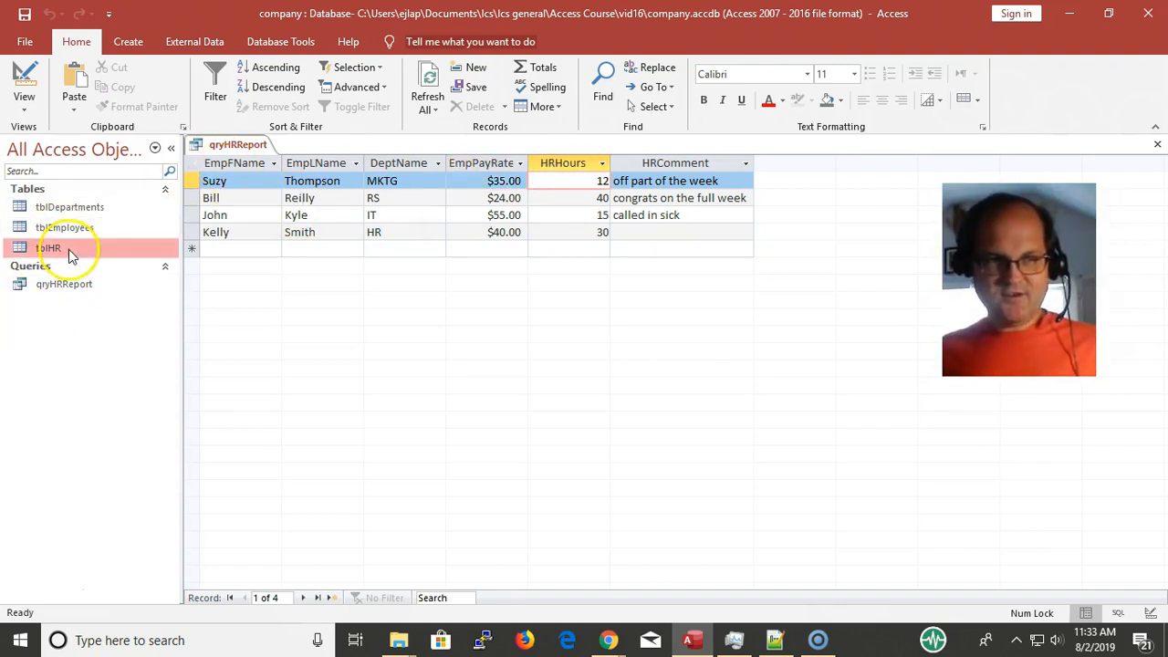
double_click(68, 251)
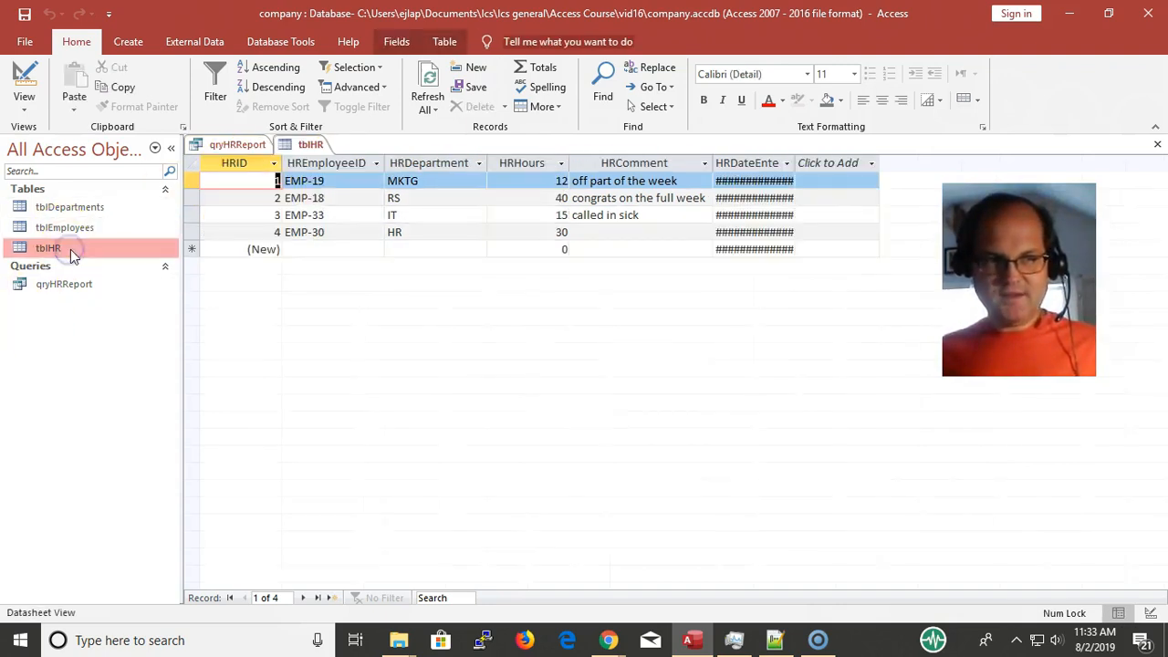
click(330, 251)
click(376, 249)
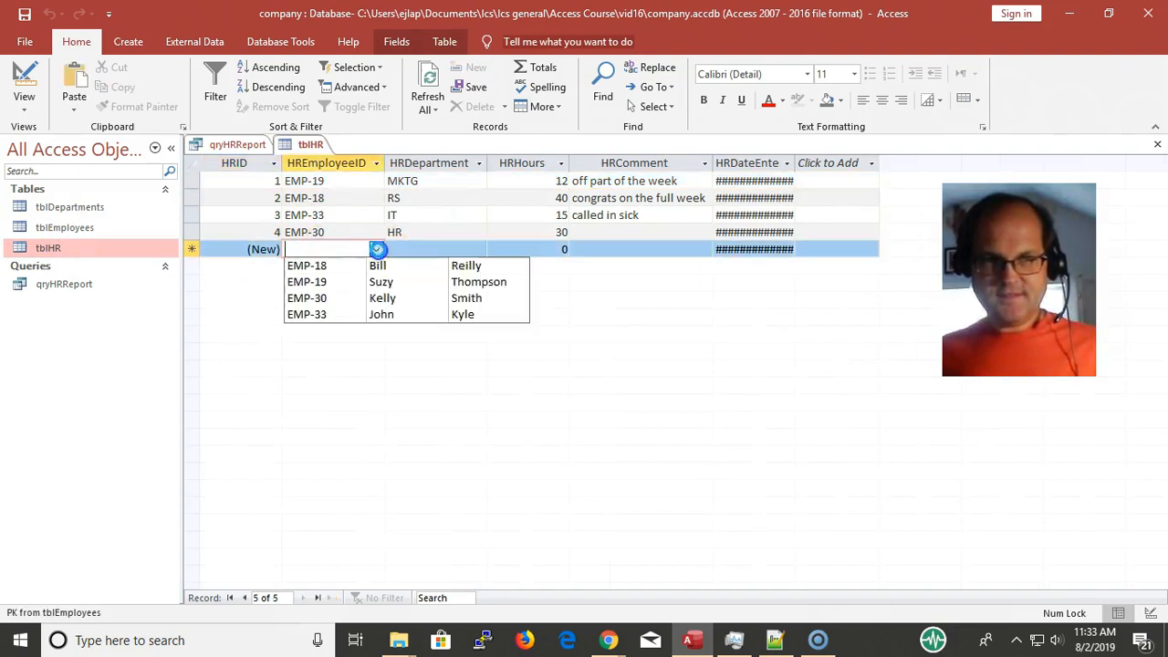
click(321, 297)
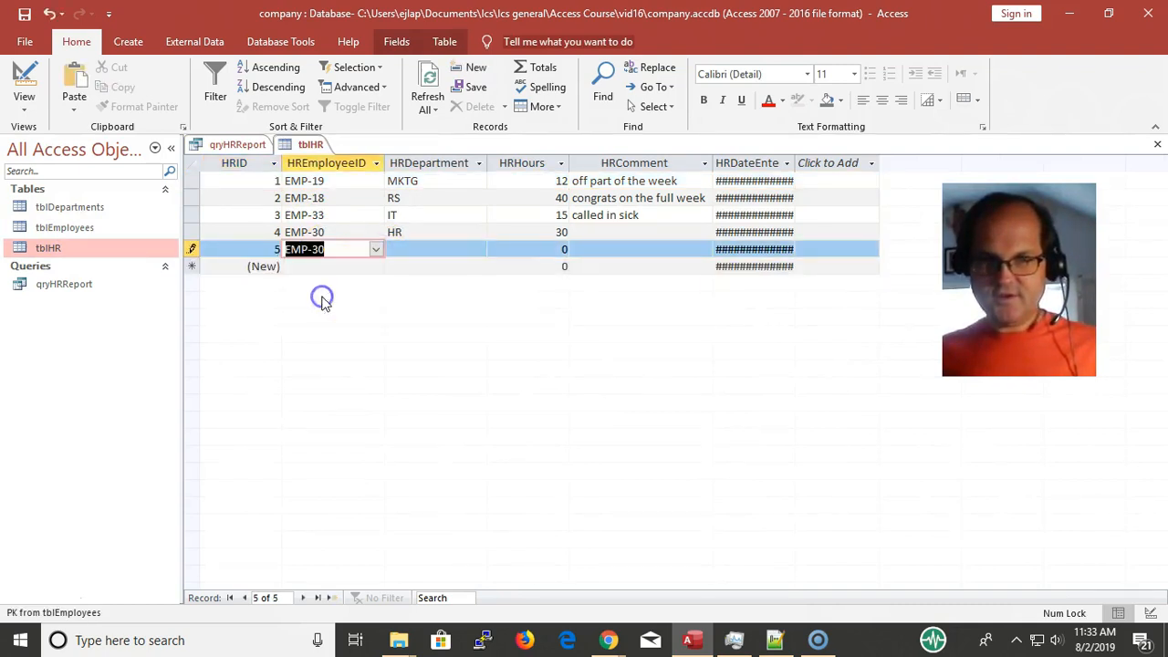
click(409, 246)
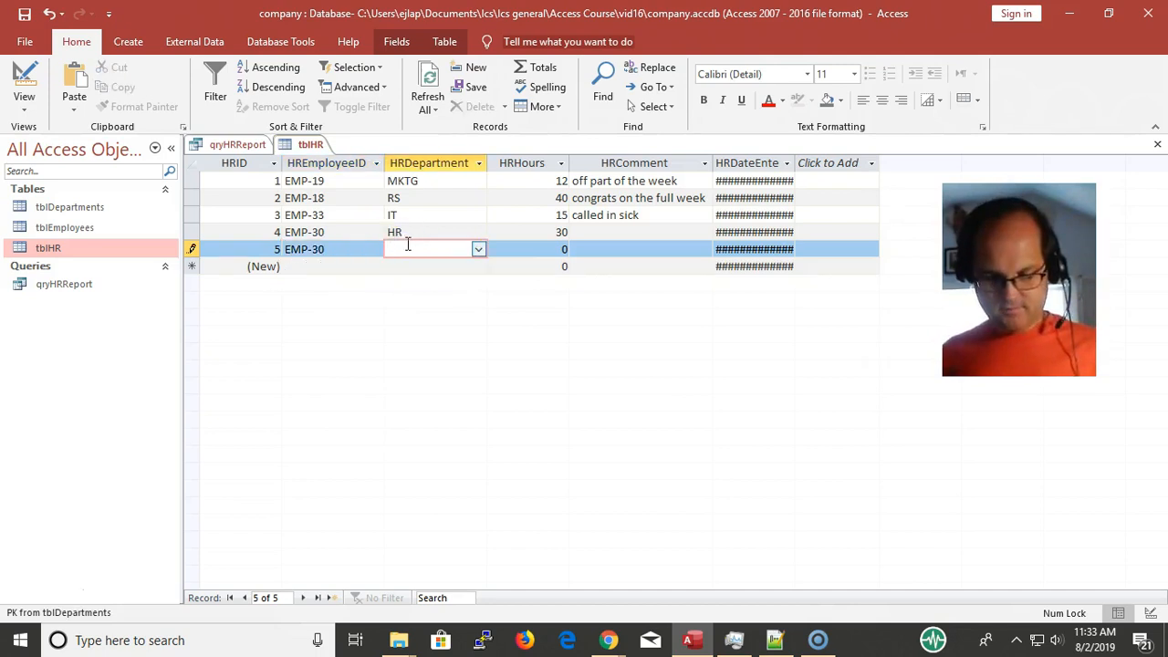
key(Down)
key(Up)
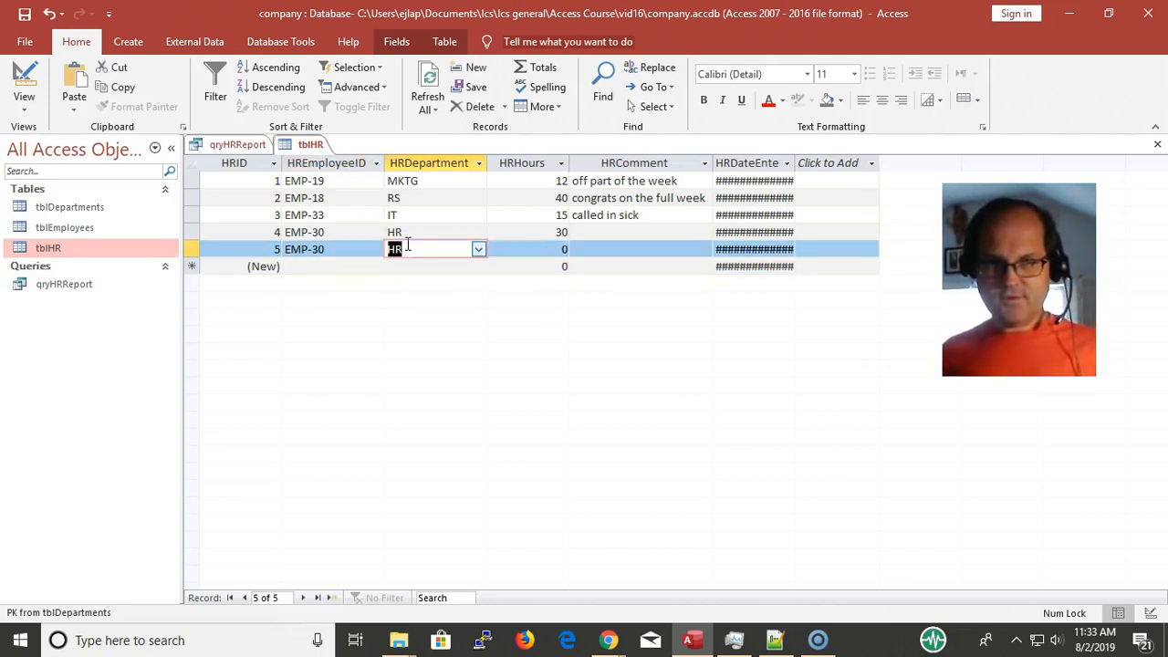
key(Right)
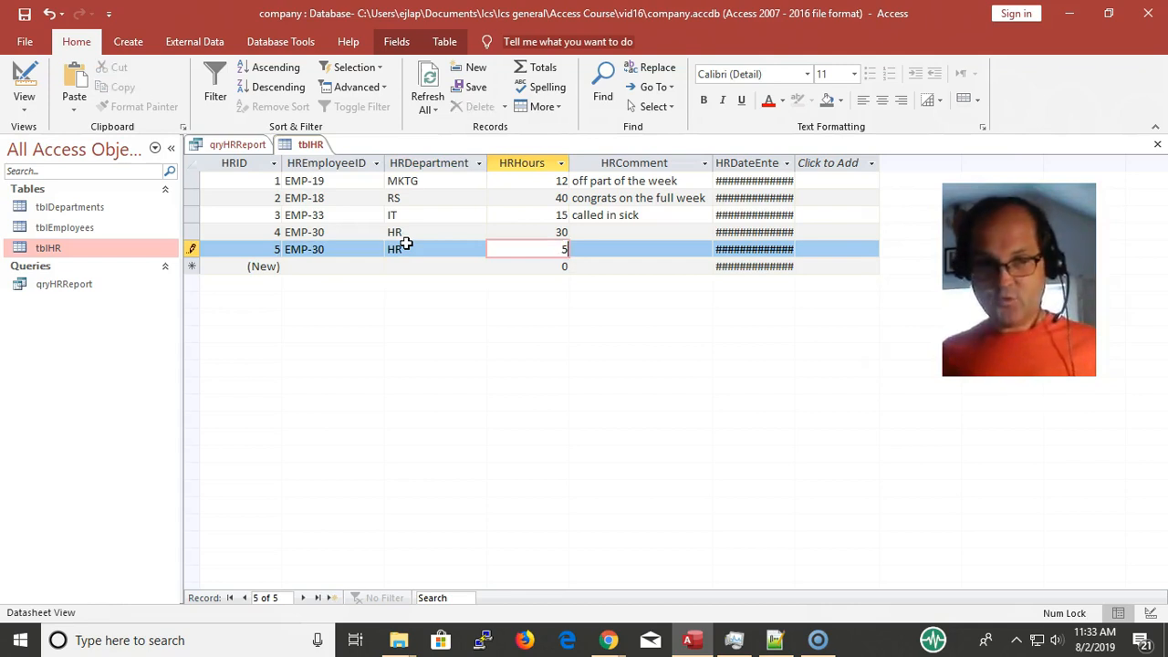
key(Down)
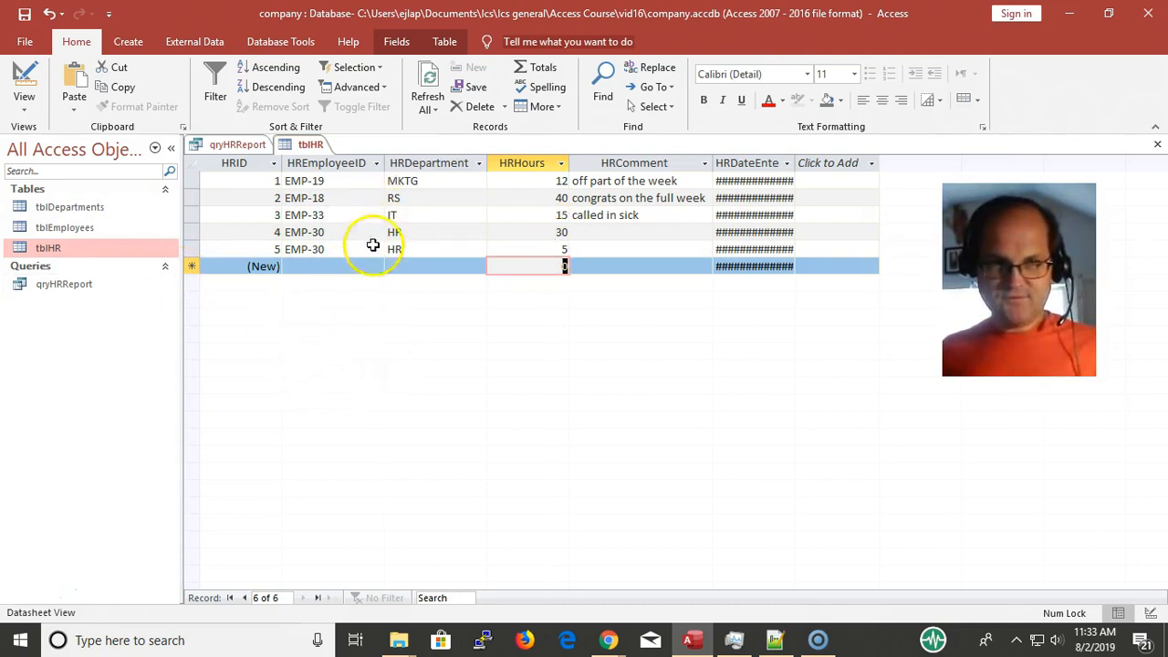
- Close tblHR, refresh the qryHRReport results, and examine the added record's hours and the two employee name columns
key(ctrl+w)
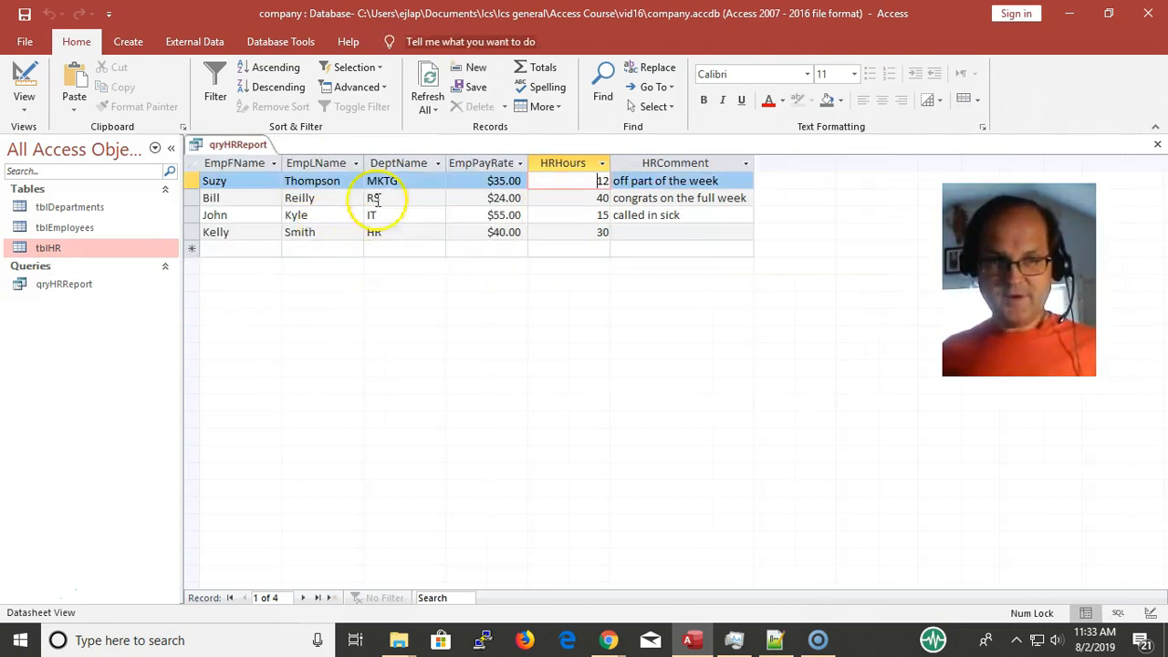
key(F5)
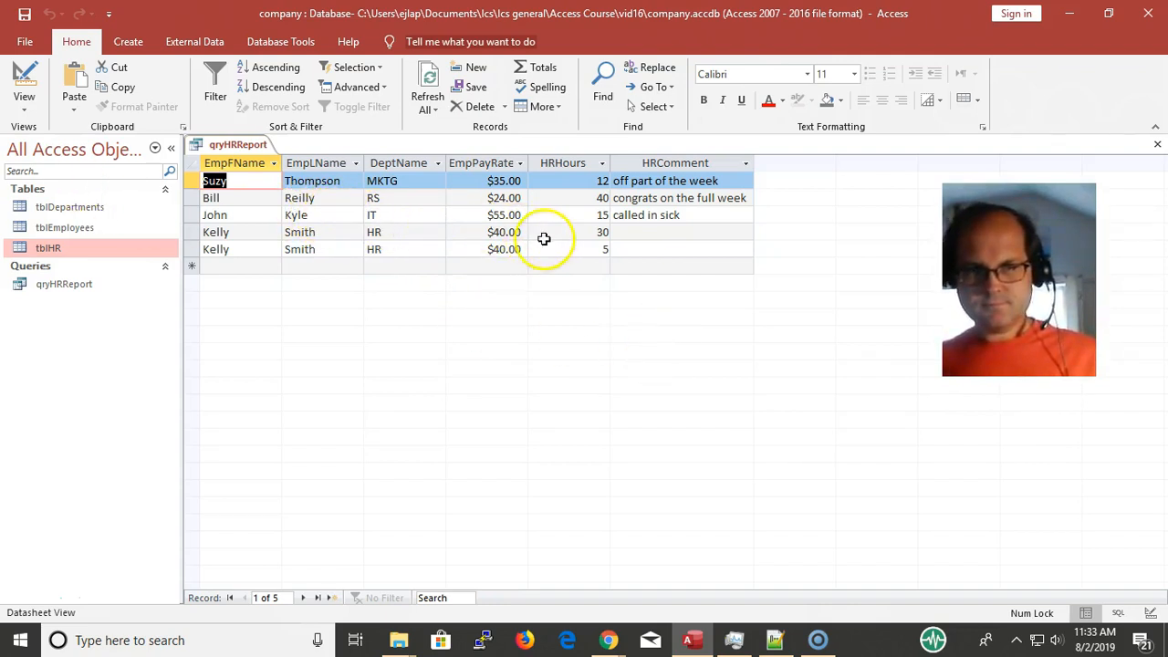
click(594, 250)
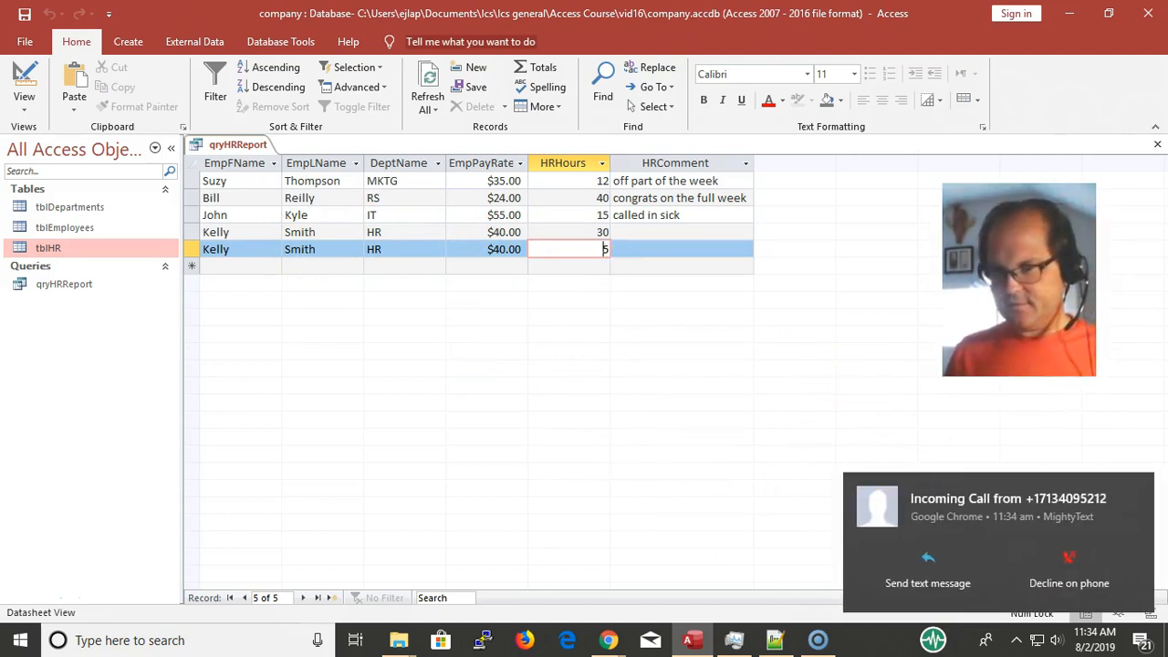
click(1144, 491)
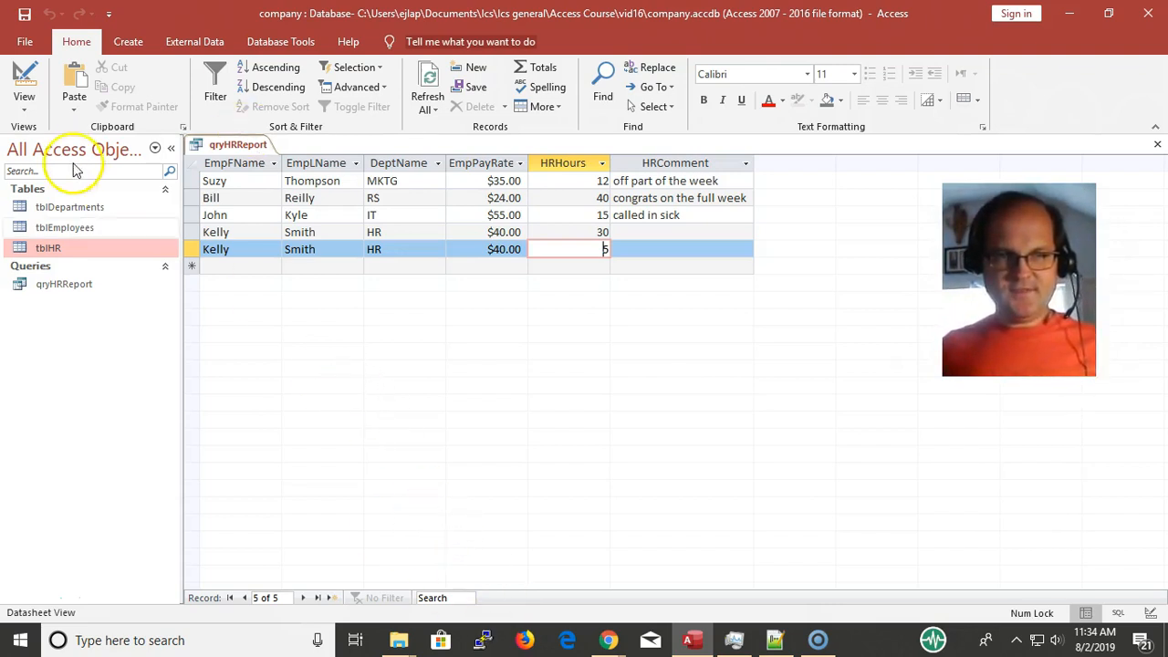
mouse_move(243, 163)
mouse_down()
mouse_move(308, 164)
mouse_move(223, 164)
mouse_up()
click(241, 194)
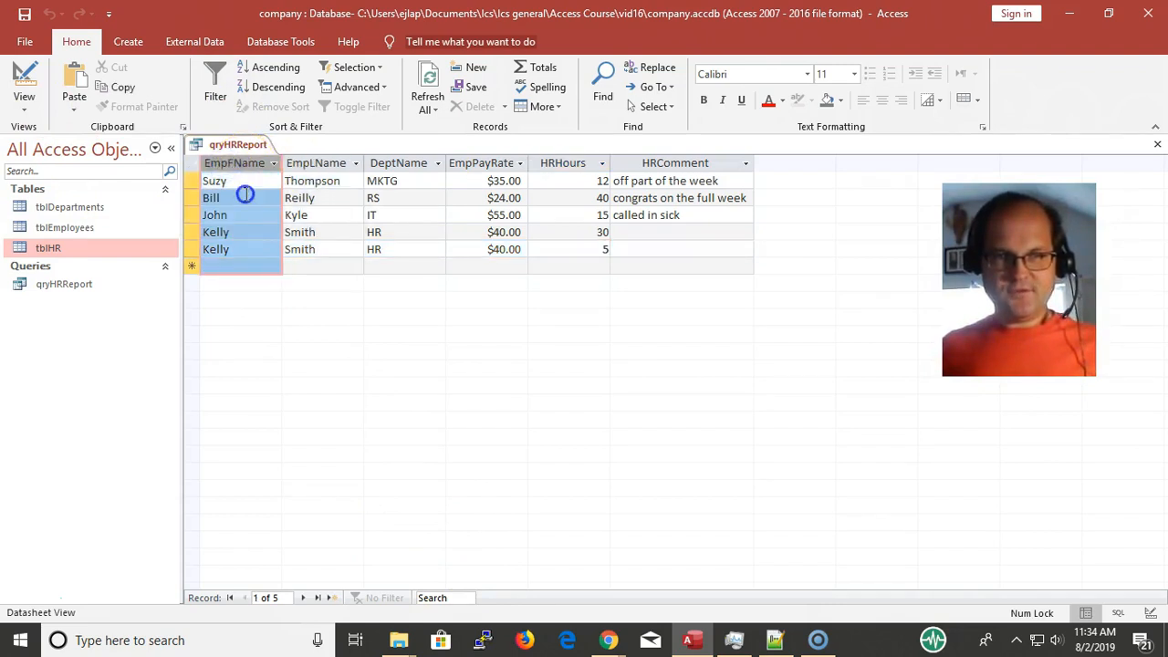
click(334, 181)
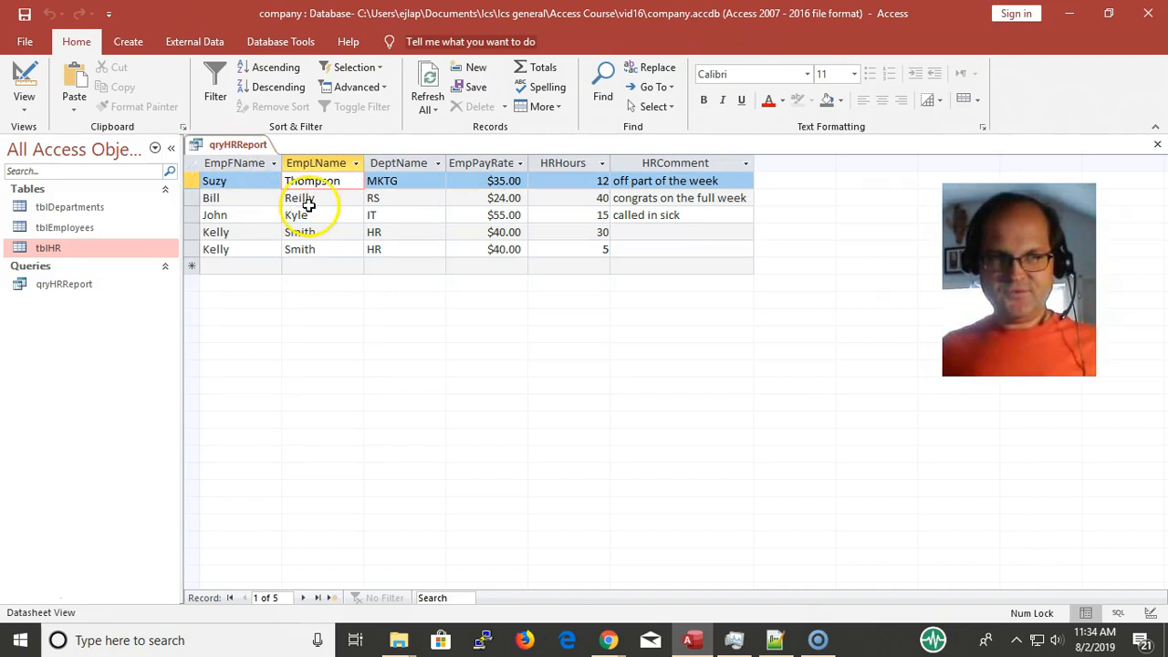
- Return qryHRReport to Design view and insert an empty column before DeptName
click(43, 87)
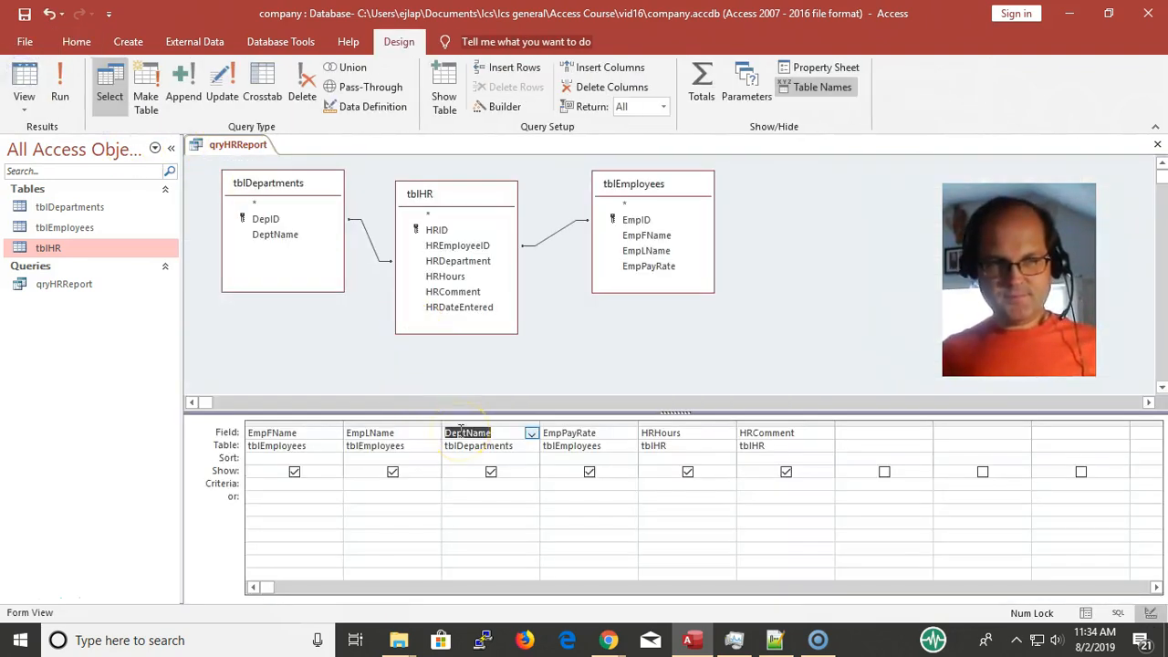
key(shift+Tab)
key(shift+Tab)
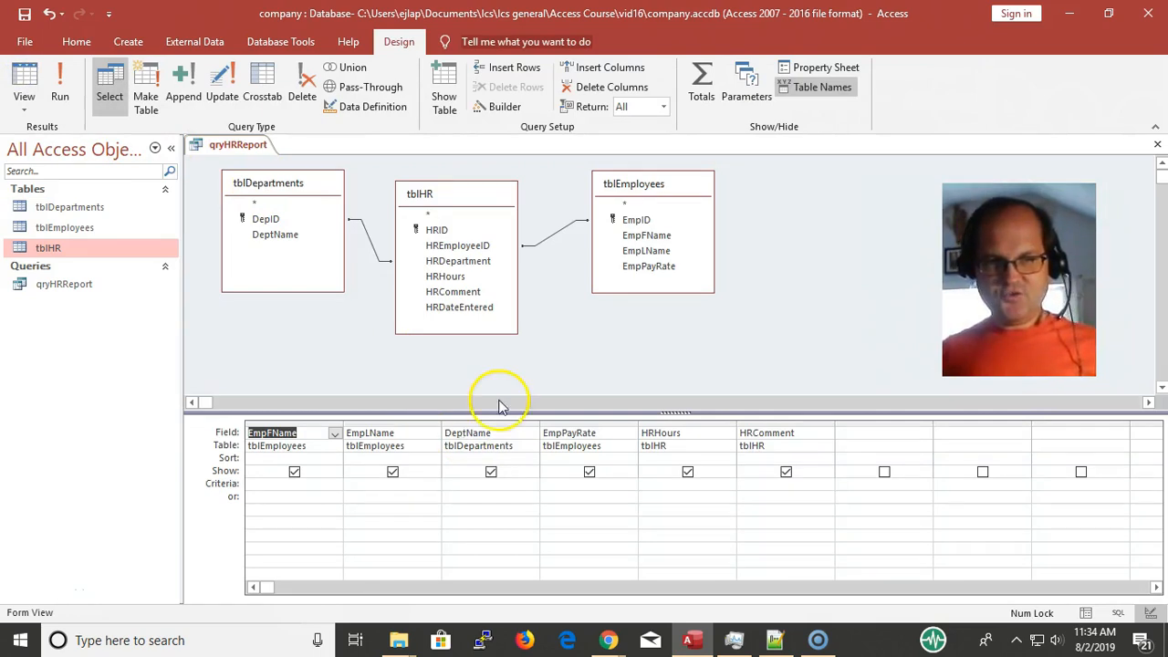
click(470, 422)
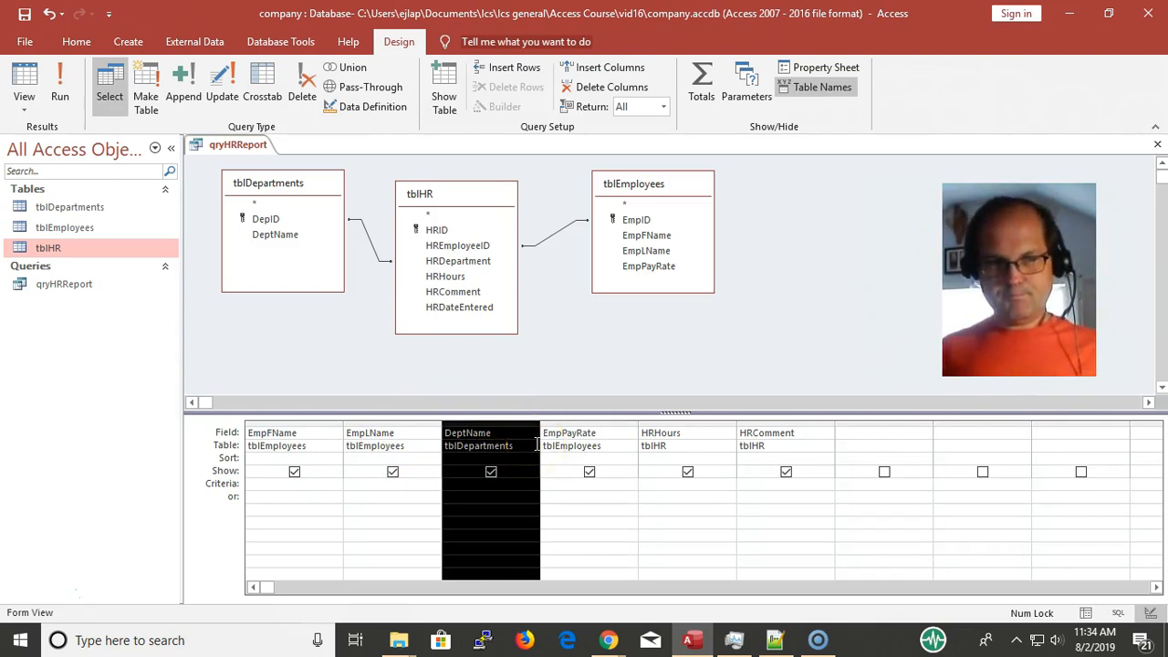
key(Insert)
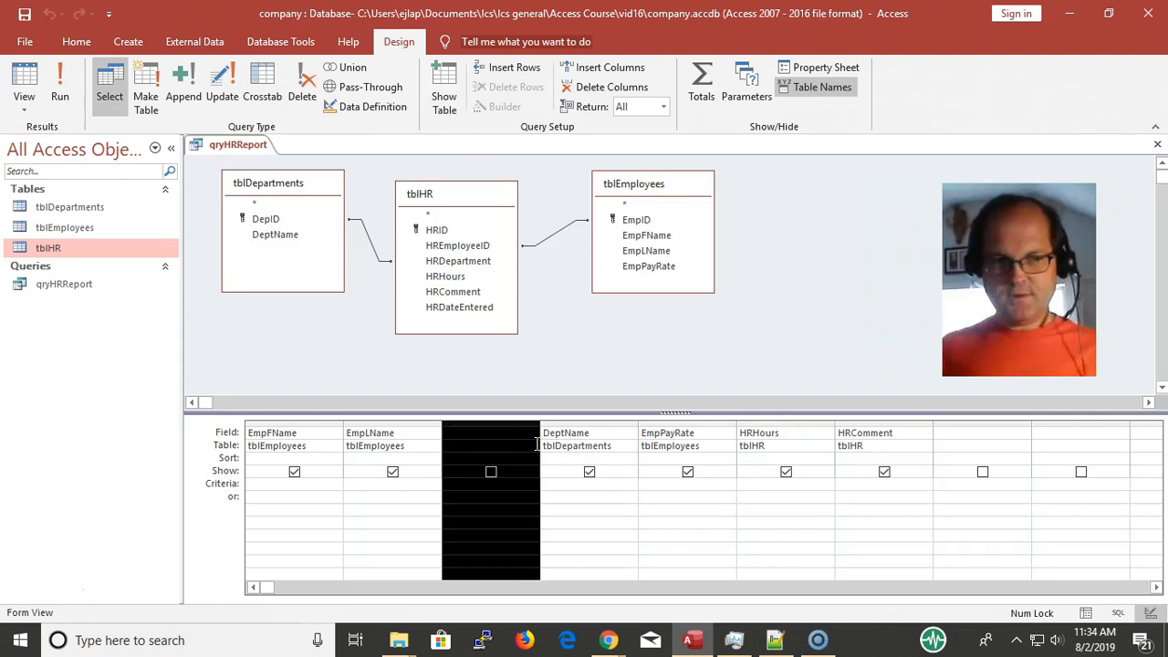
- Enter an expression in the empty column that joins EmpFName and EmpLName with a space between them
click(495, 435)
text(EmpFName)
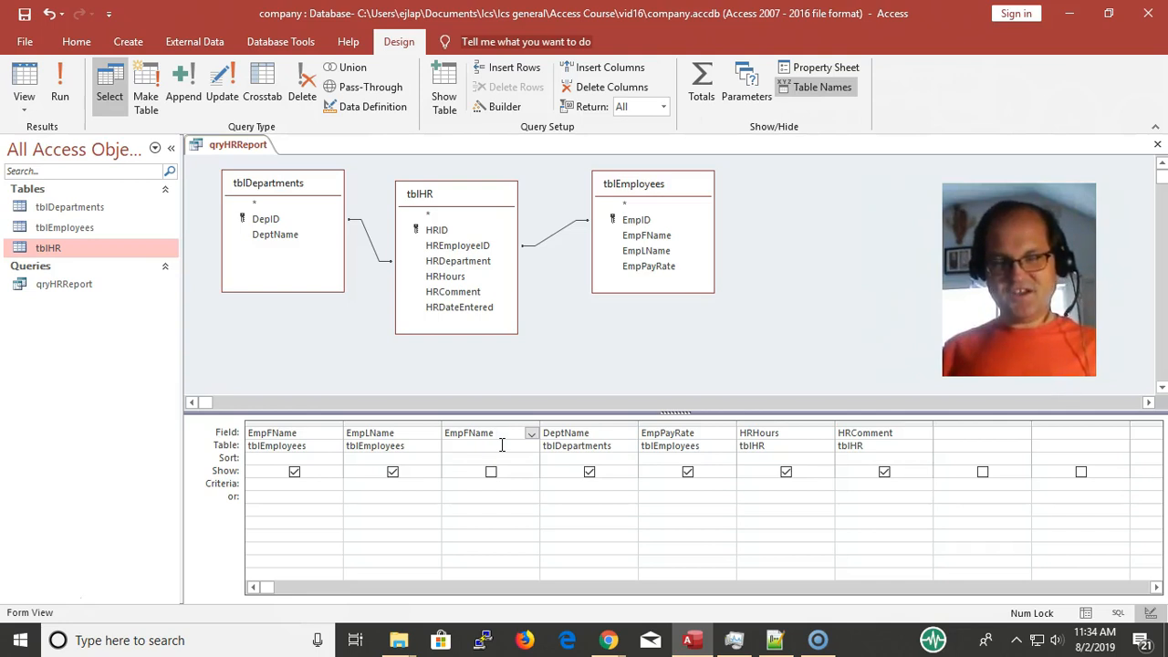
text(&)
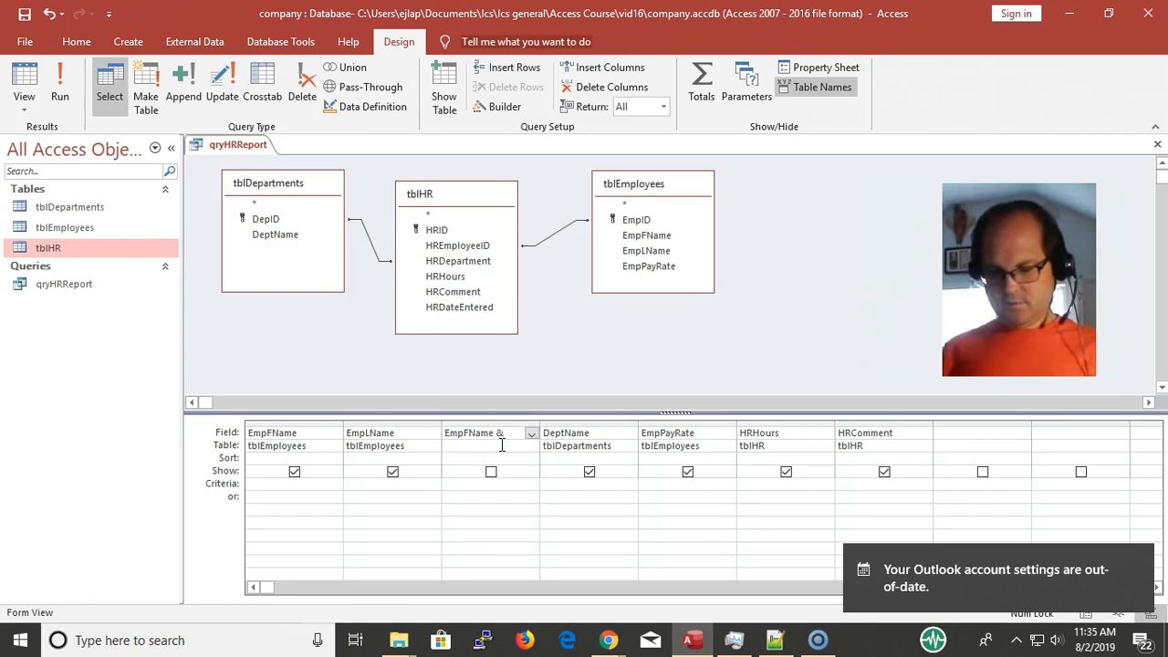
text(" ")
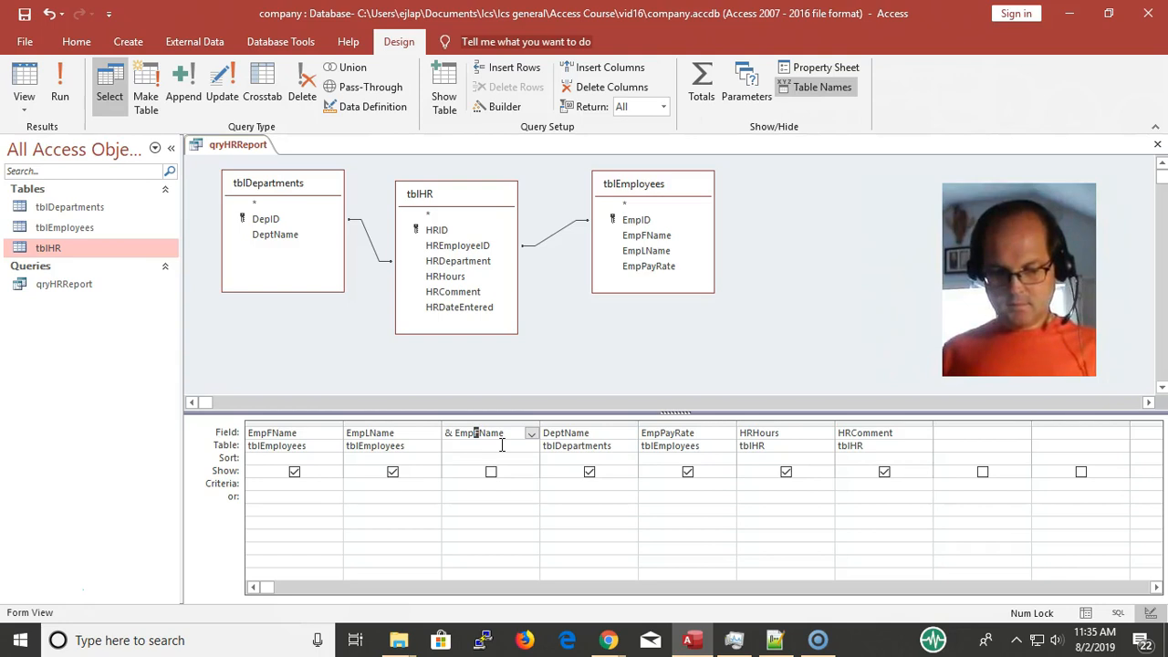
key(Down)
key(Up)
key(Left)
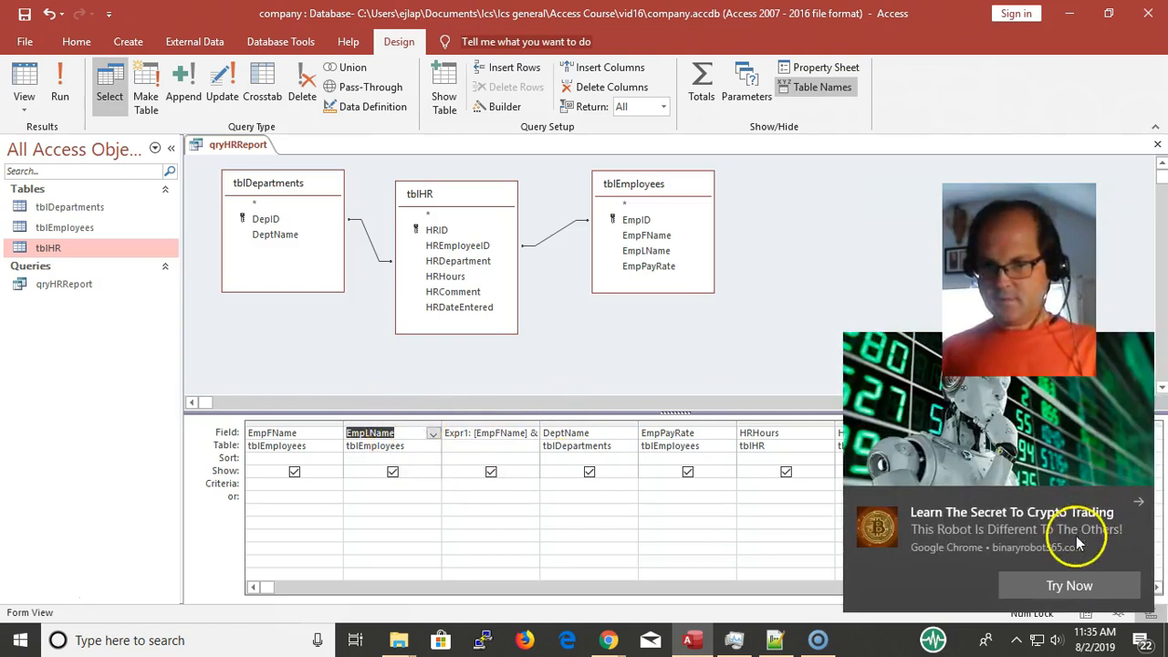
click(1133, 498)
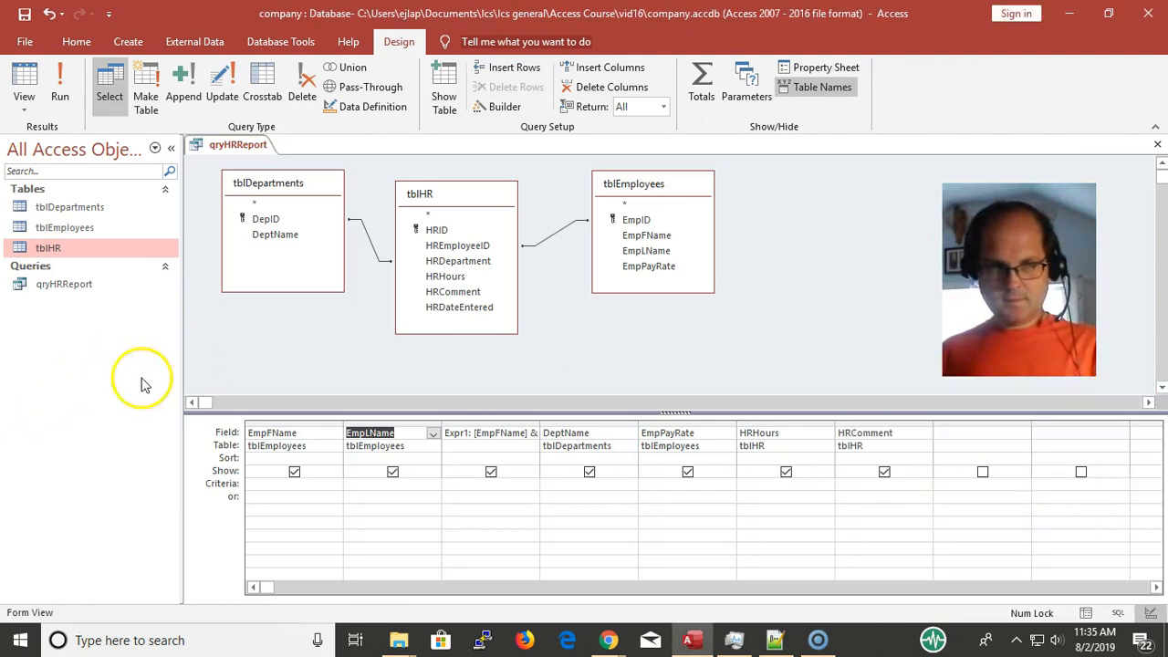
- Delete the separate EmpFName and EmpLName columns from the query and save it
drag(380, 421, 286, 420)
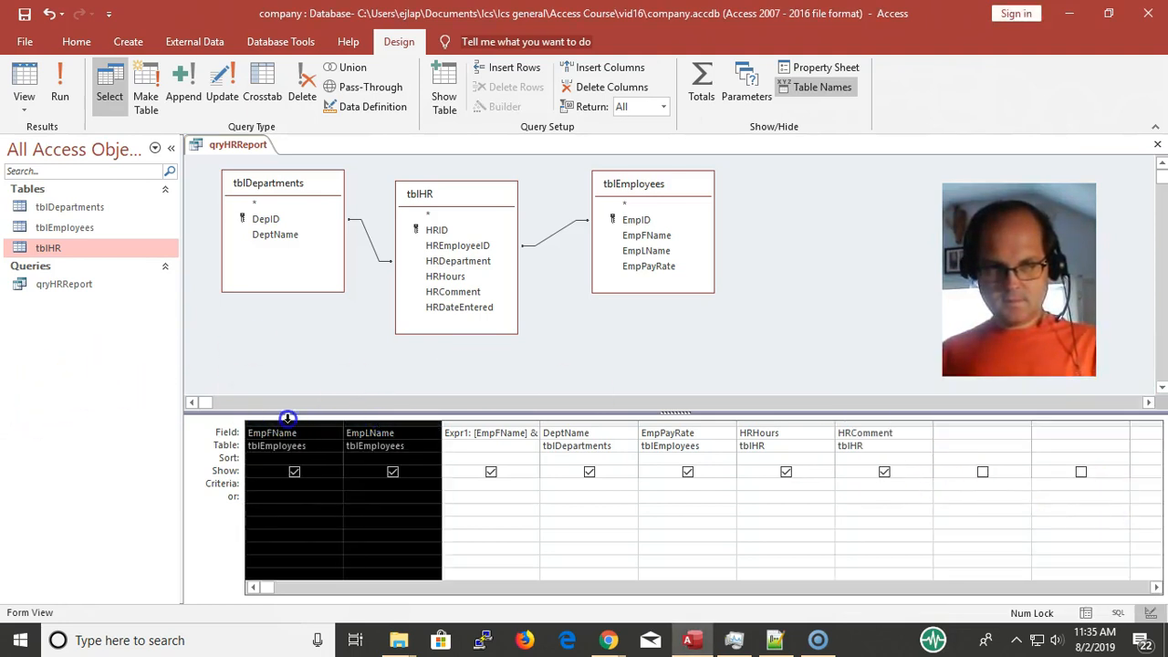
key(Delete)
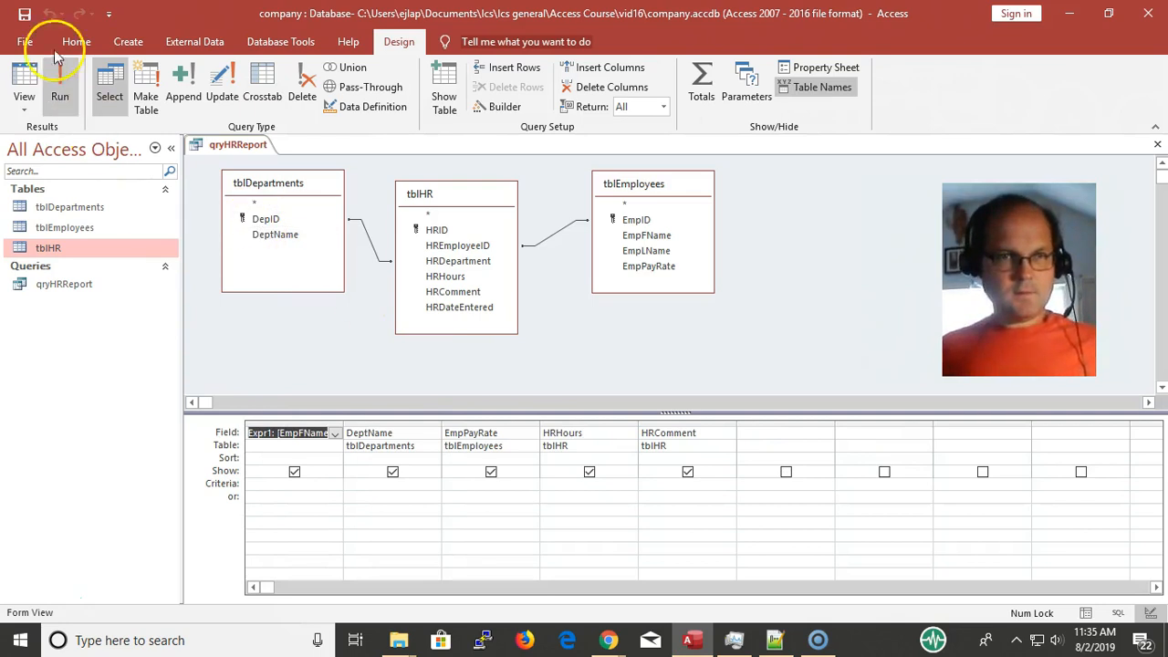
click(34, 17)
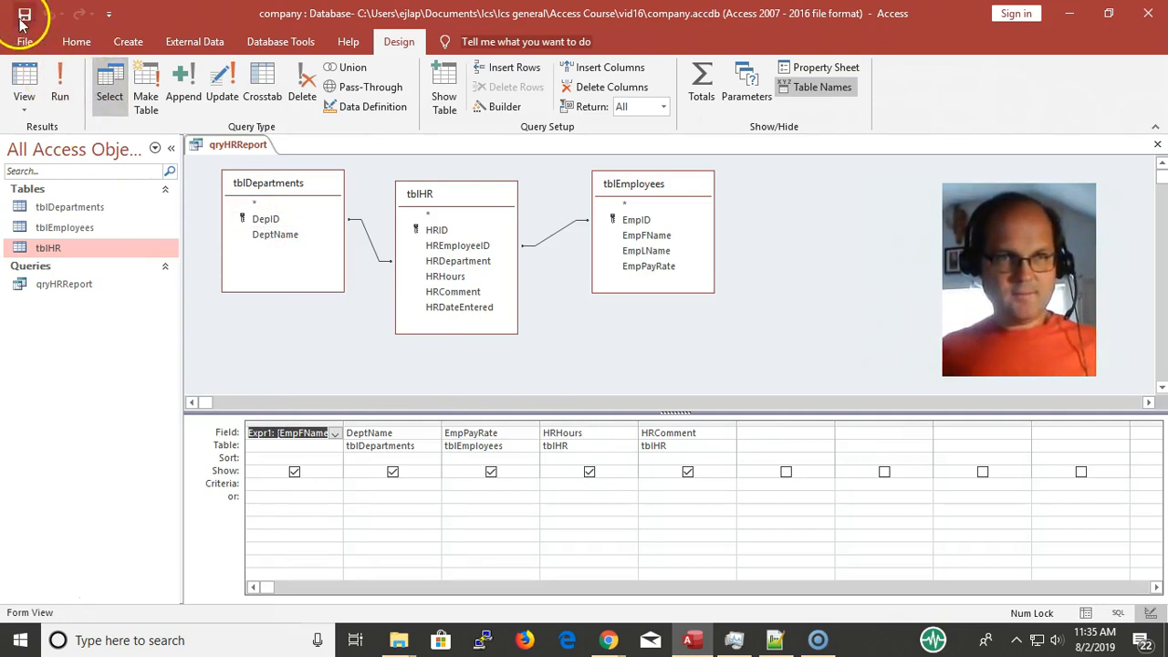
- Run the query and widen the Expr1 column to fit the full employee names
click(64, 82)
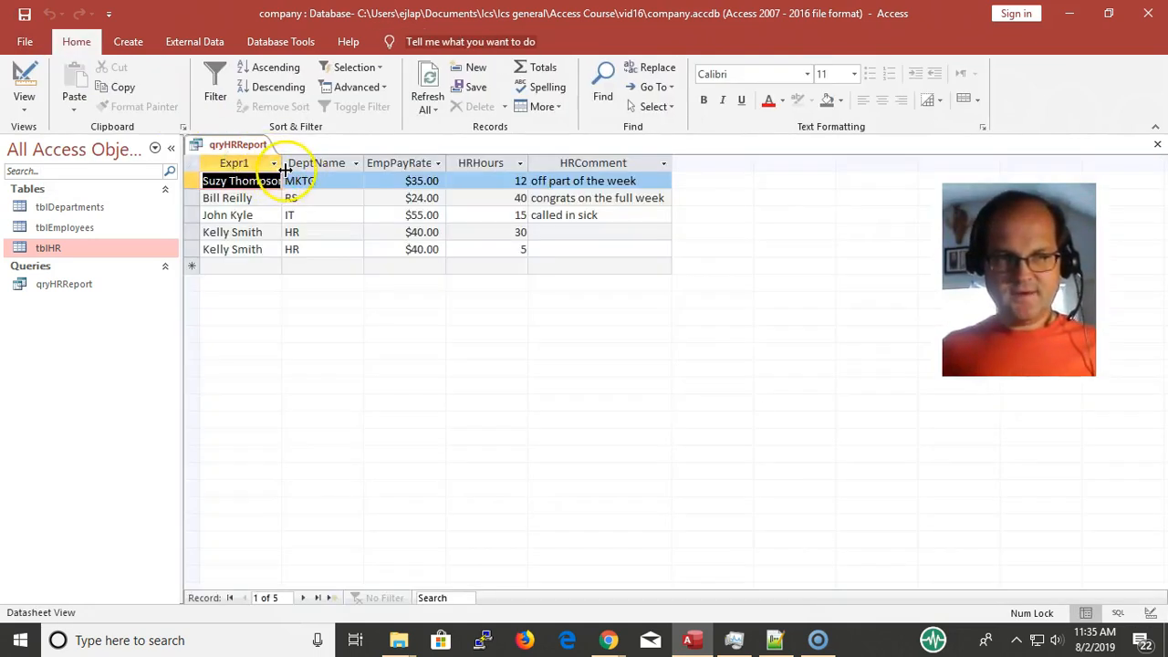
double_click(282, 166)
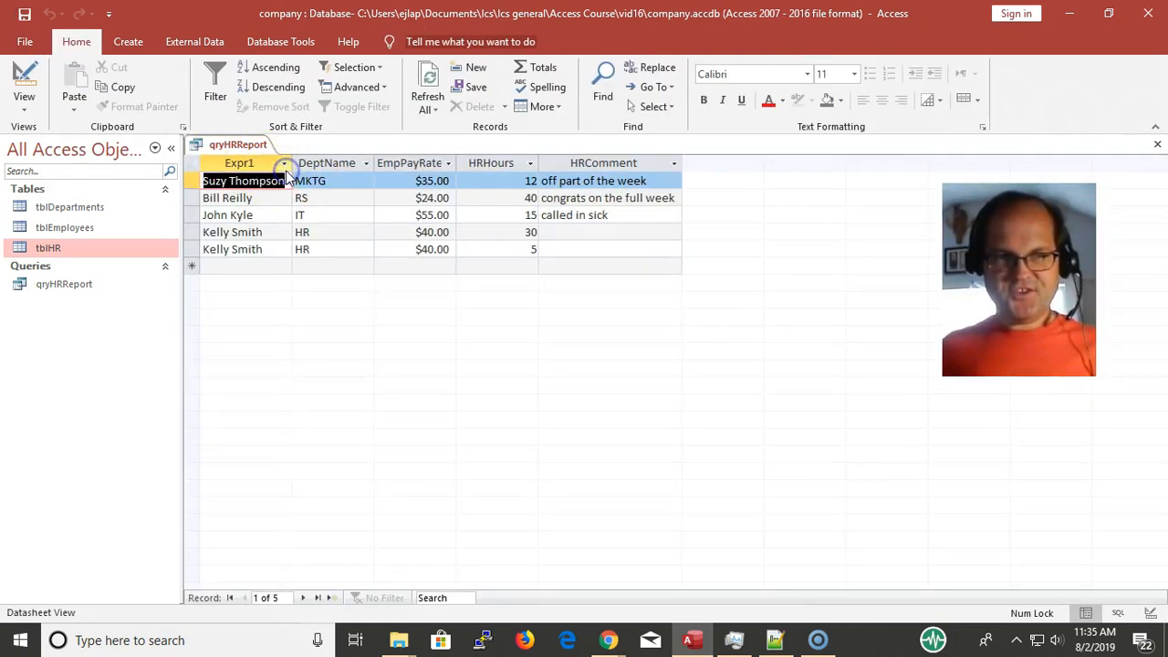
click(248, 214)
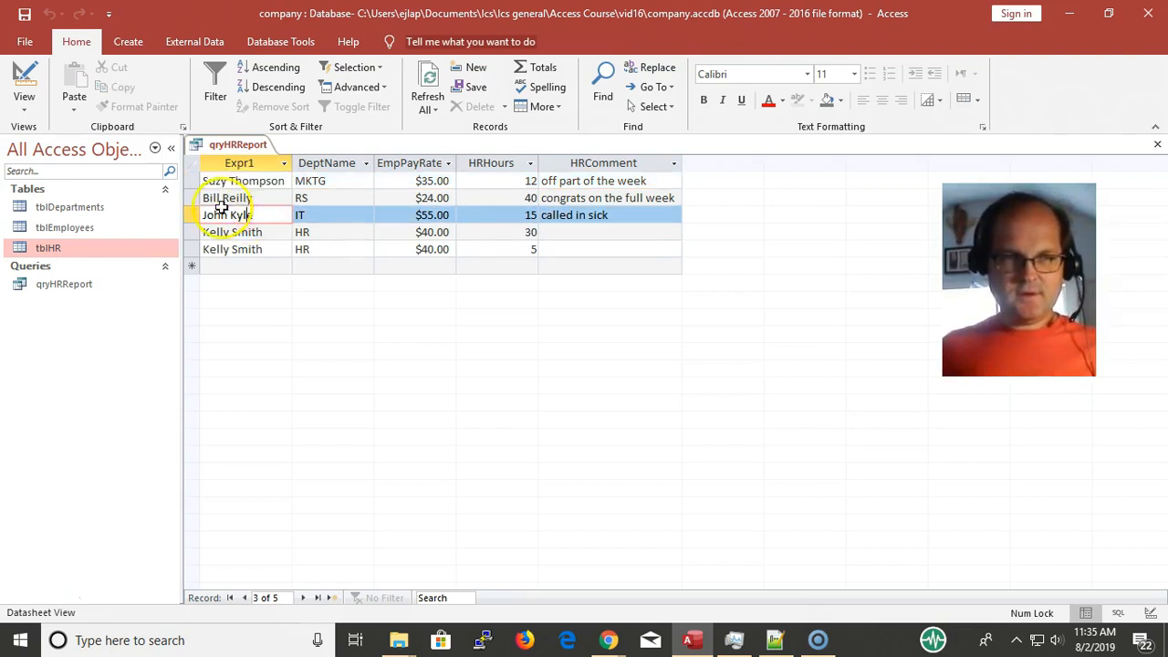
- Check the Expr1 heading in the results and, in Design view, rename that expression column as Employee Name
click(25, 78)
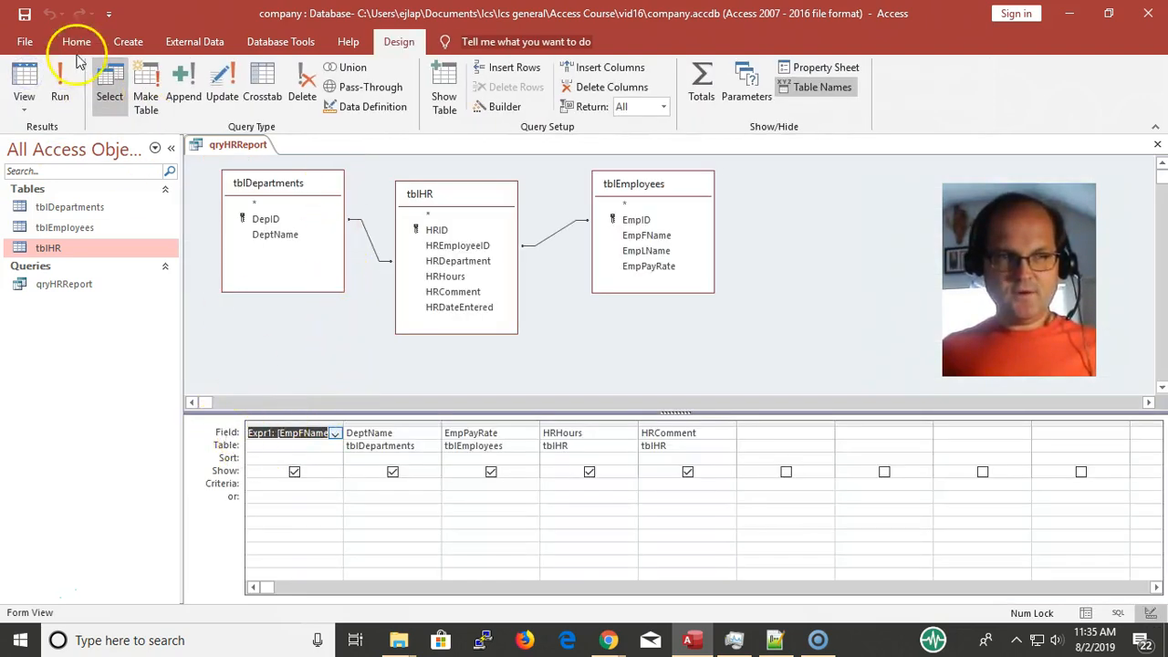
click(59, 84)
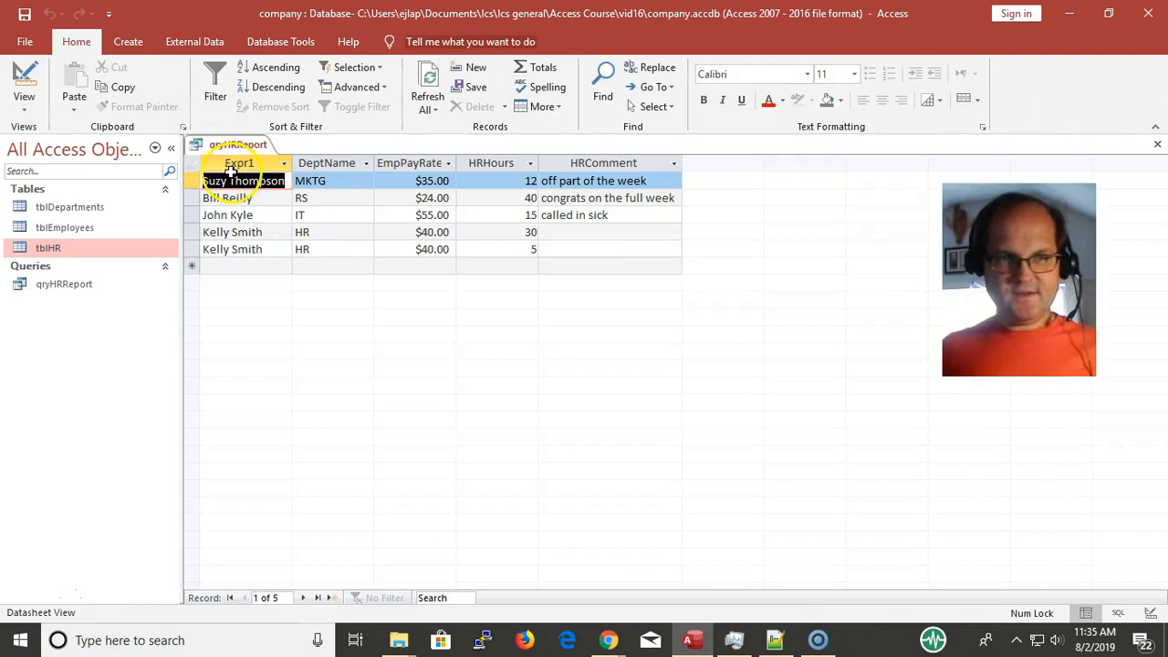
click(25, 87)
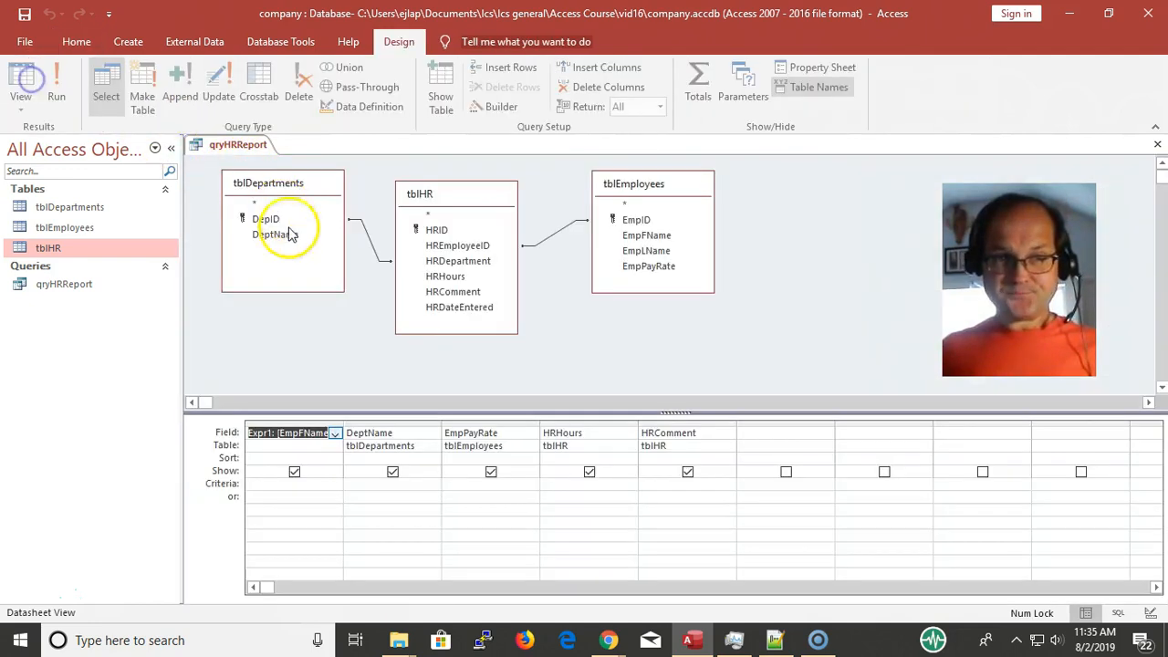
click(257, 435)
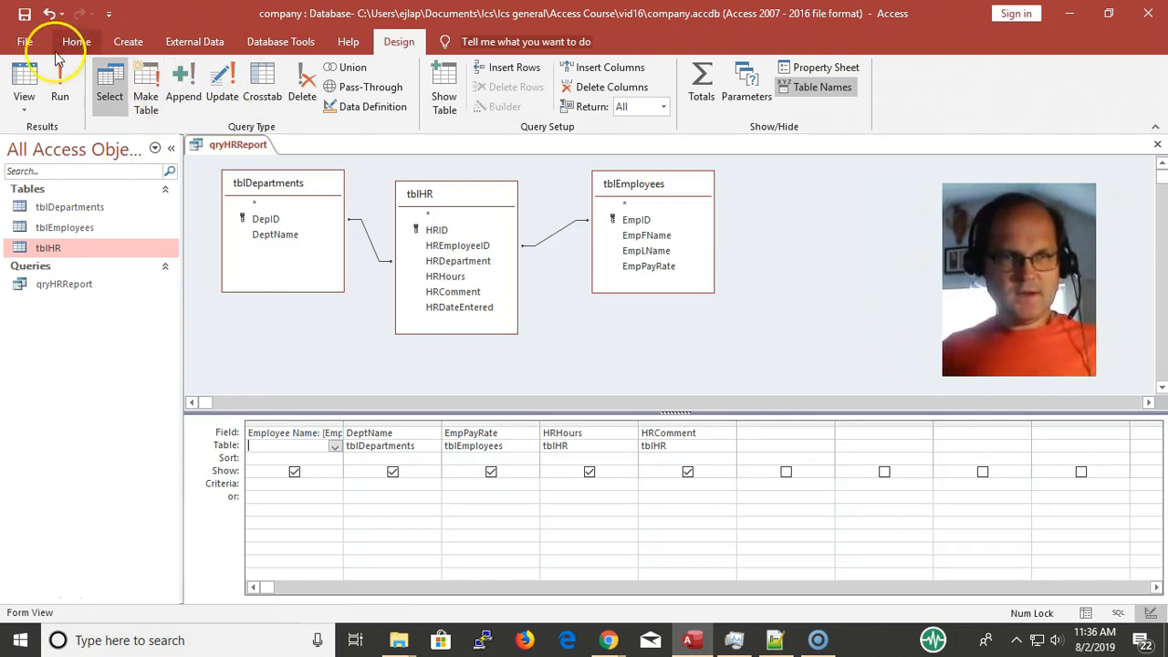
- Run the query and fit the Employee Name column's width to its heading
click(59, 91)
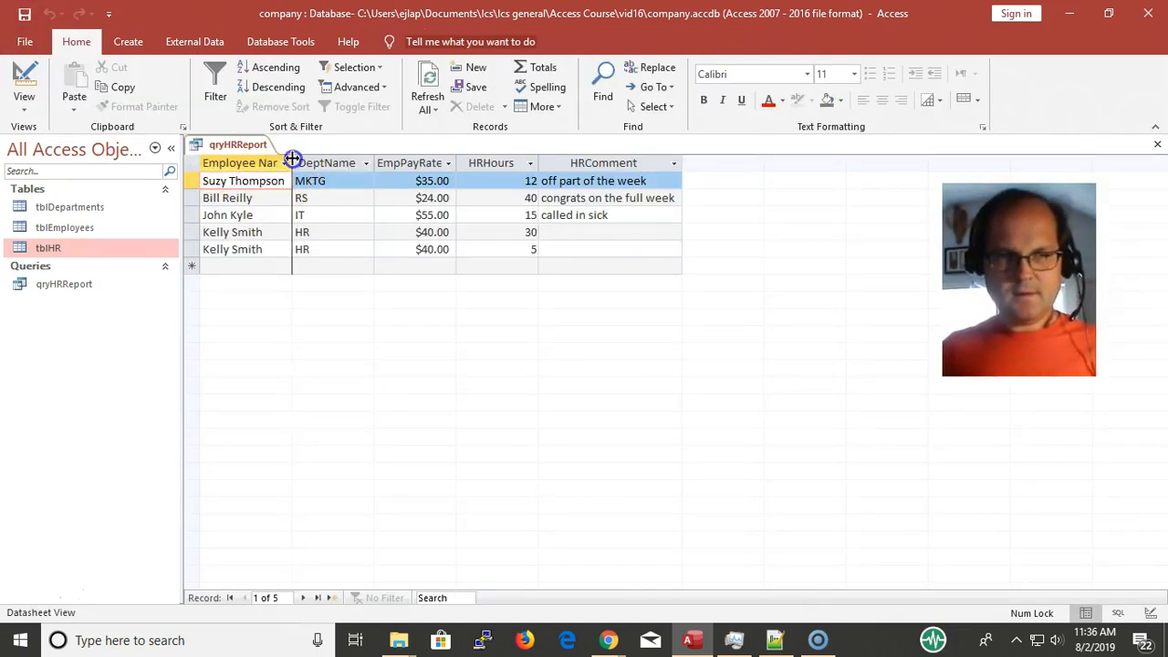
double_click(292, 162)
click(274, 183)
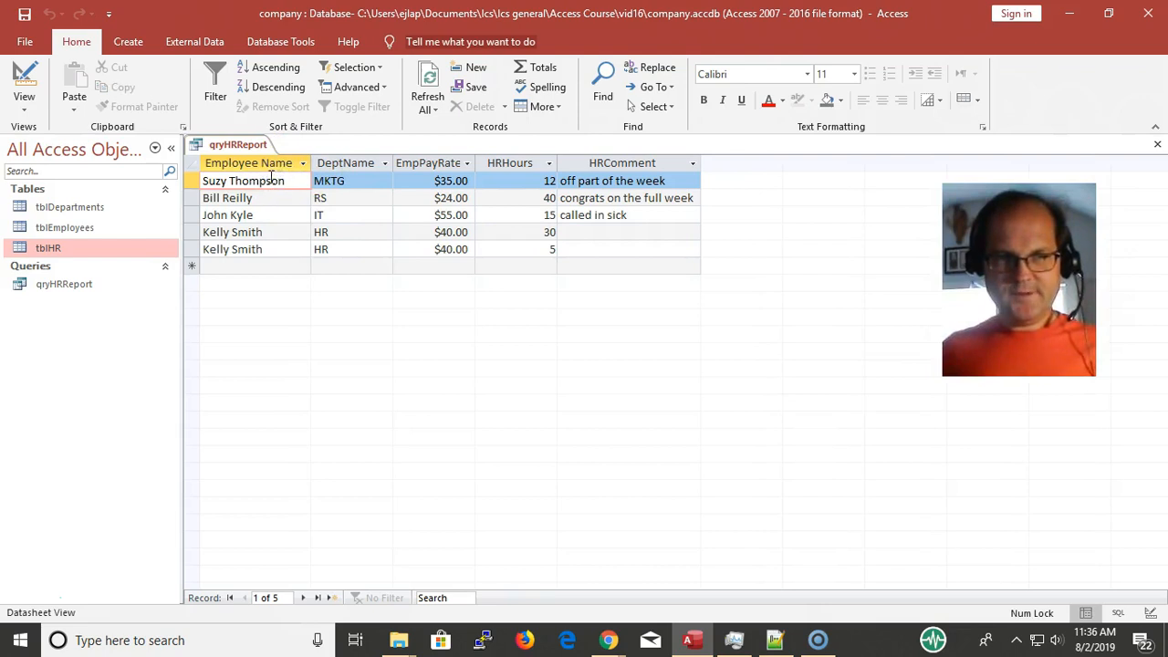
- Fit the EmpPayRate column's width to its heading in the query results
click(267, 173)
click(262, 161)
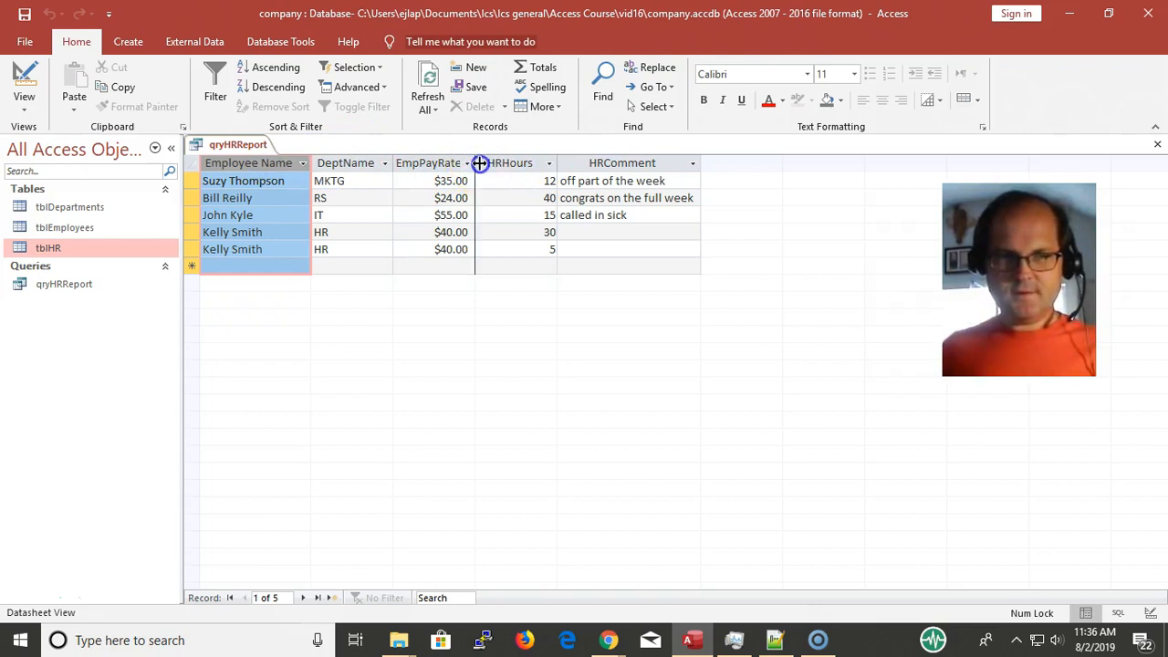
double_click(480, 163)
click(433, 166)
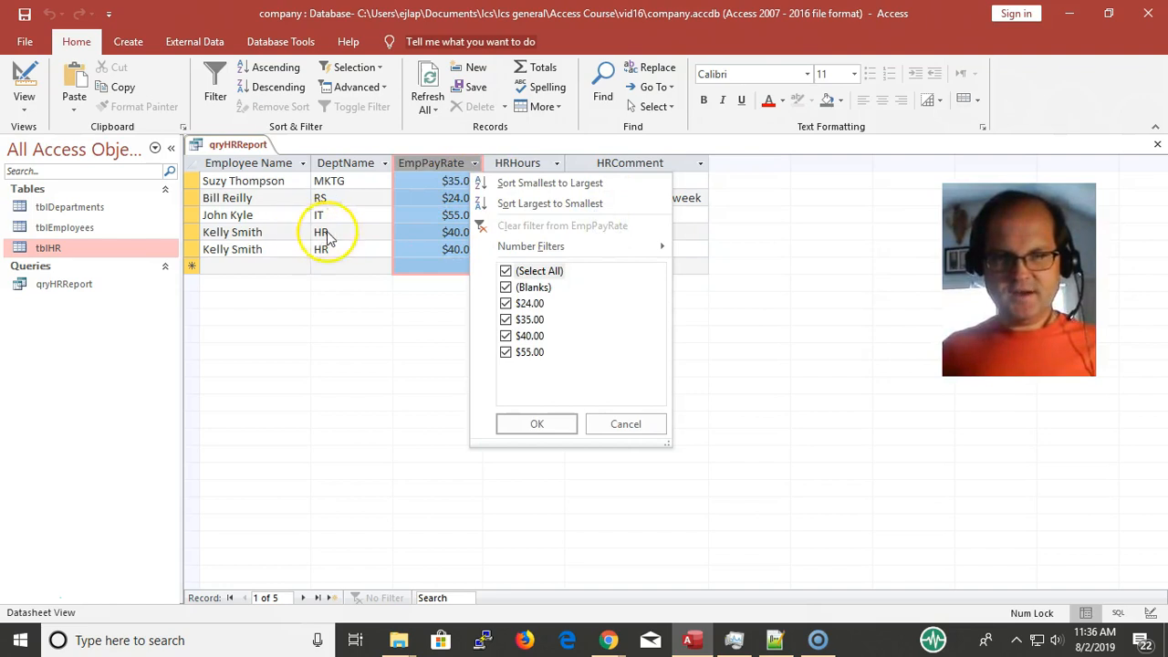
click(639, 433)
click(453, 216)
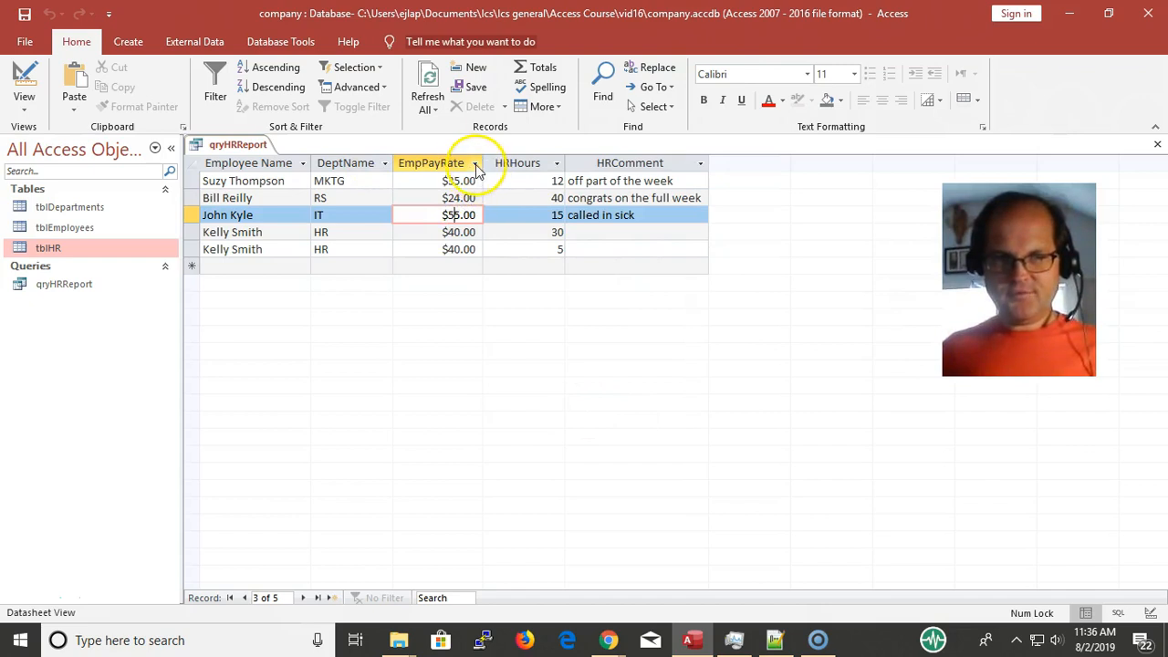
- Filter the query results to an EmpPayRate of $40.00 and switch that filter off again
click(476, 164)
click(506, 271)
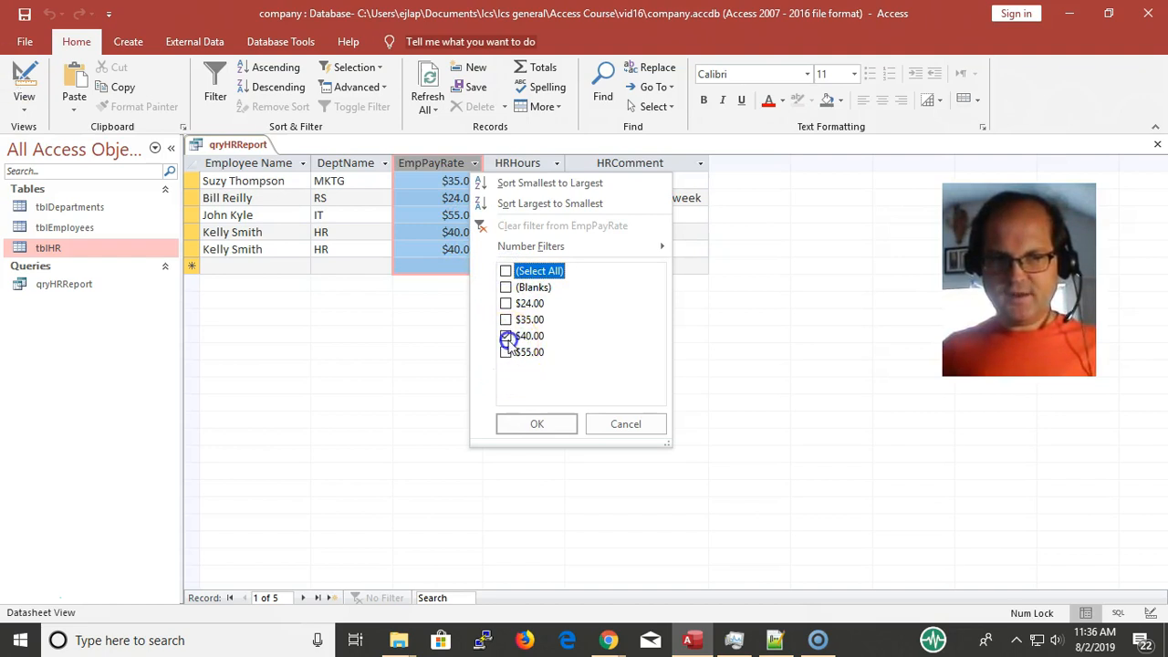
click(552, 431)
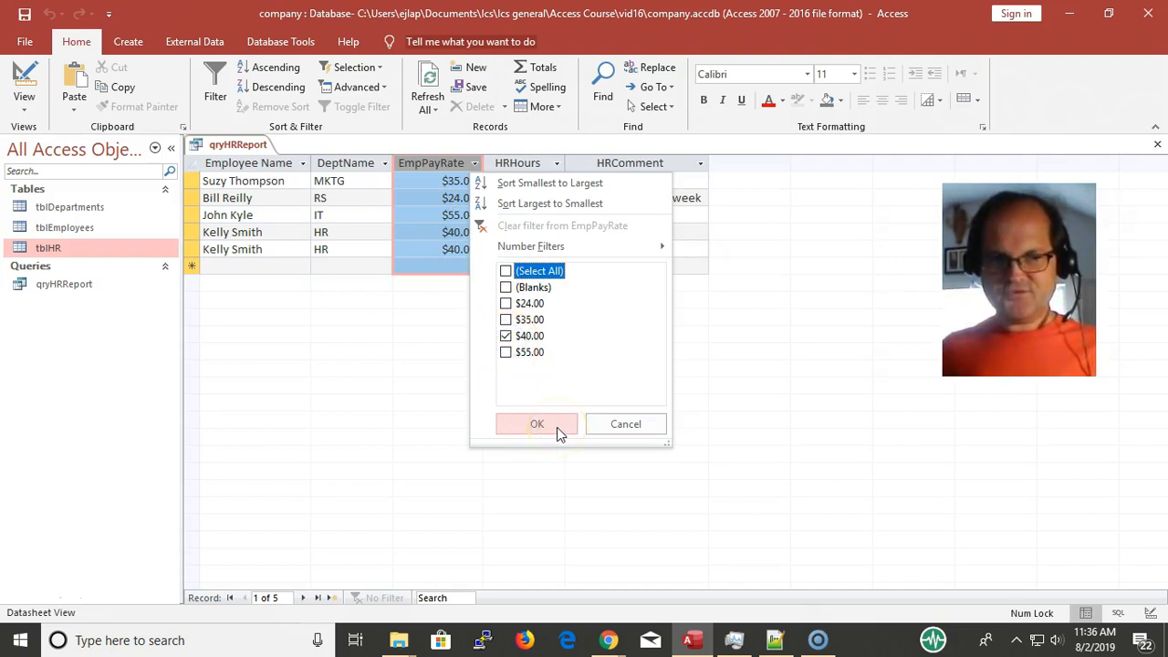
click(557, 425)
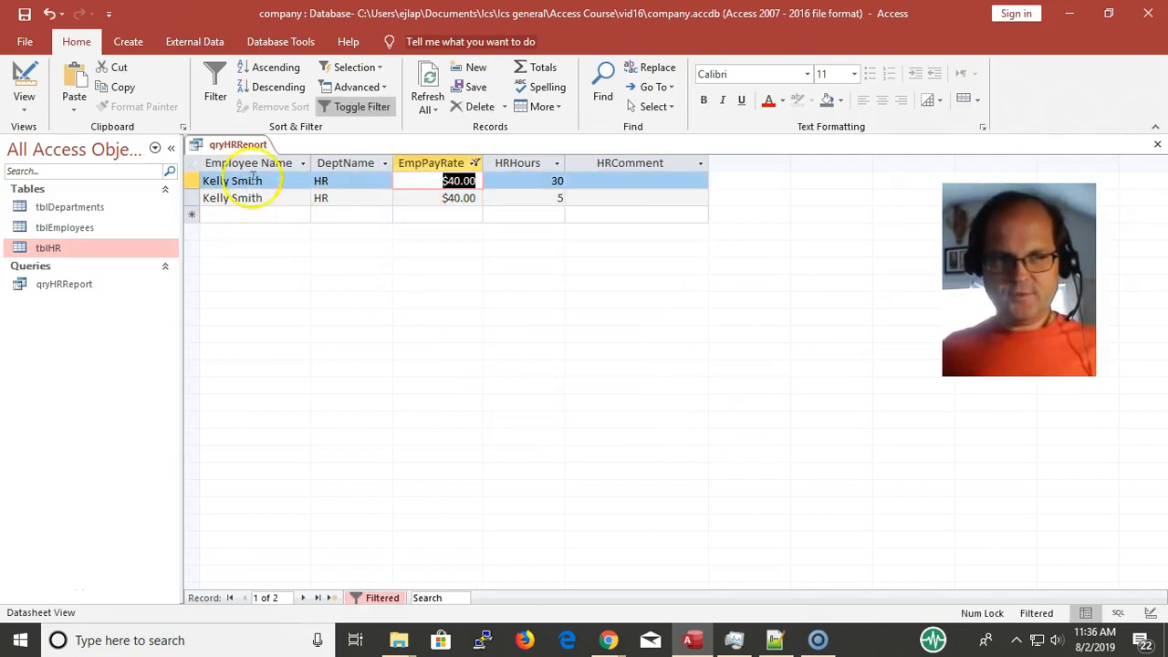
click(365, 108)
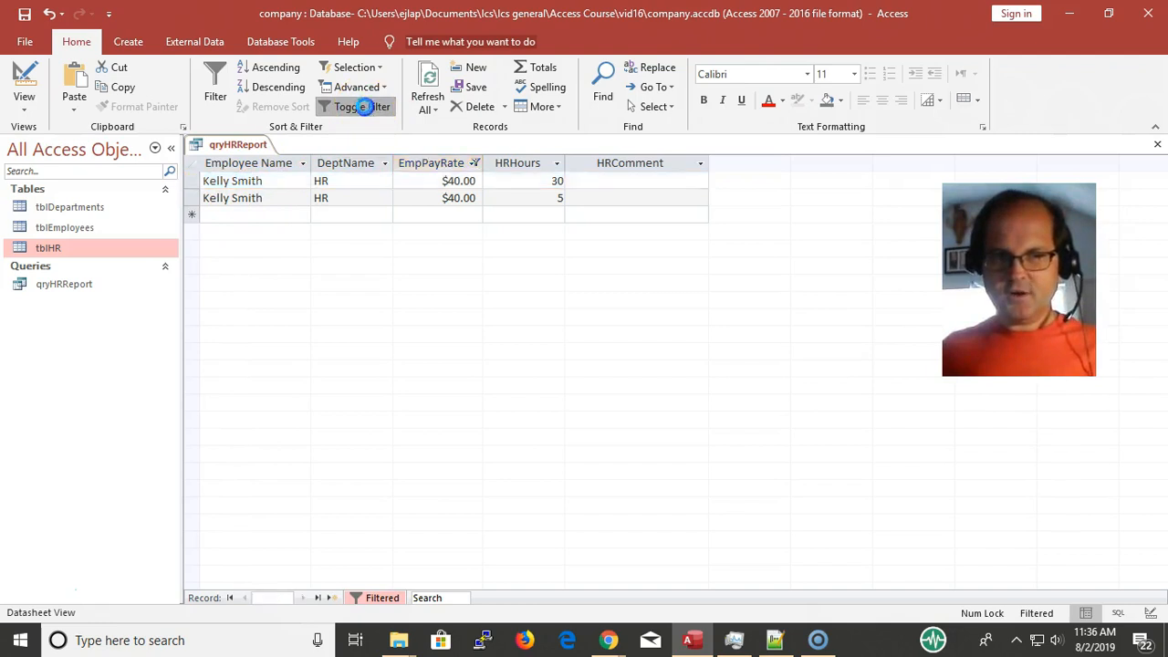
- Filter the query results to show only HRHours values of 5 and 12
click(559, 165)
click(599, 271)
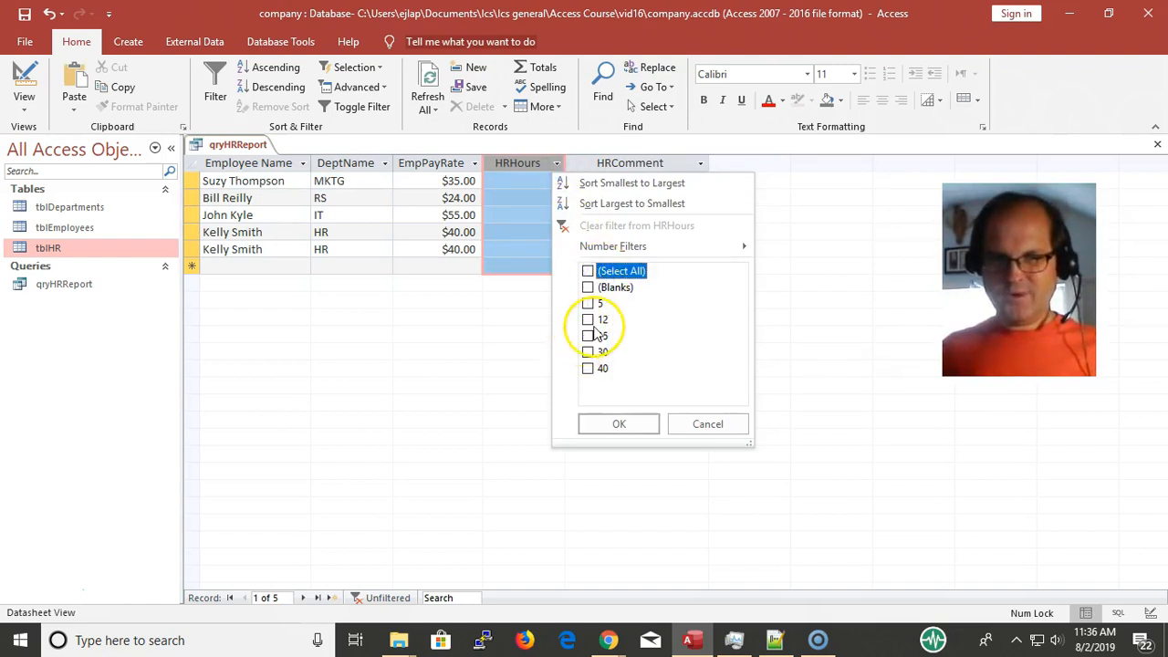
click(584, 305)
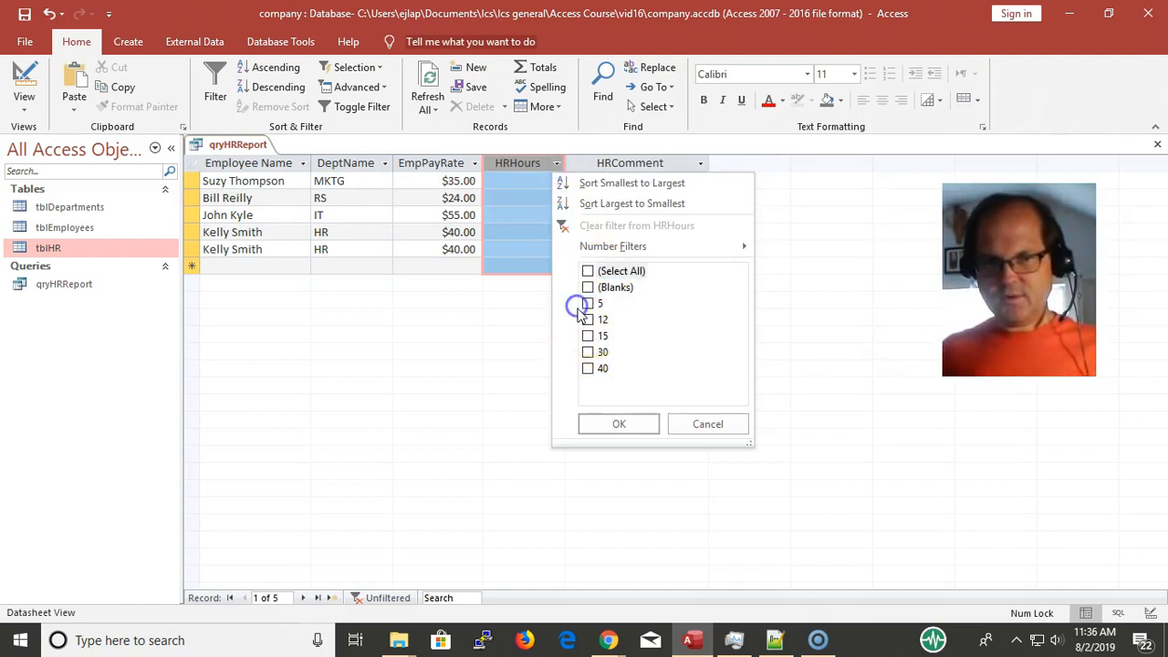
click(589, 321)
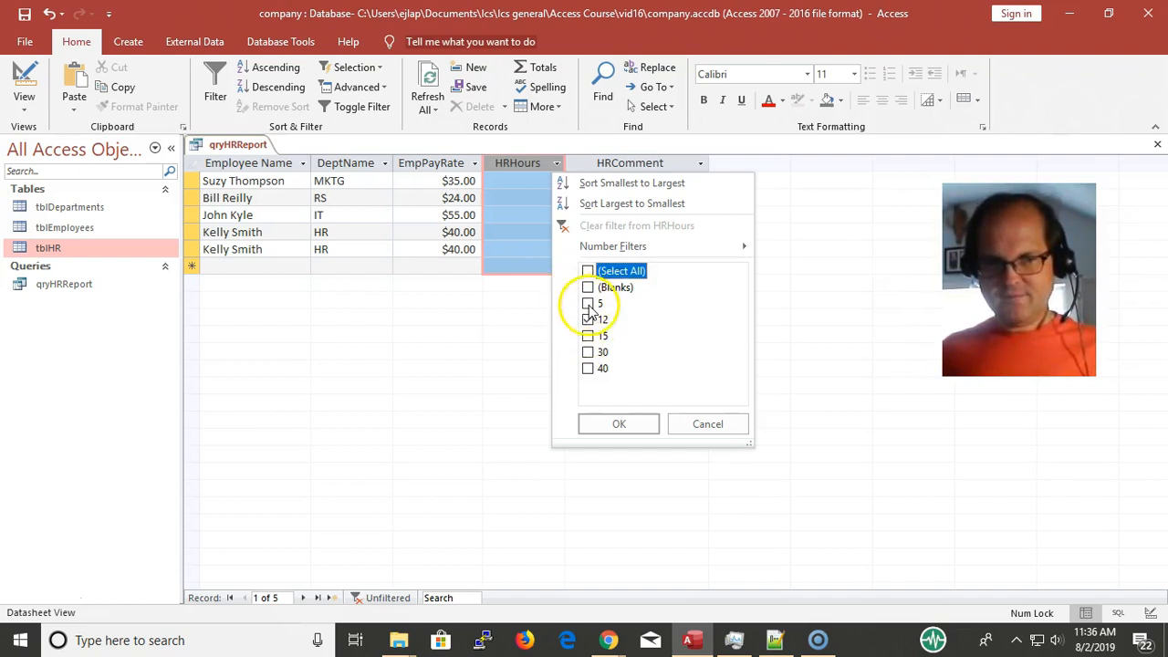
click(589, 304)
click(605, 336)
click(602, 352)
click(602, 368)
click(618, 423)
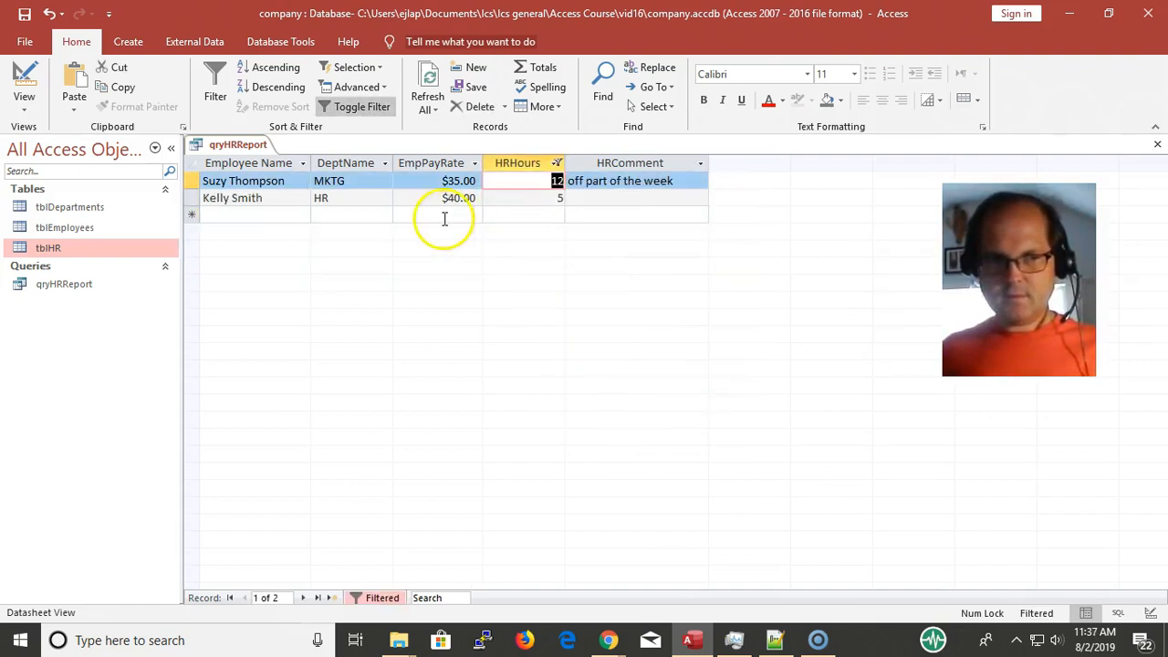
- Show all HRHours values again and close qryHRReport, saving its design changes
click(557, 164)
click(585, 267)
click(650, 424)
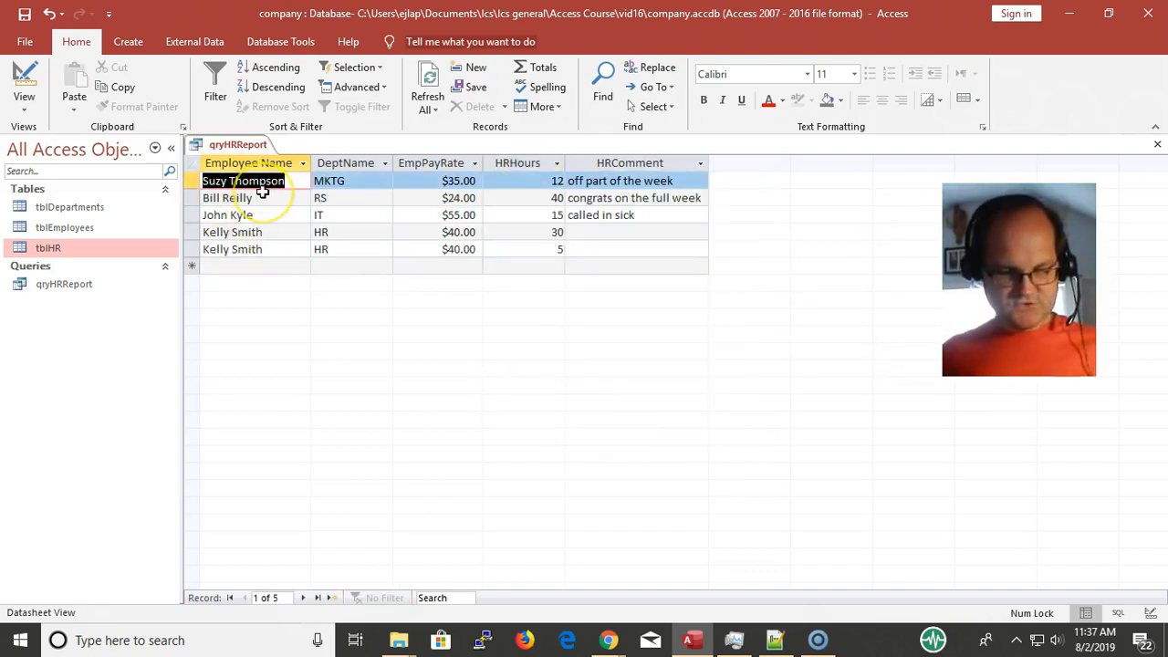
key(ctrl+w)
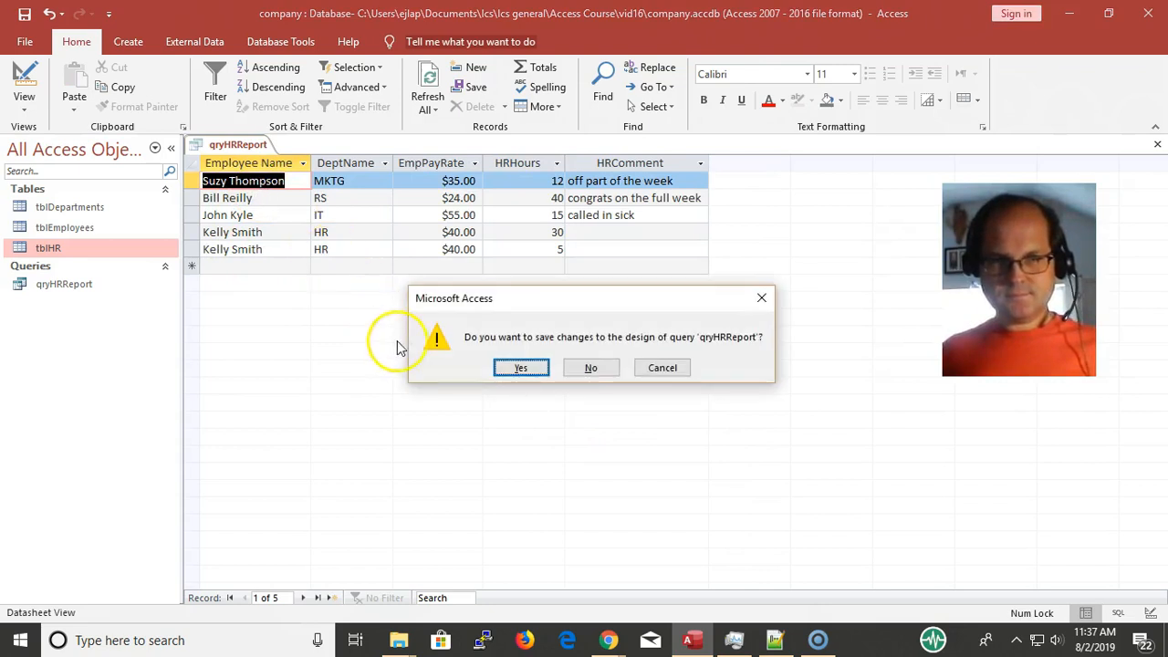
click(513, 368)
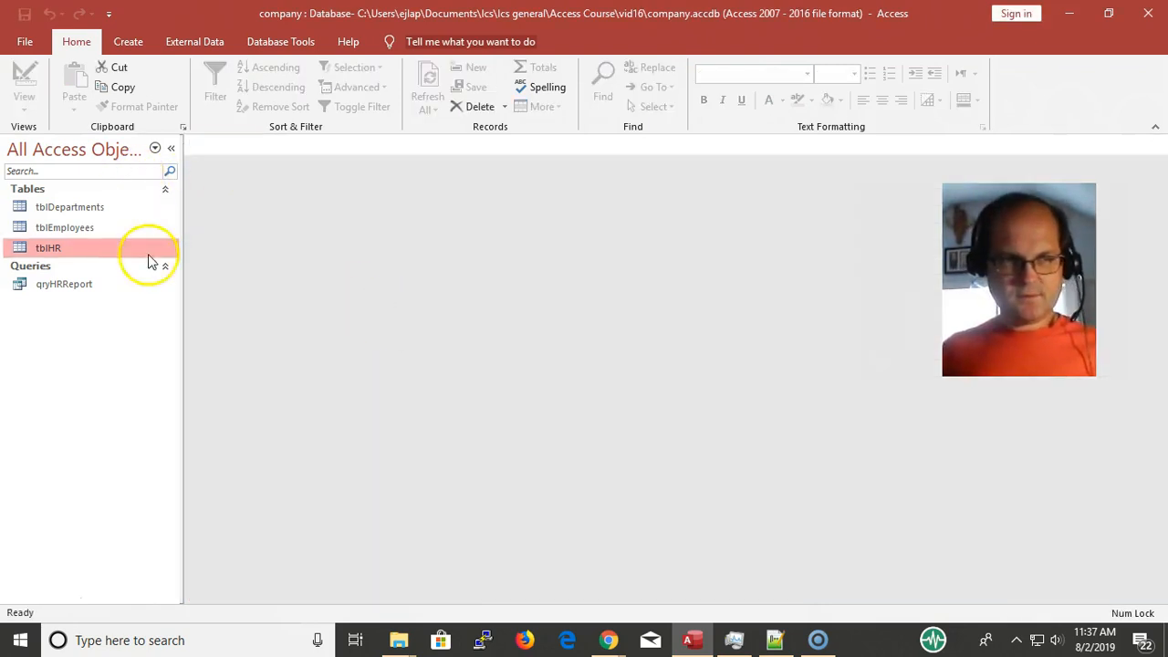
- Start the Report Wizard and choose the query qryHRReport as the source of the report's fields
click(128, 41)
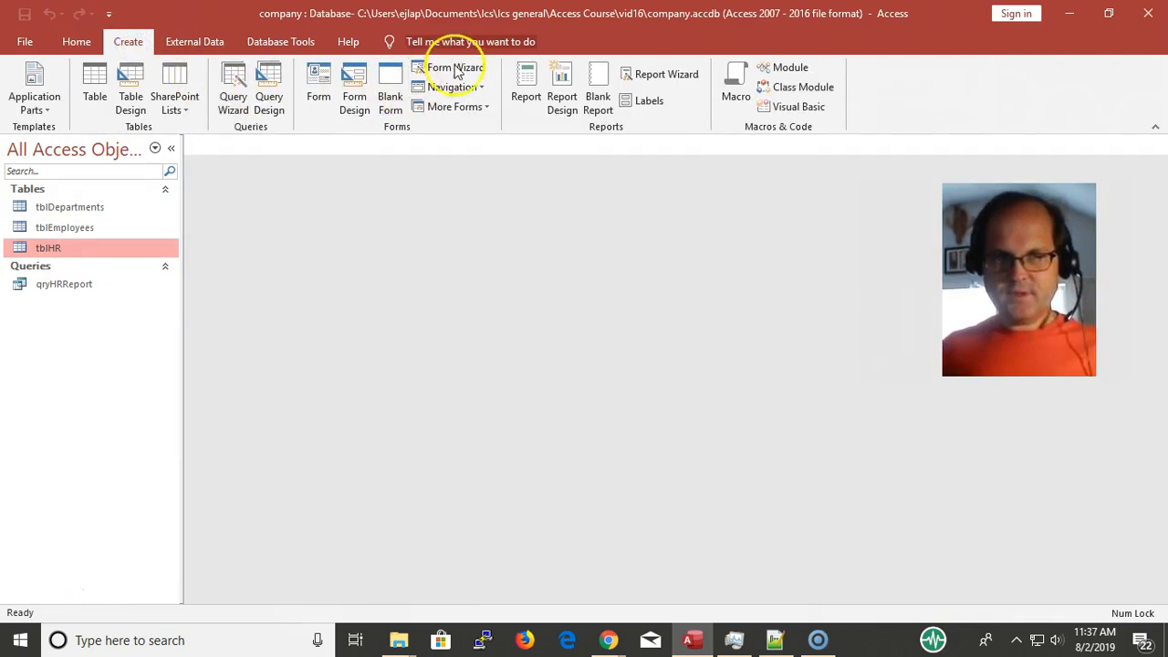
click(680, 75)
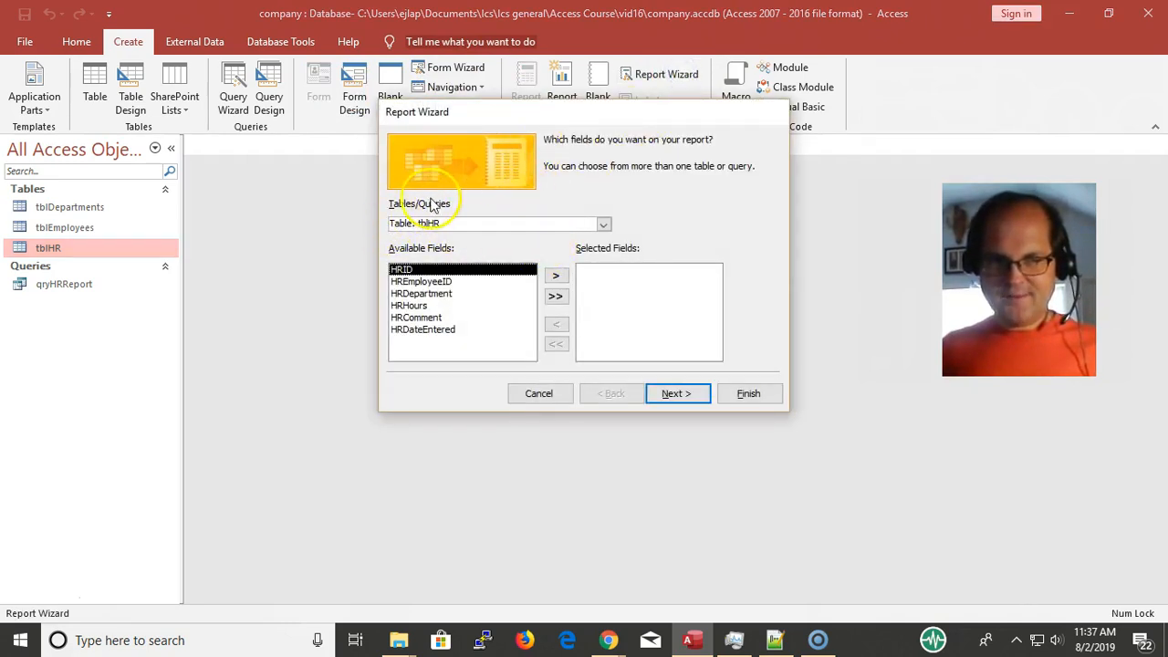
click(604, 224)
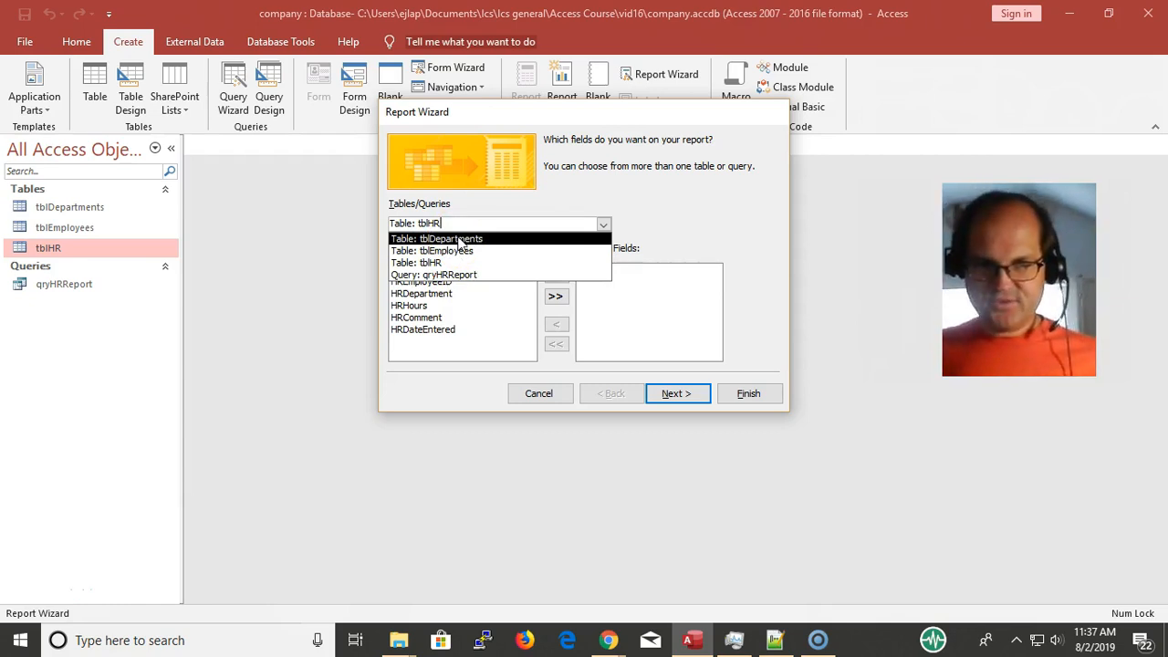
click(491, 275)
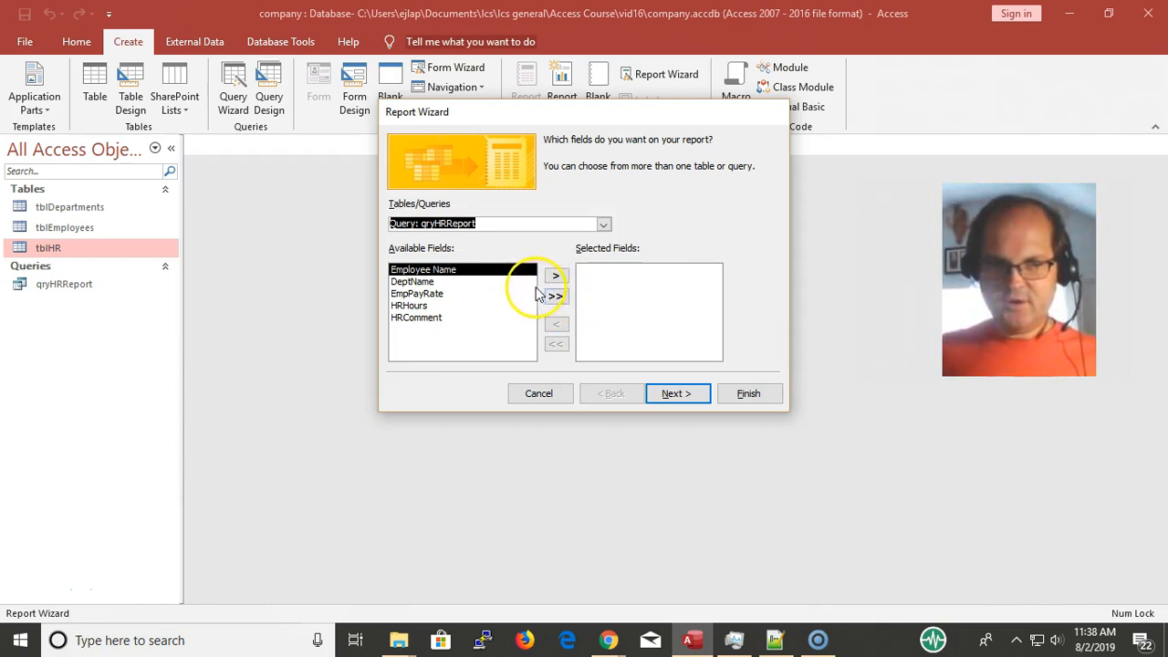
- Add EmpPayRate as the first report field, followed by all the remaining fields, and continue to the grouping levels
click(463, 308)
click(447, 294)
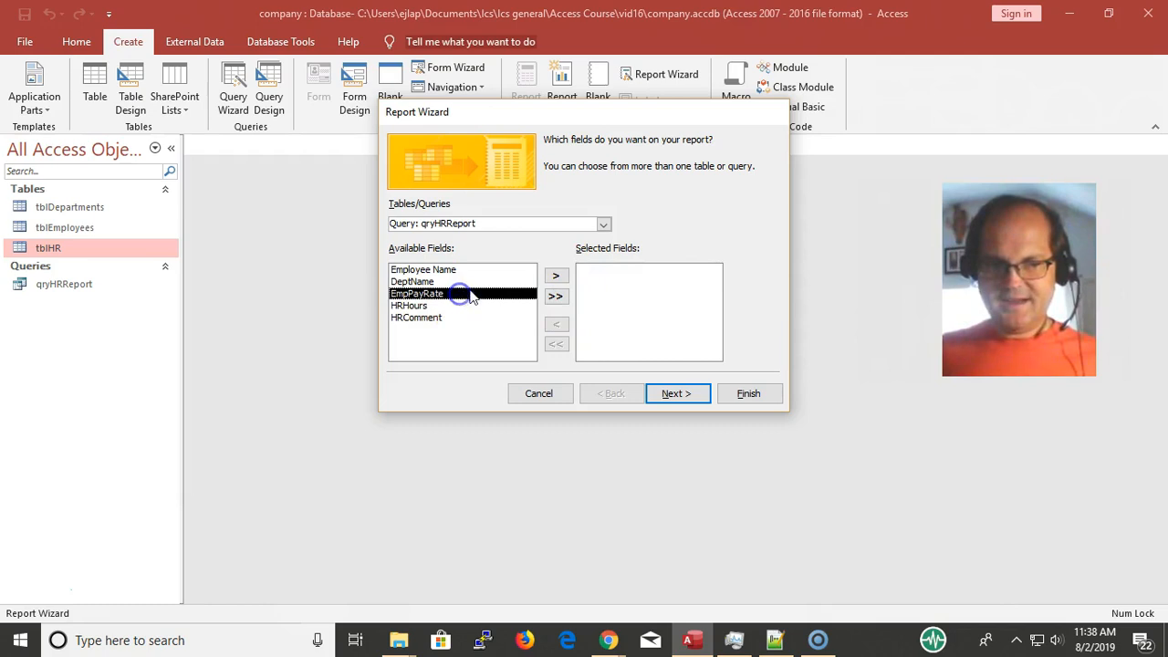
click(556, 276)
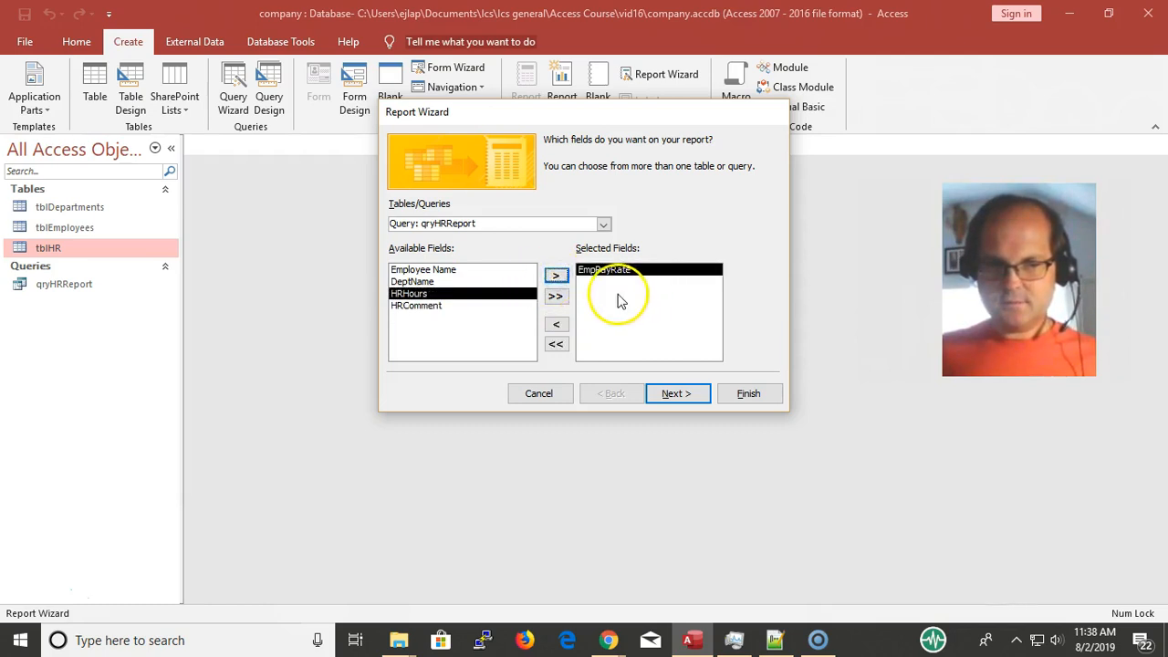
click(557, 299)
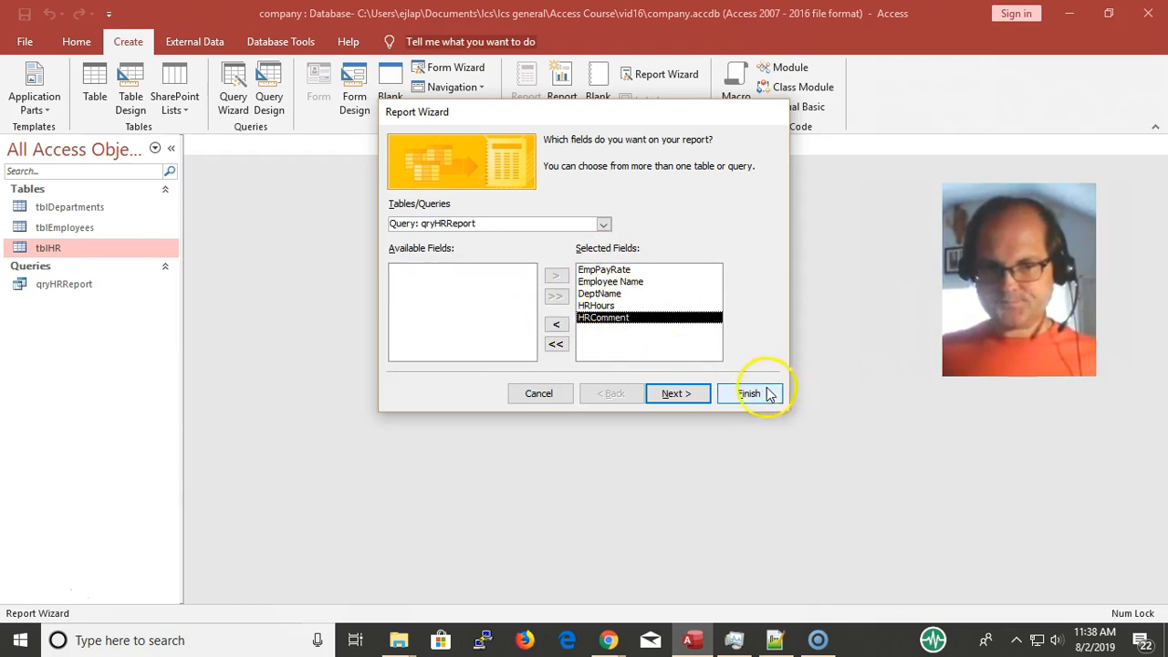
click(679, 394)
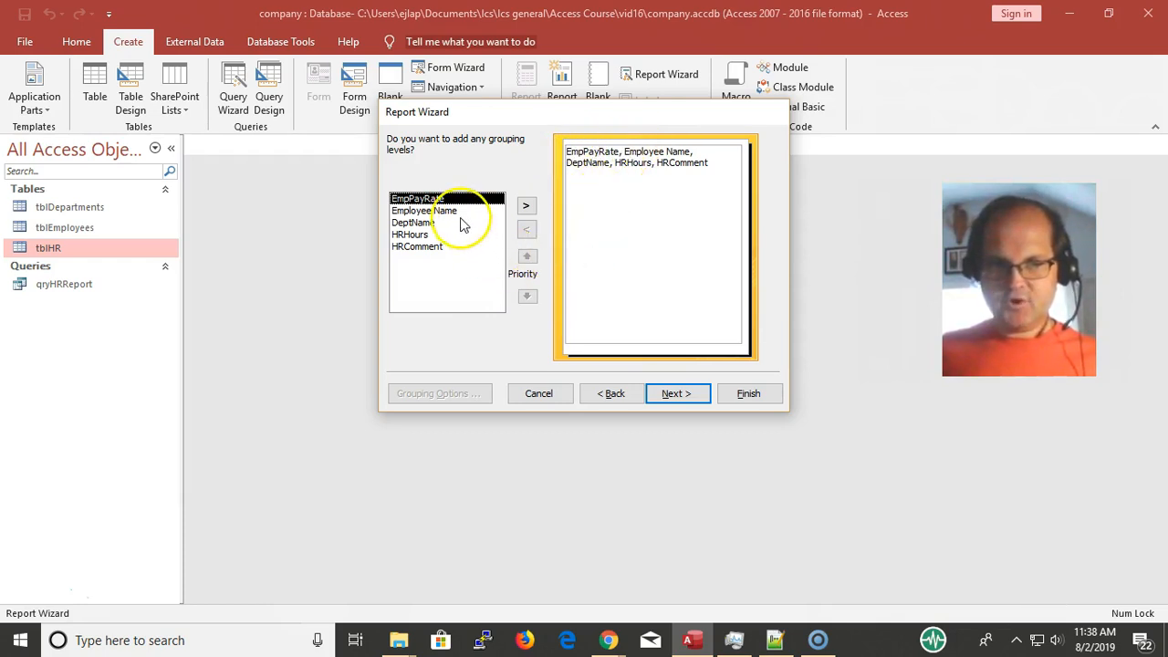
- Group the report by DeptName and sort its detail records by HRHours in ascending order
click(422, 223)
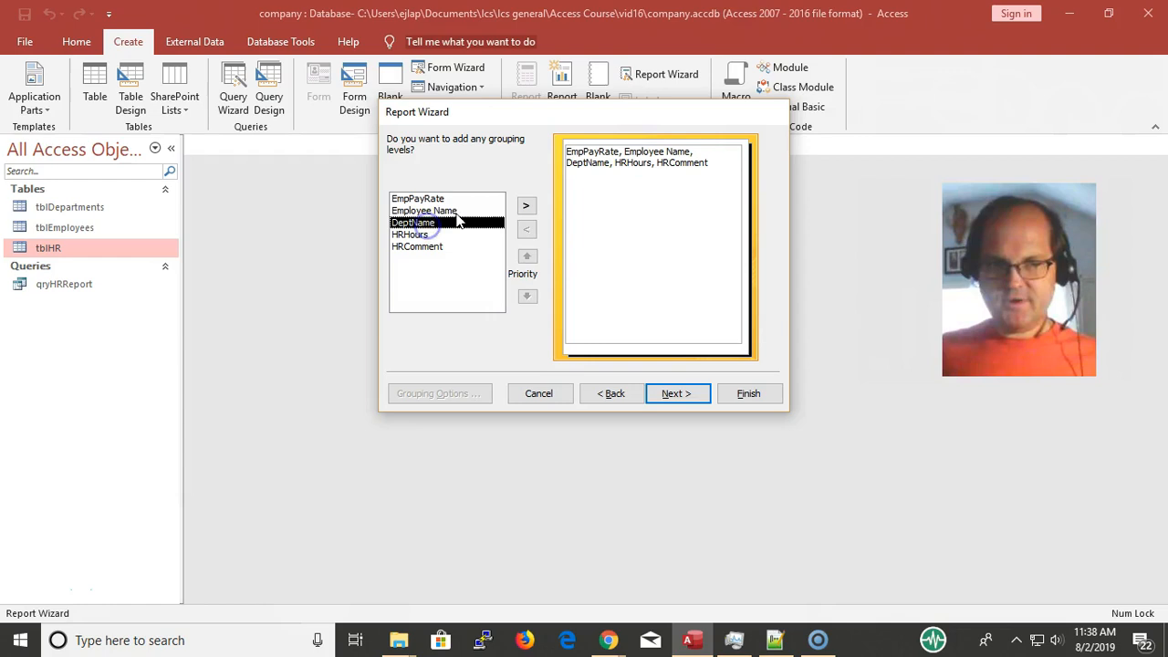
click(529, 209)
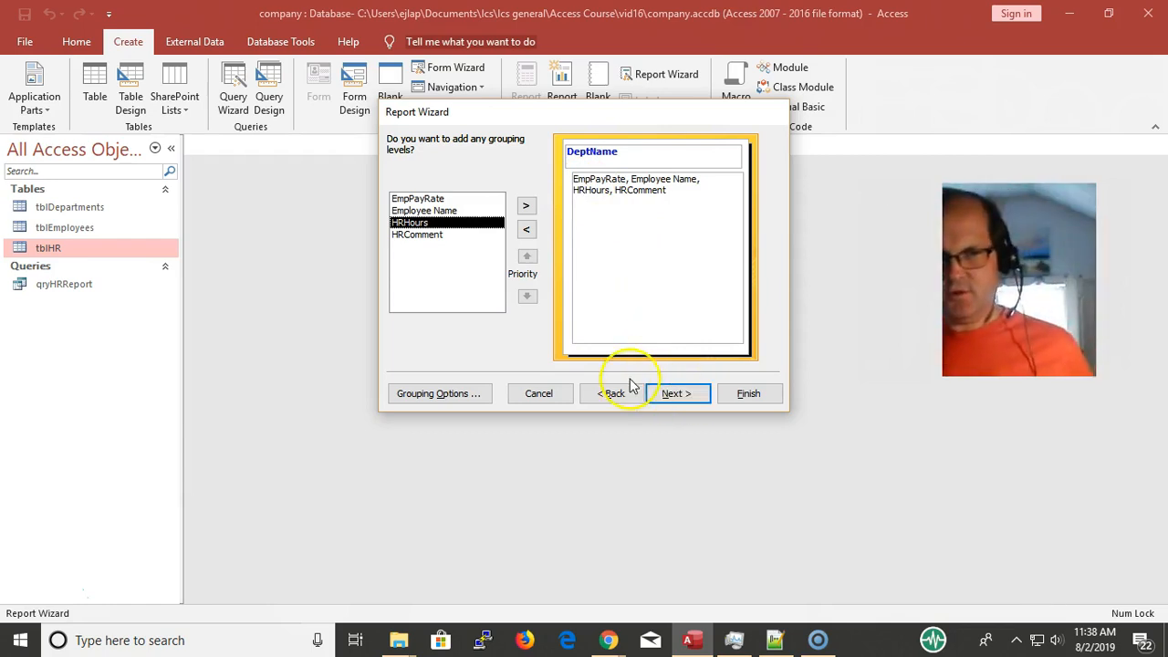
click(682, 398)
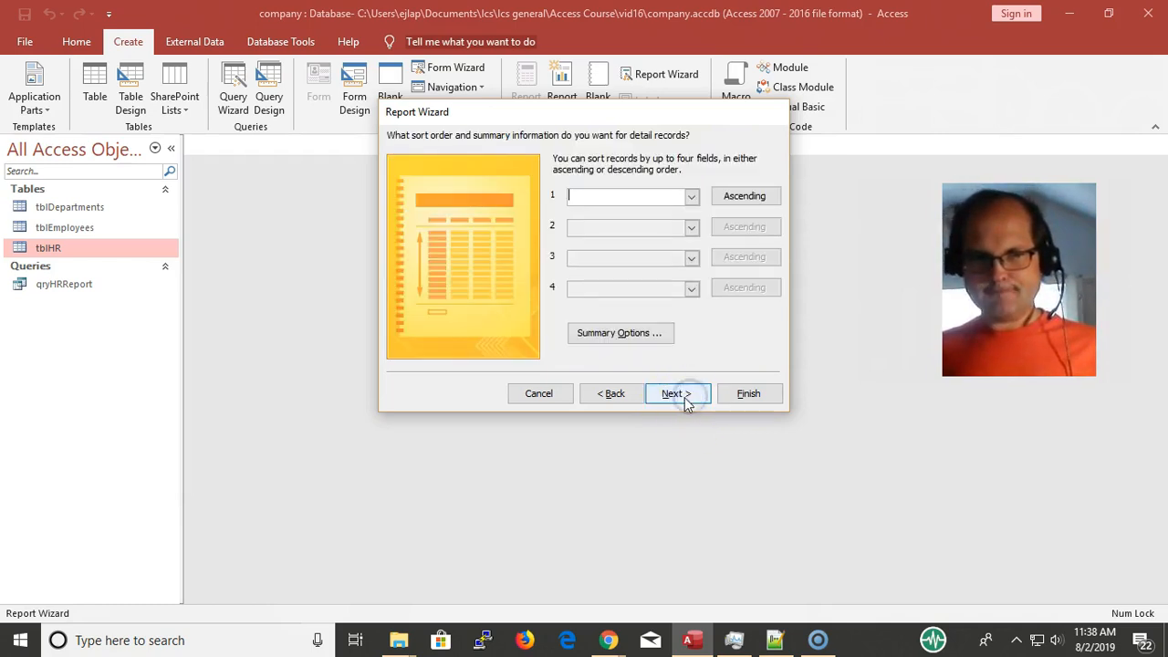
click(691, 197)
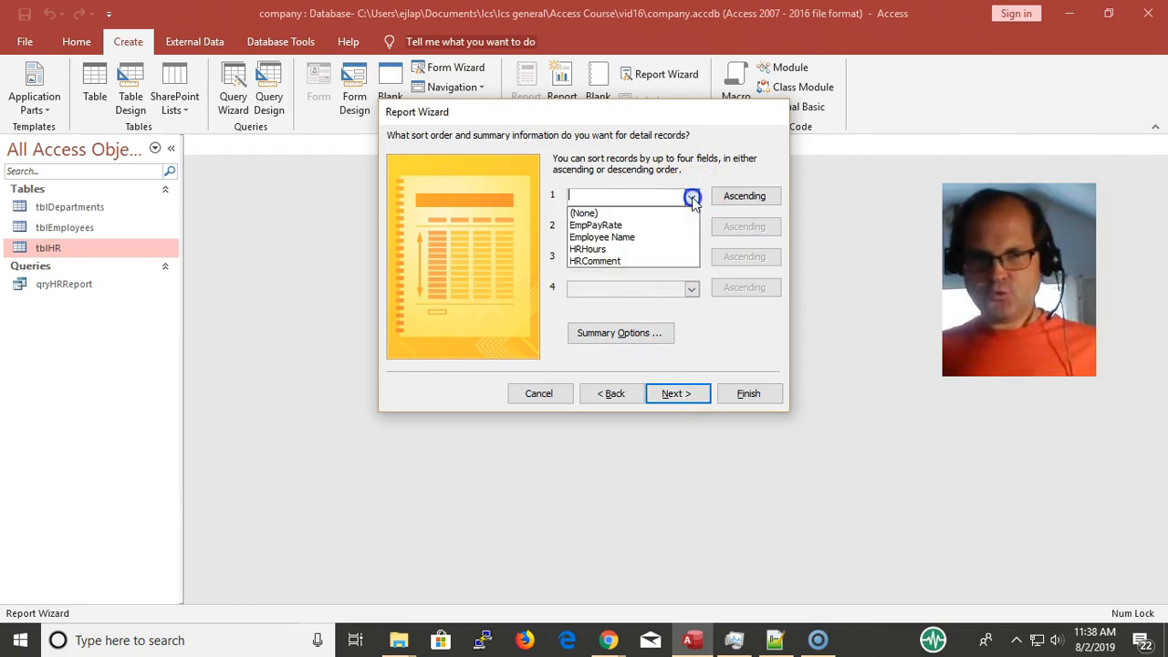
click(653, 249)
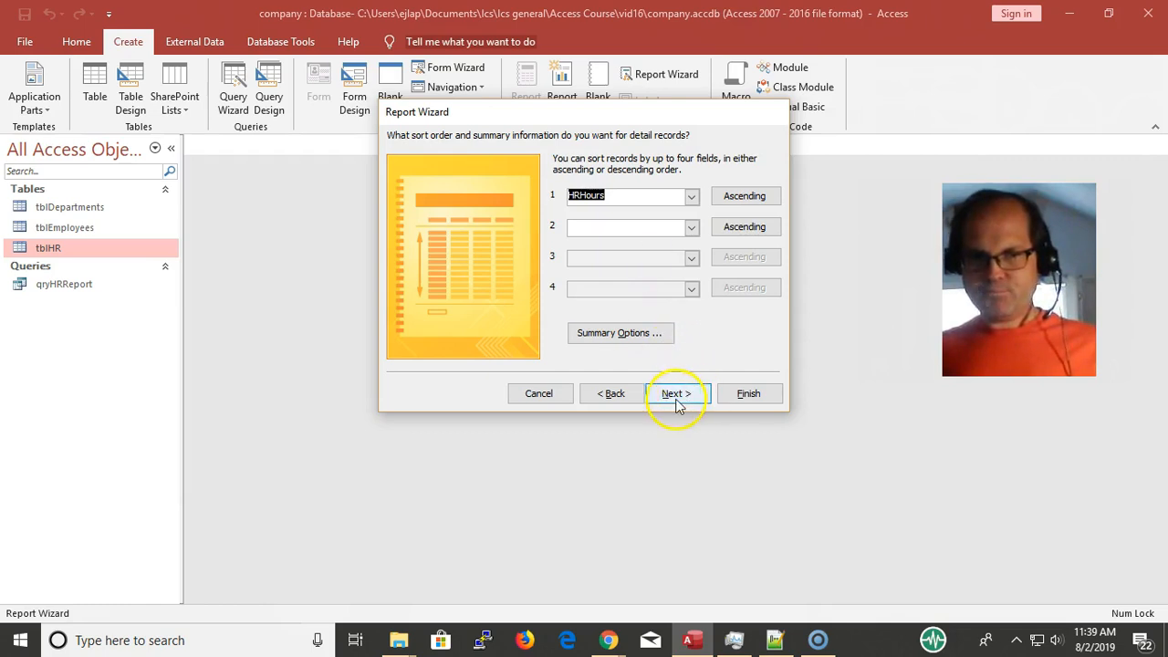
- Set the summary options to Sum for HRHours, Avg for EmpPayRate and Summary Only, and continue to the report layout
click(637, 336)
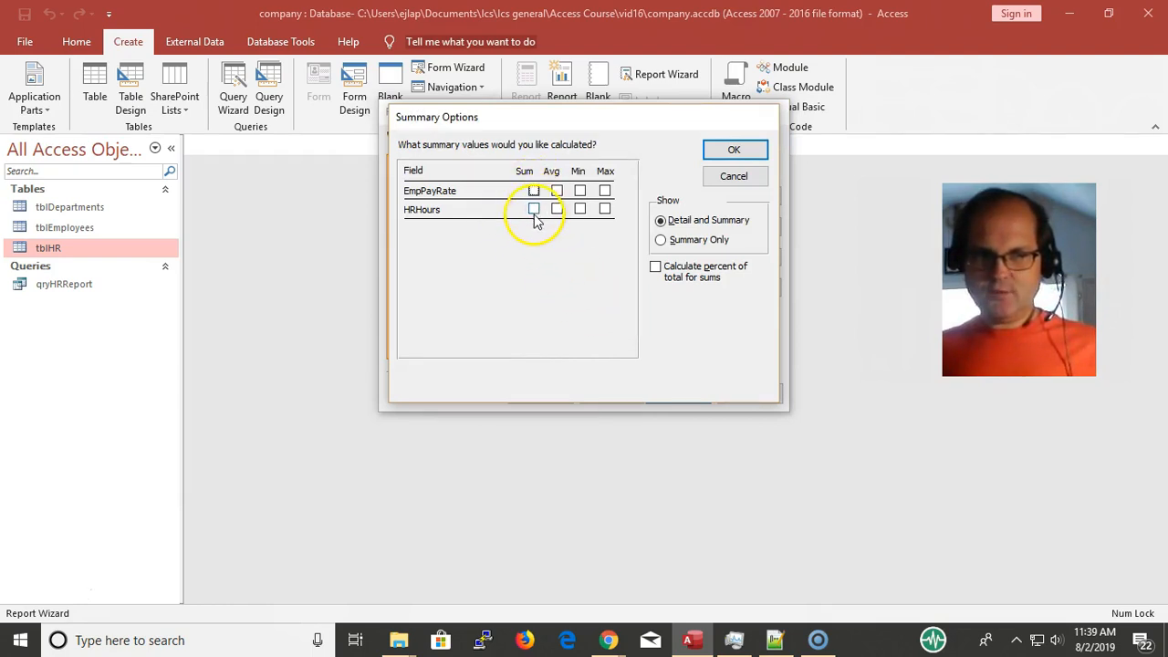
click(534, 210)
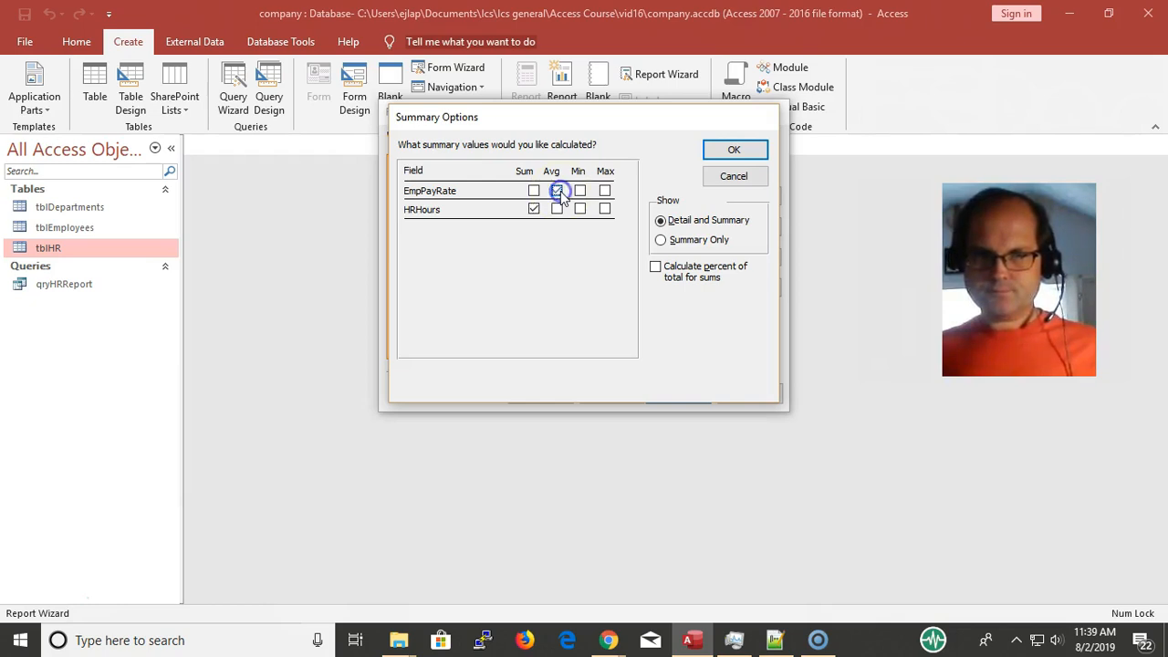
click(735, 151)
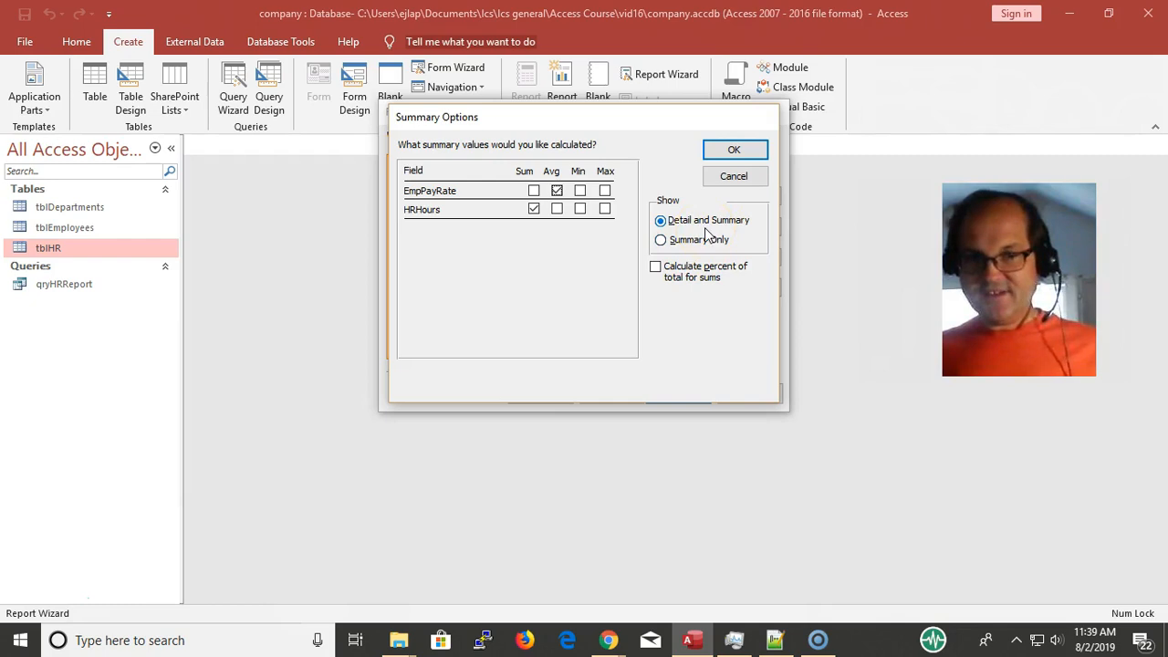
click(660, 243)
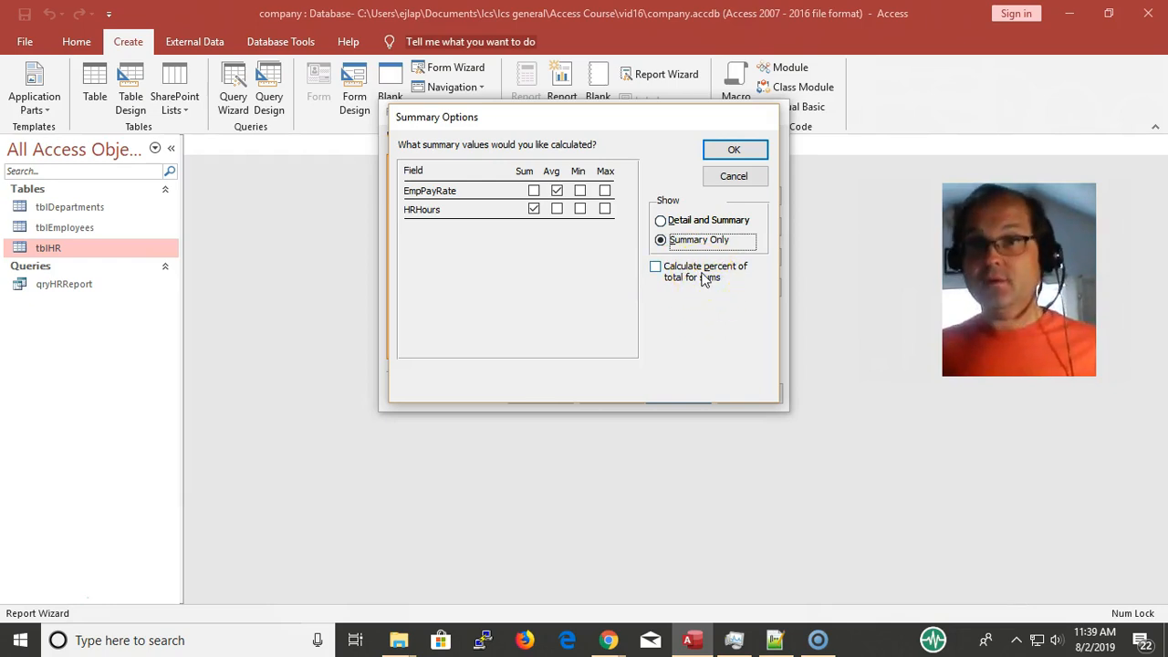
click(755, 151)
click(670, 395)
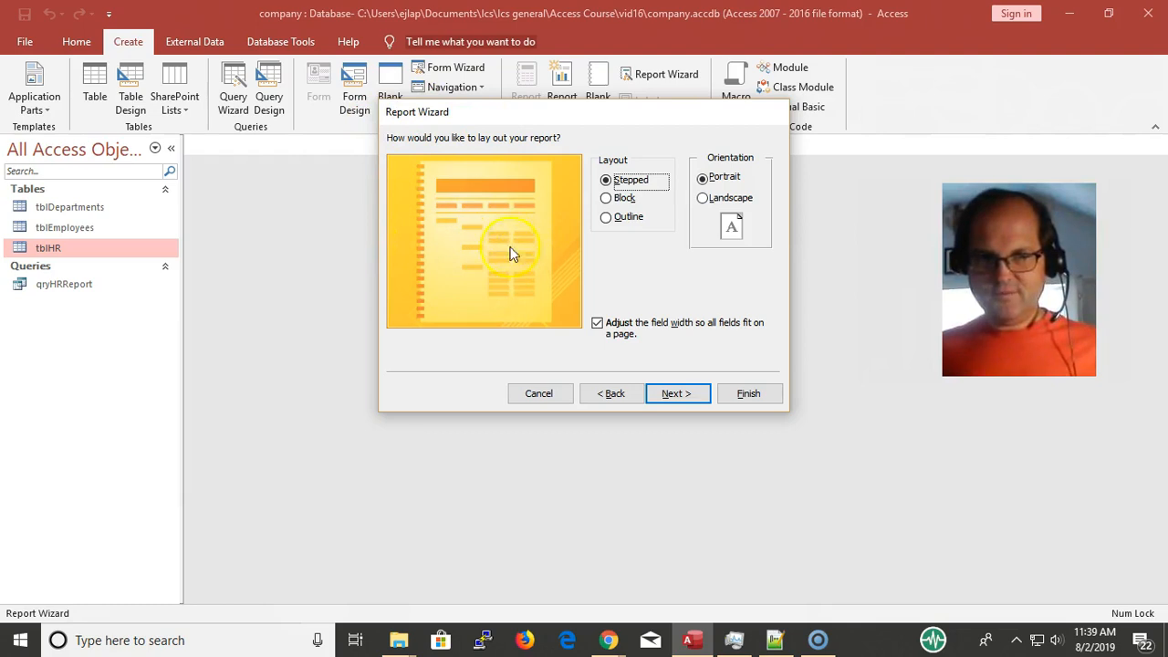
- Preview the Block and Outline report layouts and return to the Stepped layout
click(624, 199)
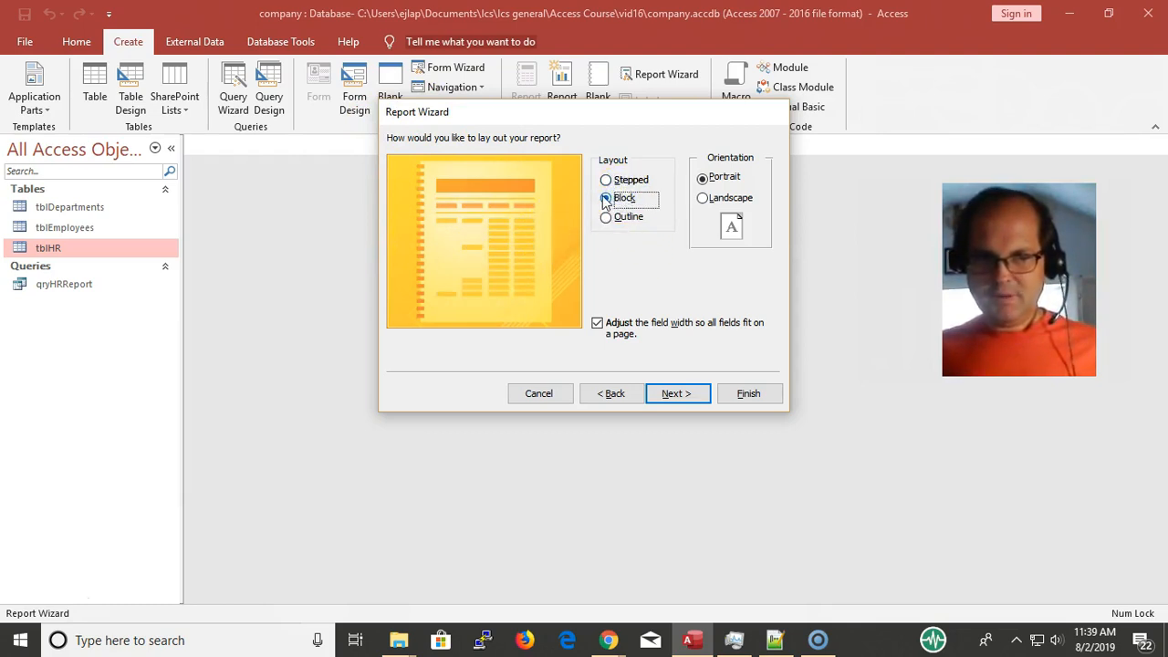
click(619, 219)
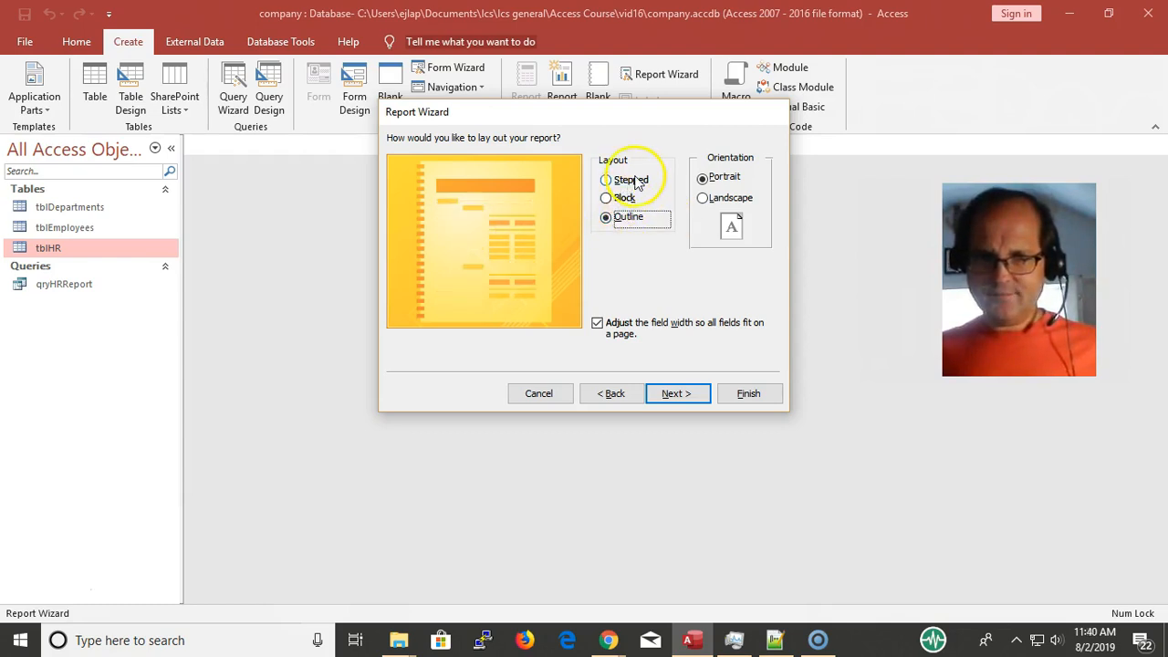
click(636, 181)
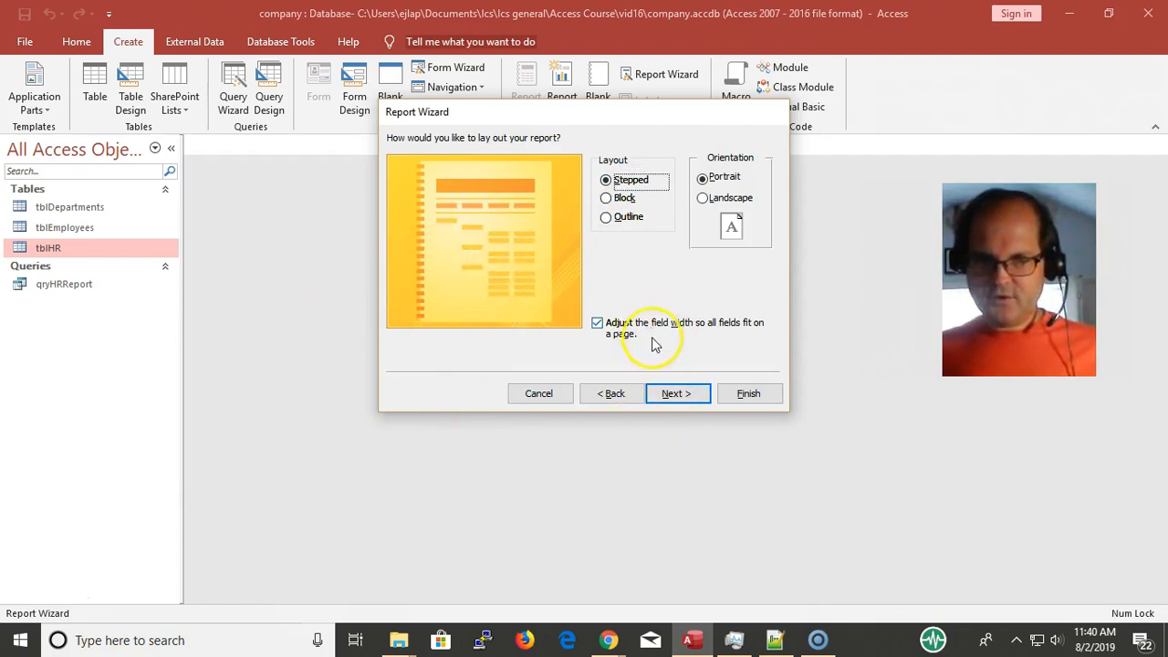
- Title the report HR Report and finish the wizard with the option to preview the report
click(676, 394)
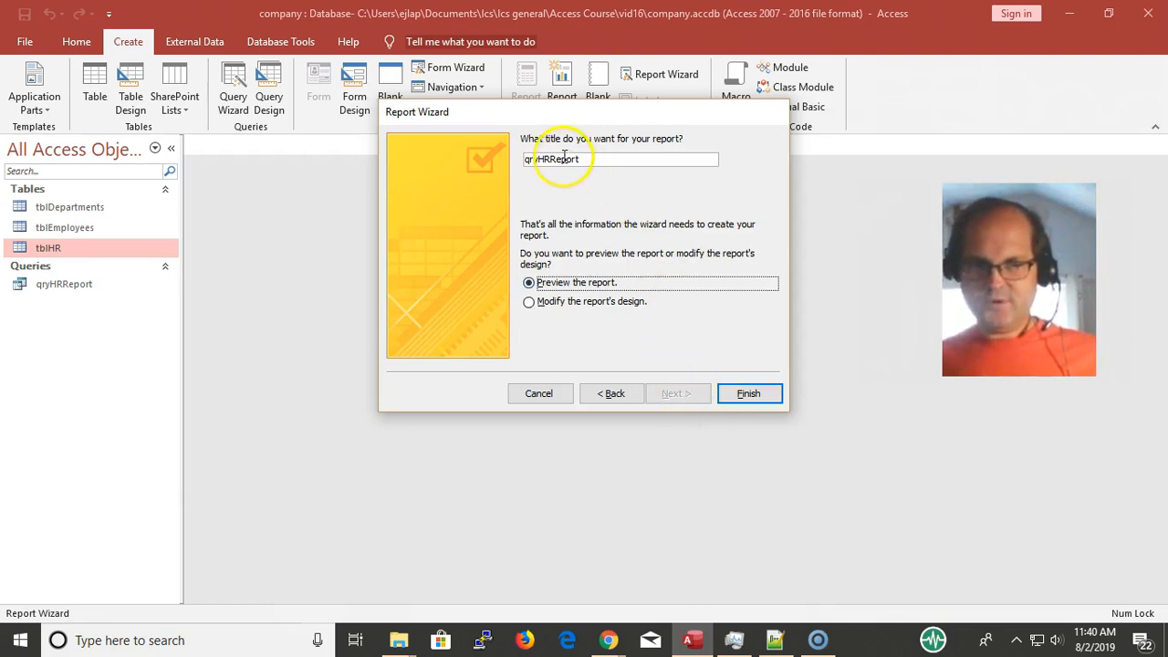
drag(539, 160, 534, 159)
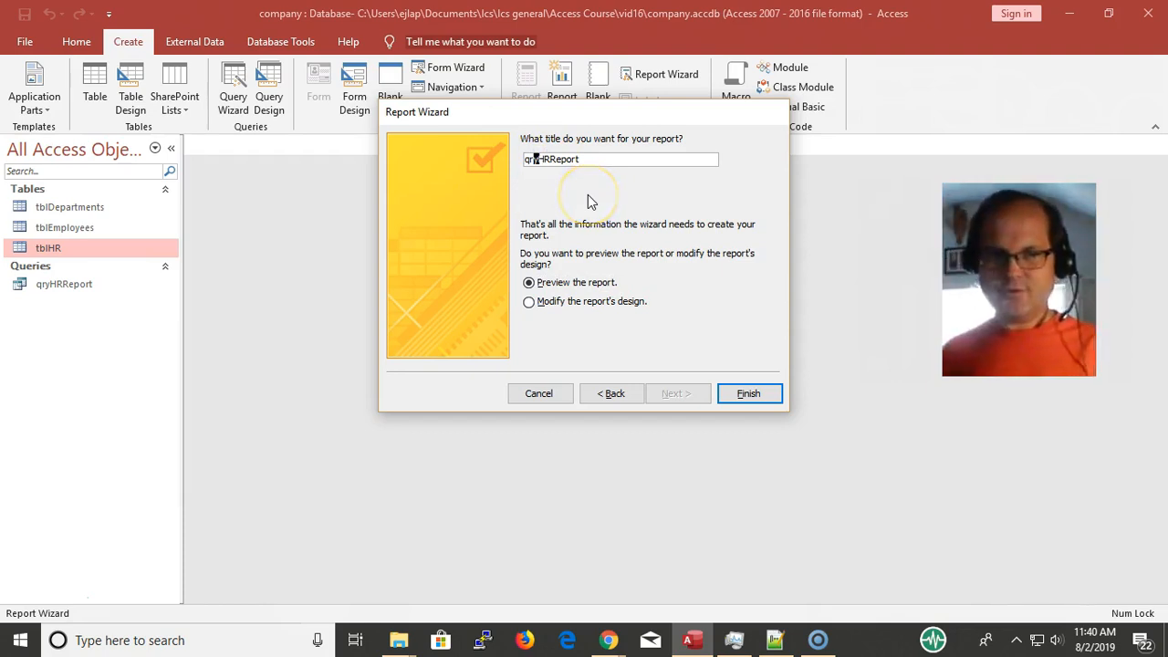
key(BackSpace)
key(BackSpace)
key(BackSpace)
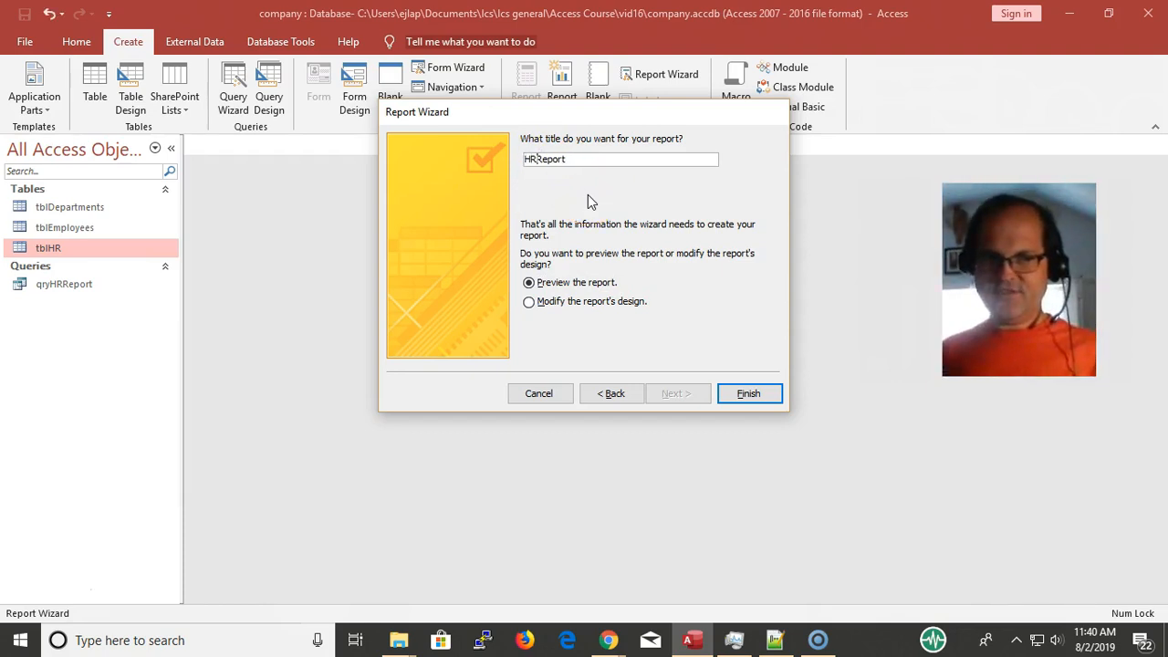
key(BackSpace)
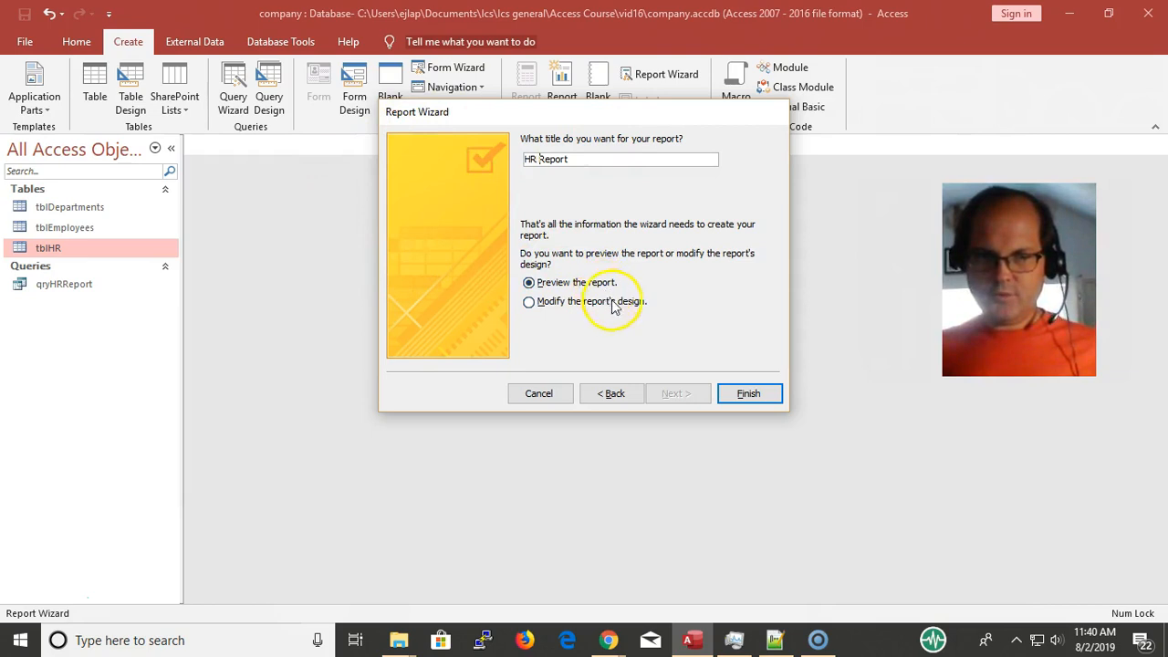
click(748, 395)
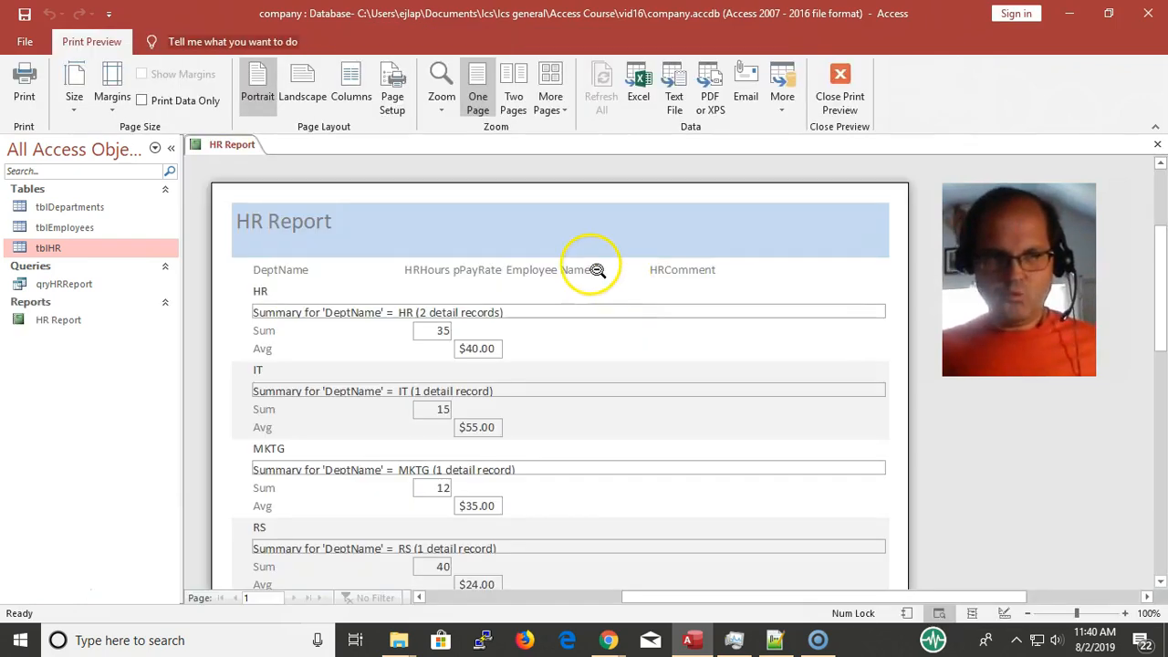
- Examine the report's department summaries, column headings and grand total in the print preview, with the navigation pane collapsed
scroll(553, 271, down, 3)
scroll(553, 278, up, 3)
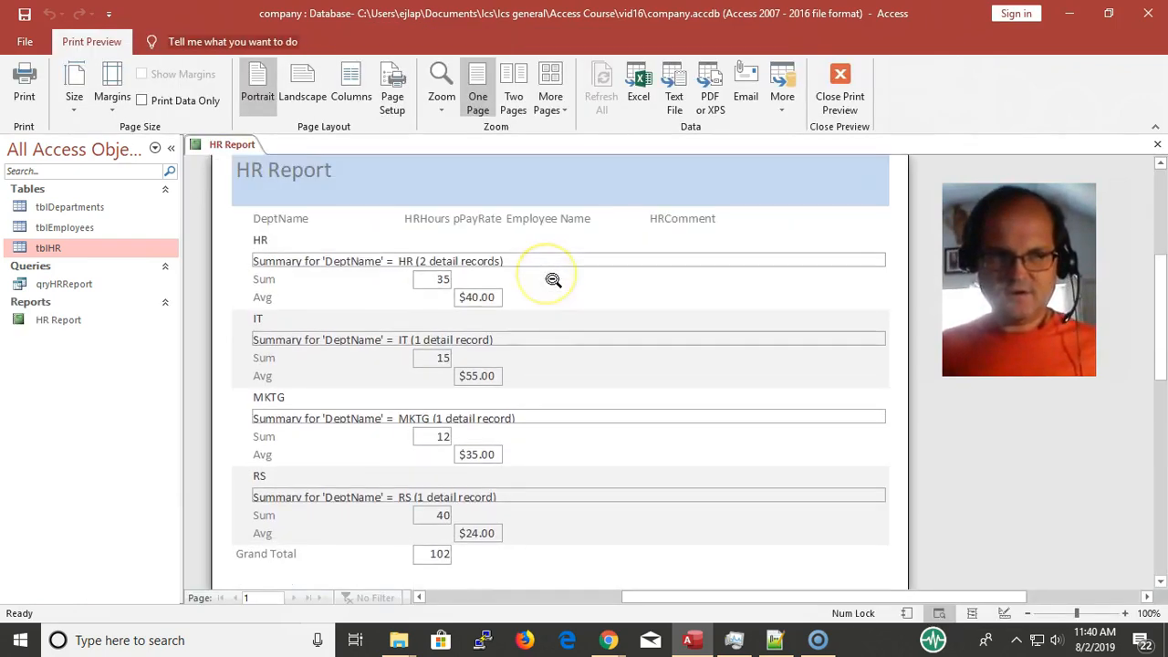
click(286, 279)
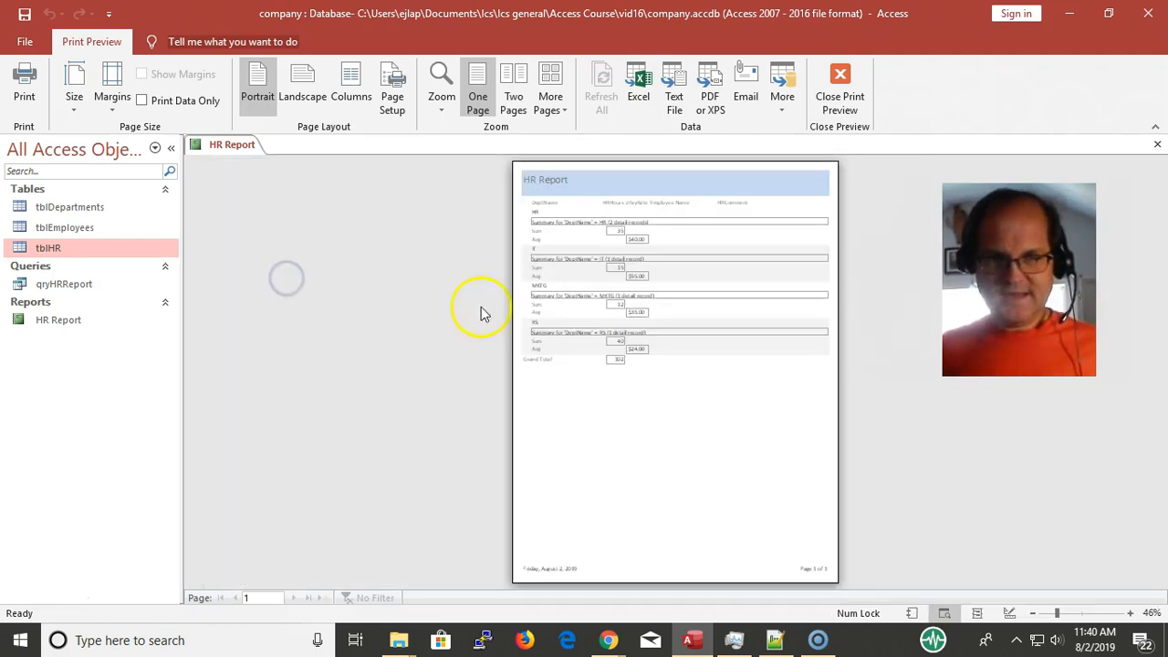
click(558, 247)
scroll(516, 209, up, 2)
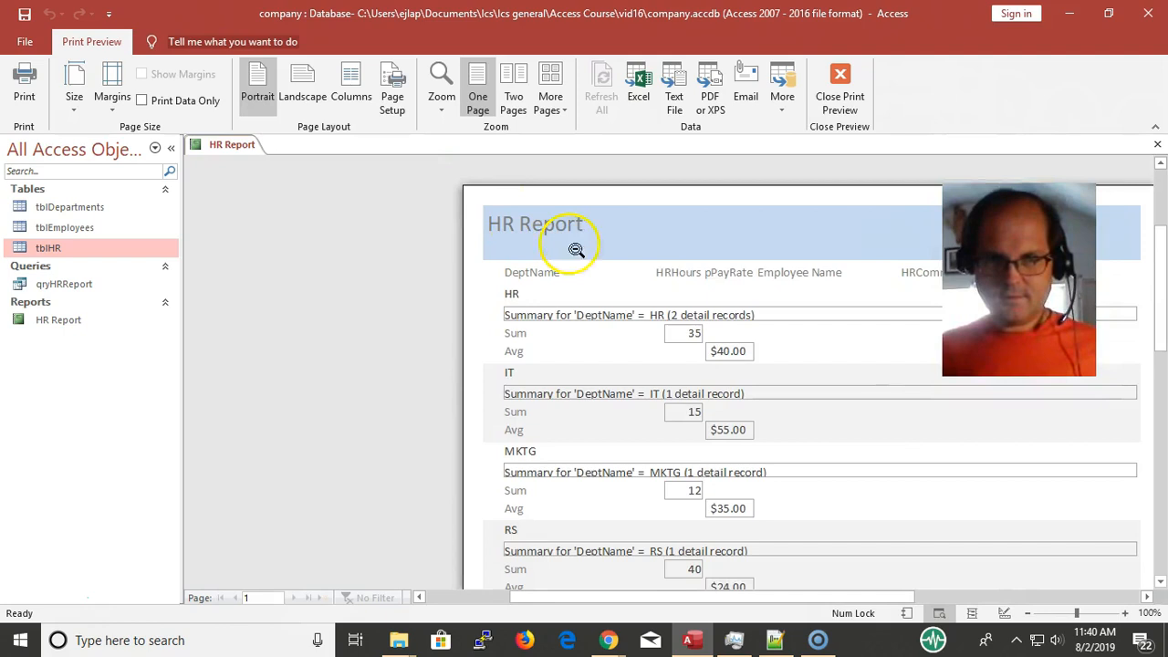
click(577, 263)
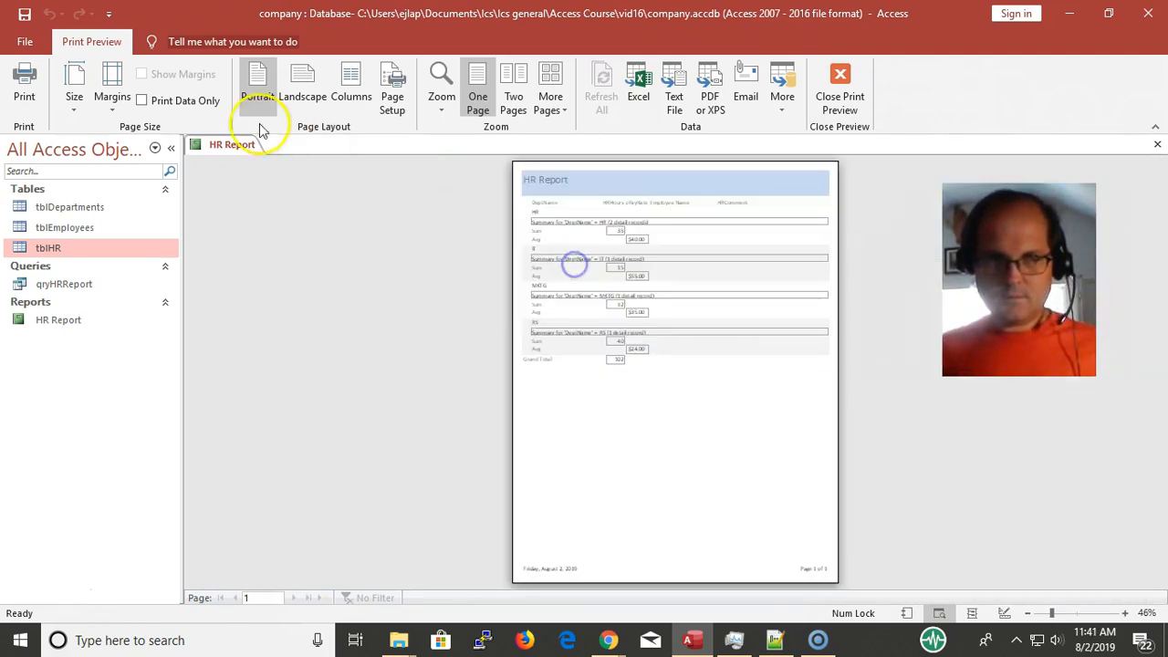
click(171, 146)
click(557, 276)
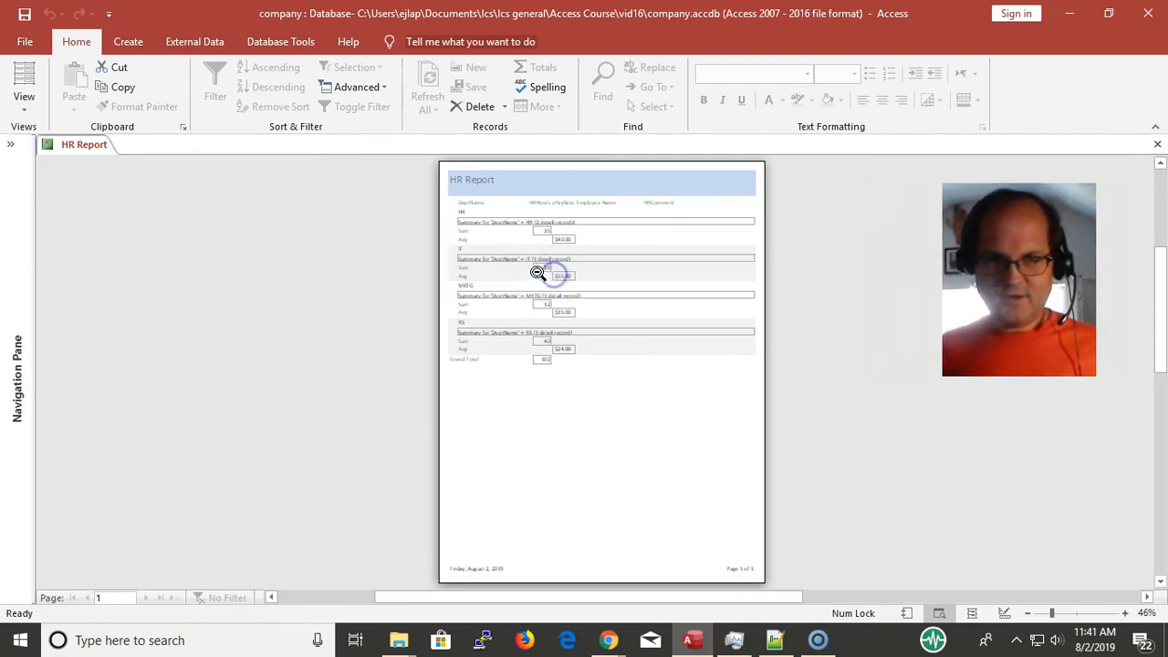
click(567, 274)
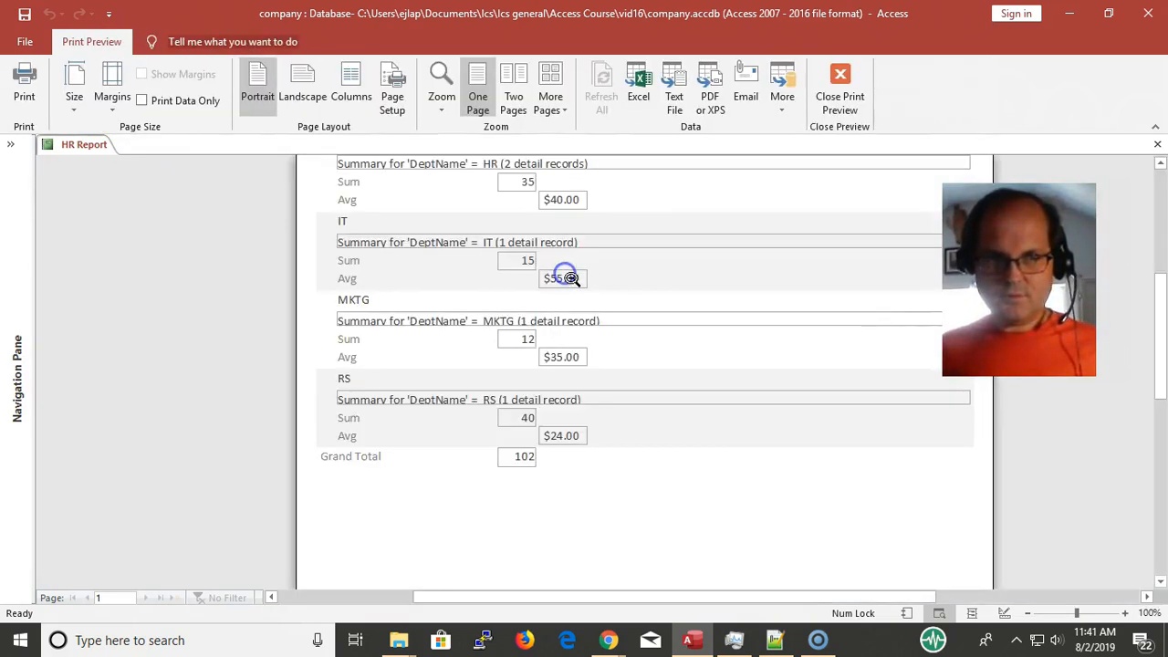
scroll(511, 276, up, 5)
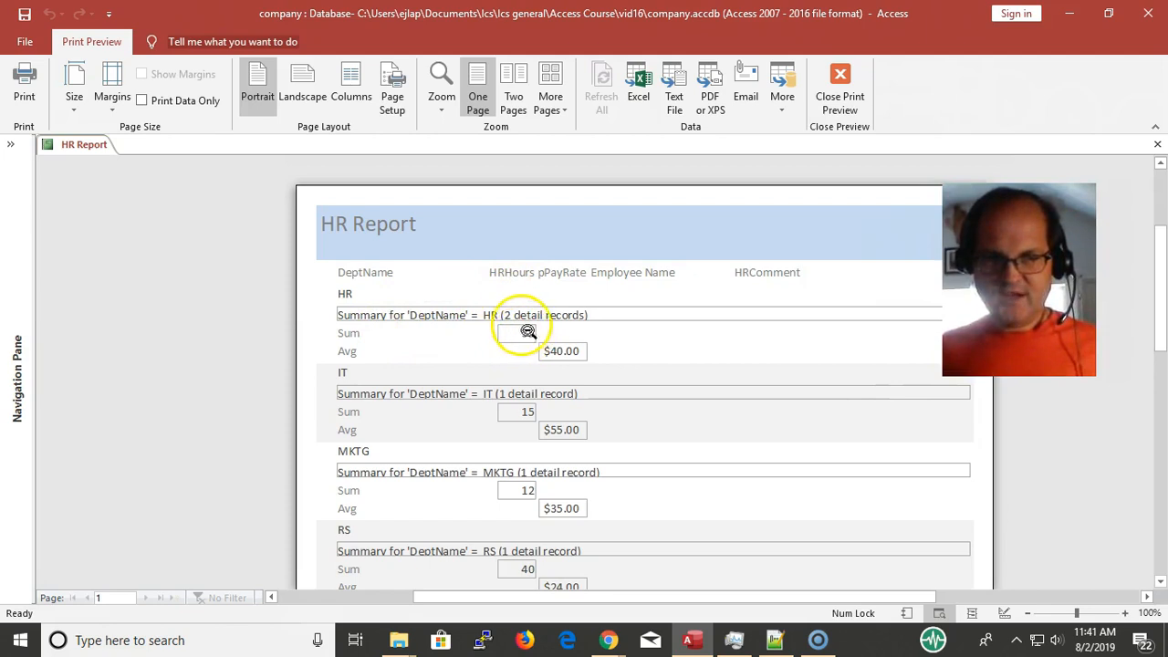
scroll(538, 345, down, 2)
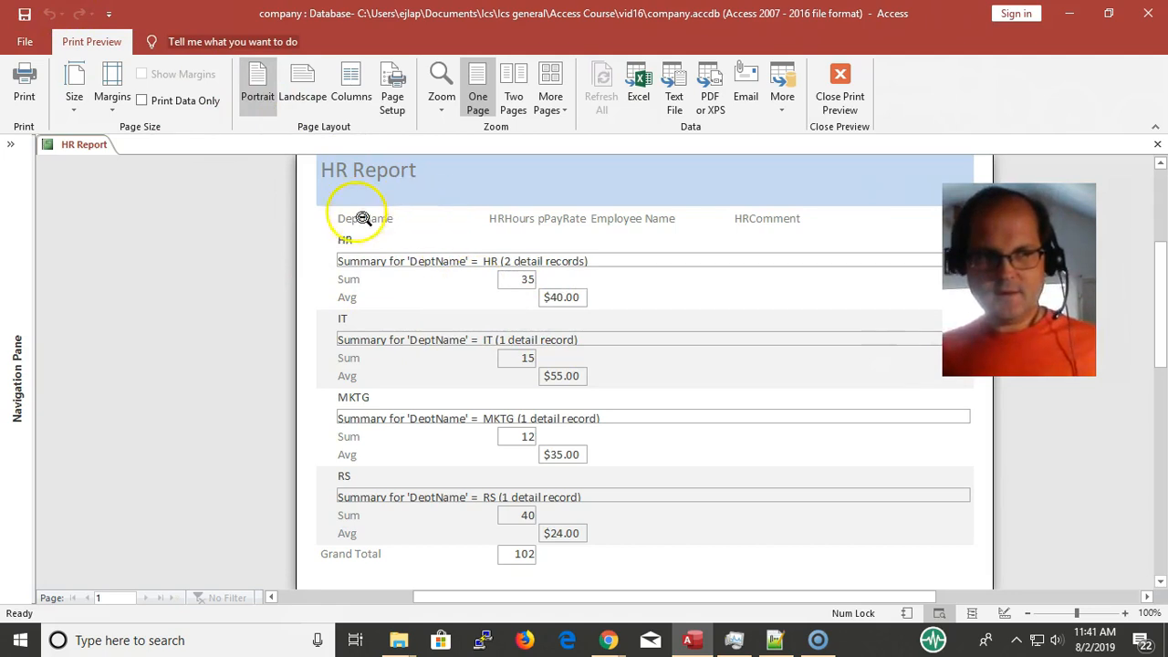
scroll(324, 199, up, 3)
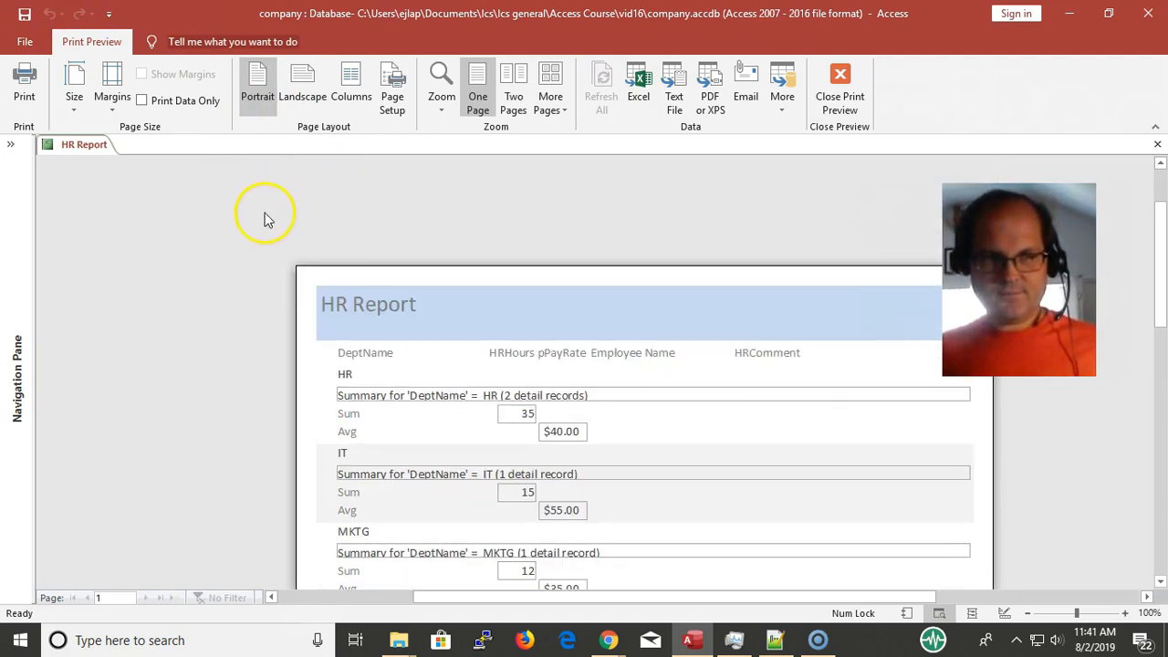
scroll(206, 239, down, 1)
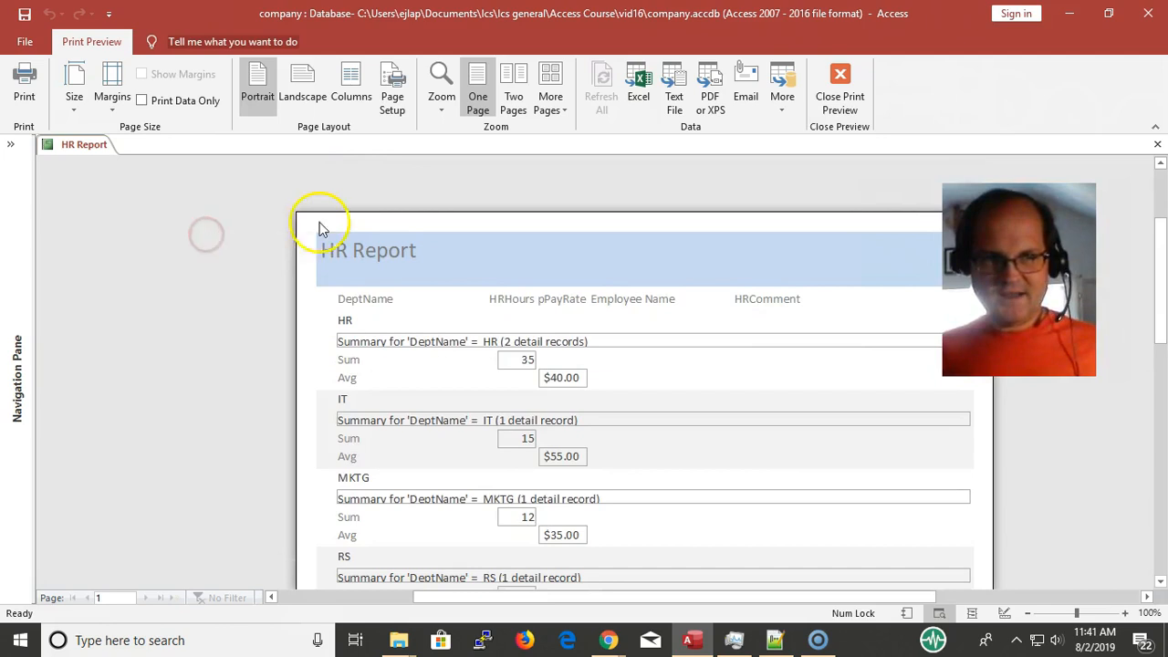
- Set the Detail section's Visible property to Yes in Design View and return to the print preview
right_click(207, 236)
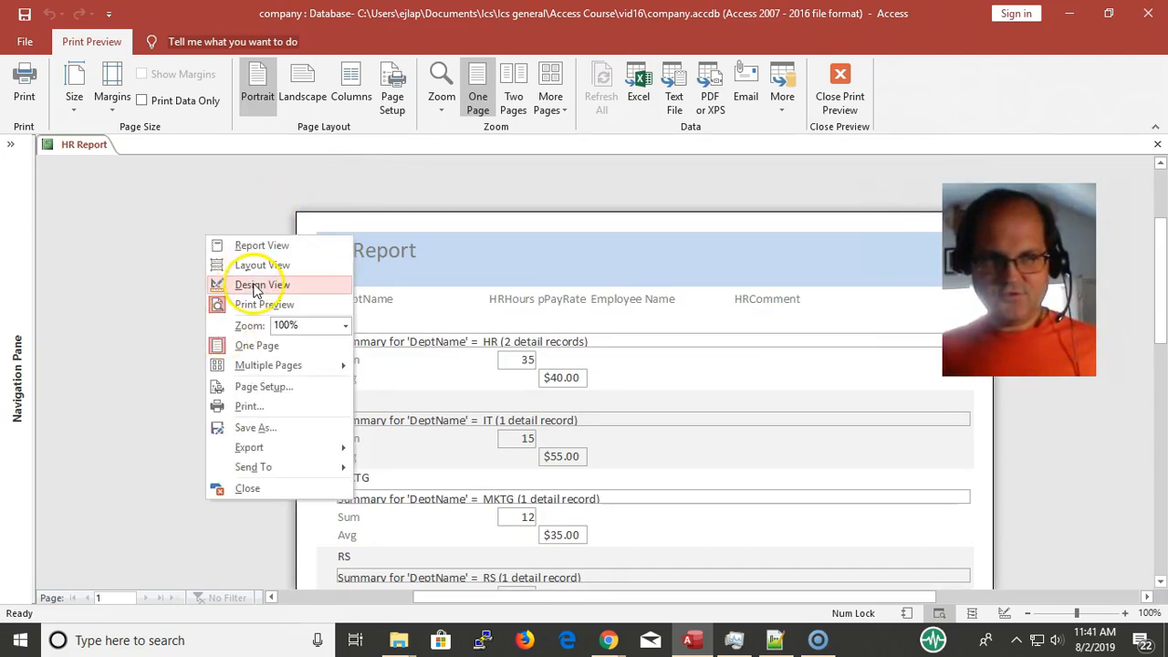
click(255, 287)
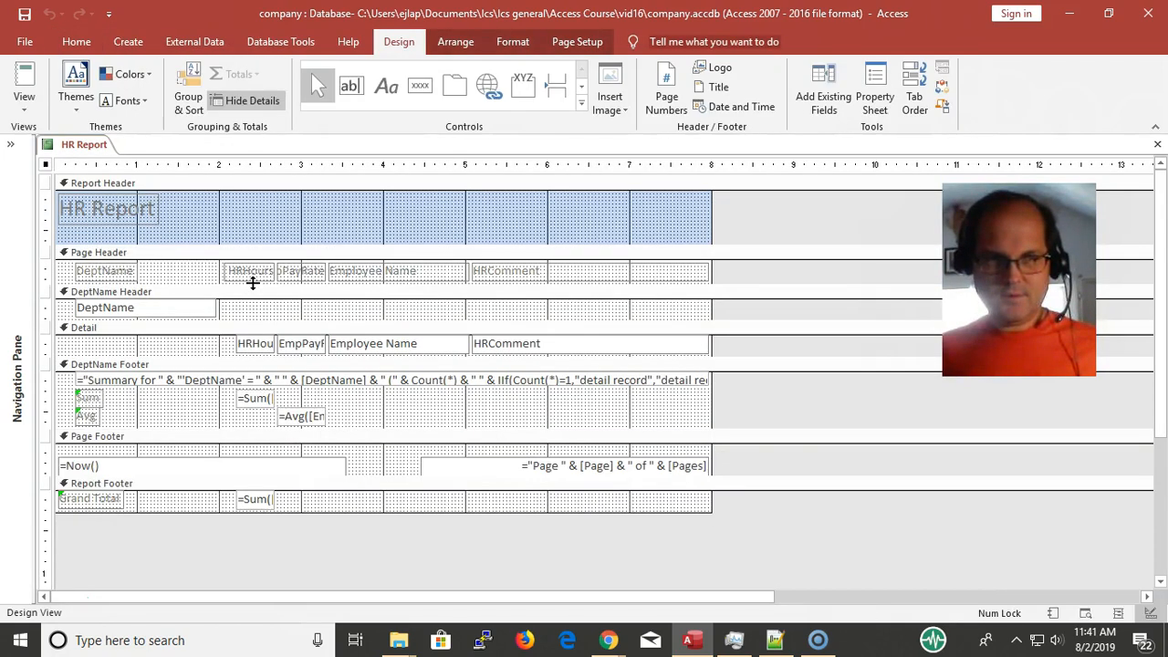
click(123, 330)
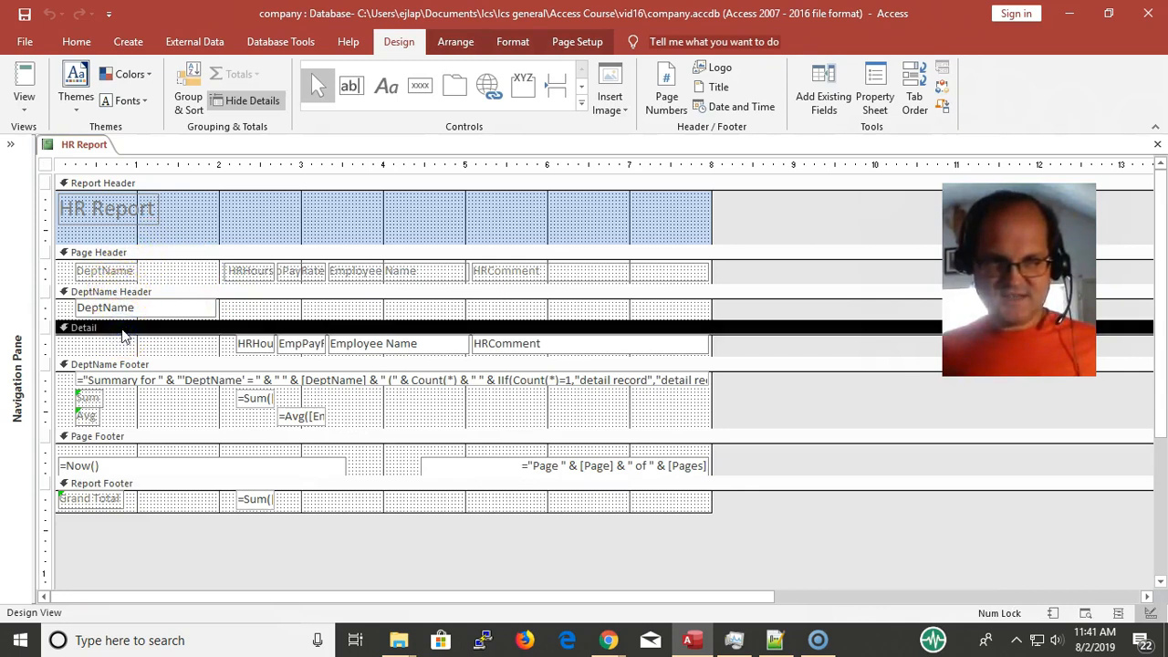
right_click(119, 340)
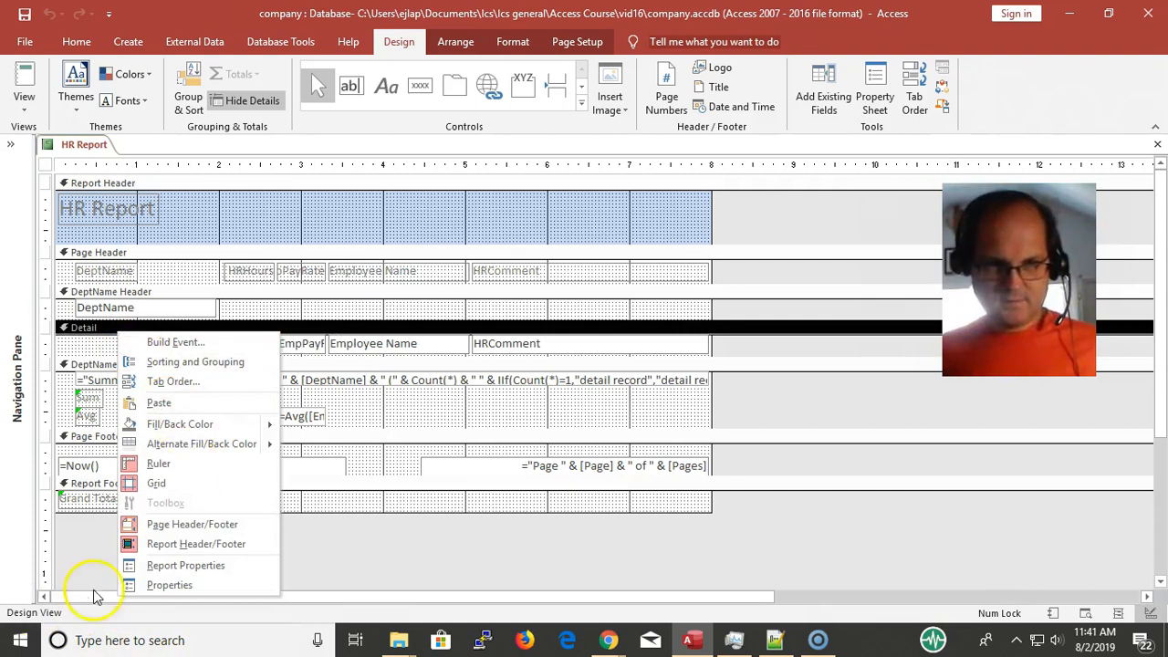
click(195, 588)
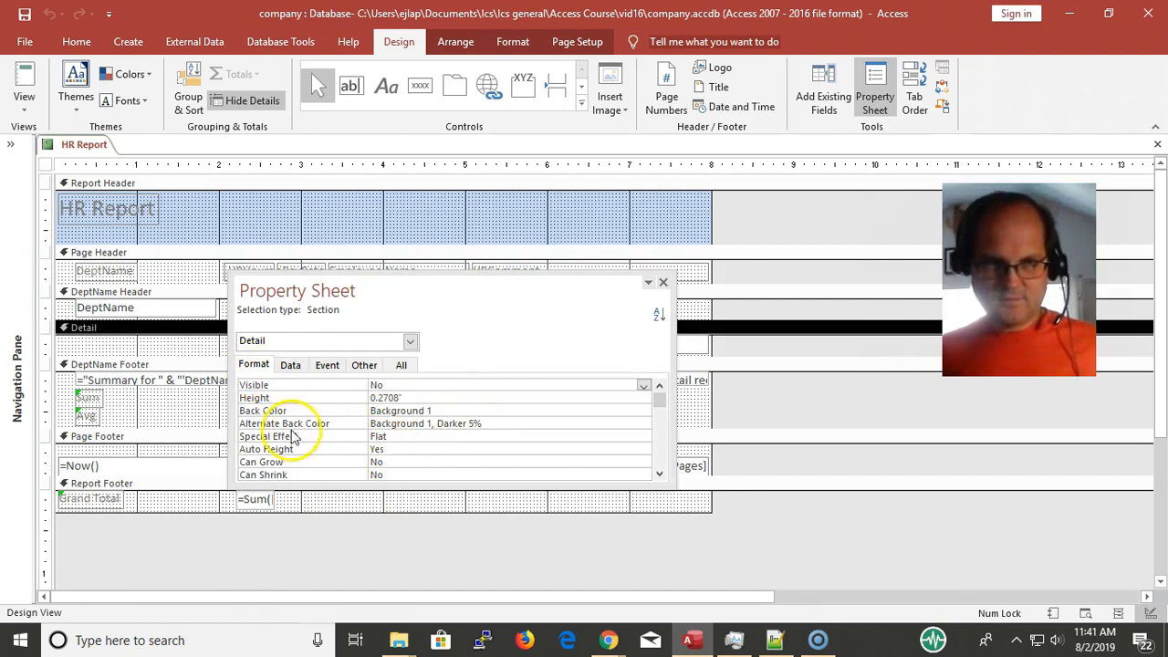
double_click(450, 387)
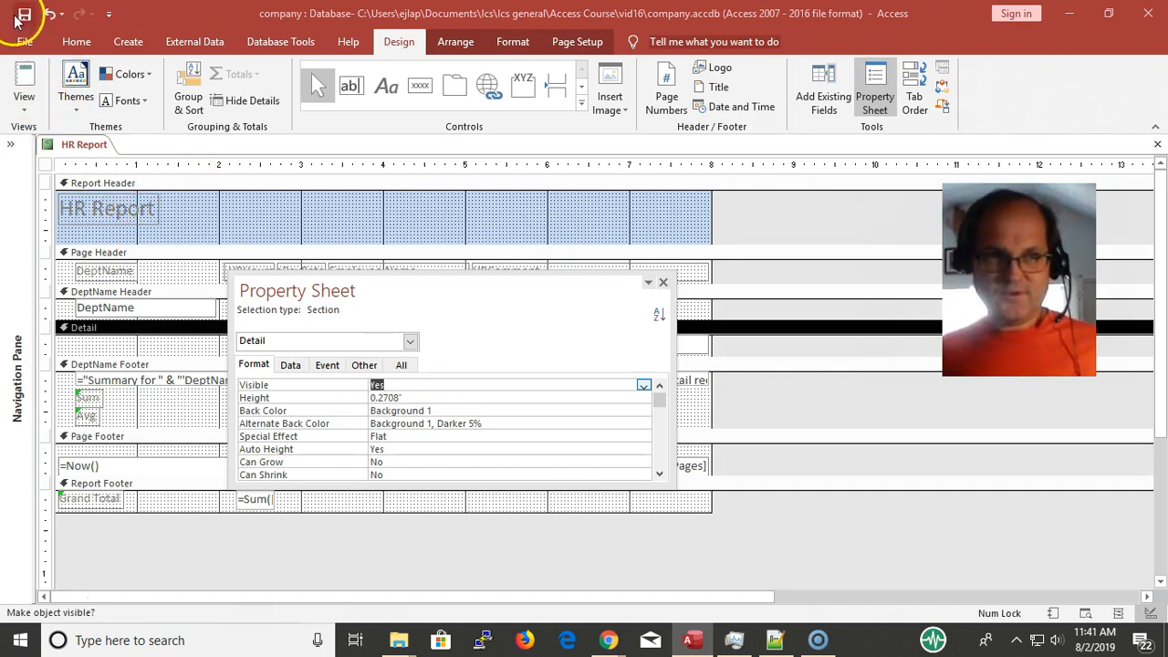
click(24, 102)
click(41, 178)
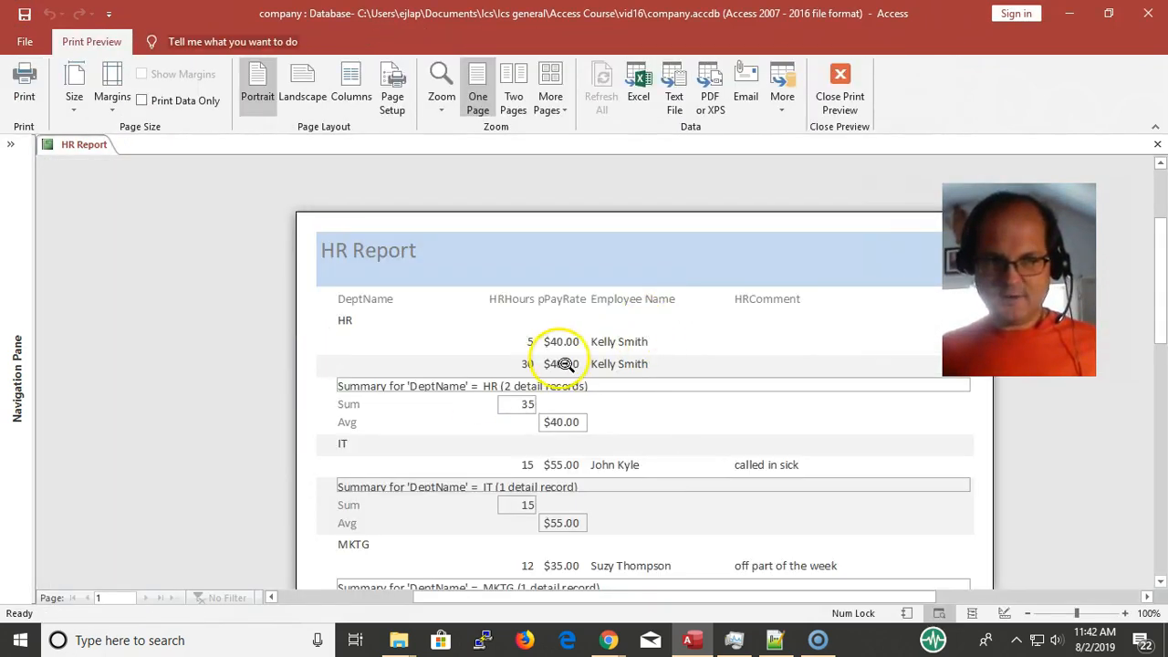
- Examine the employee detail rows, the hours sums and pay rate averages per department, and the grand total
scroll(562, 361, down, 2)
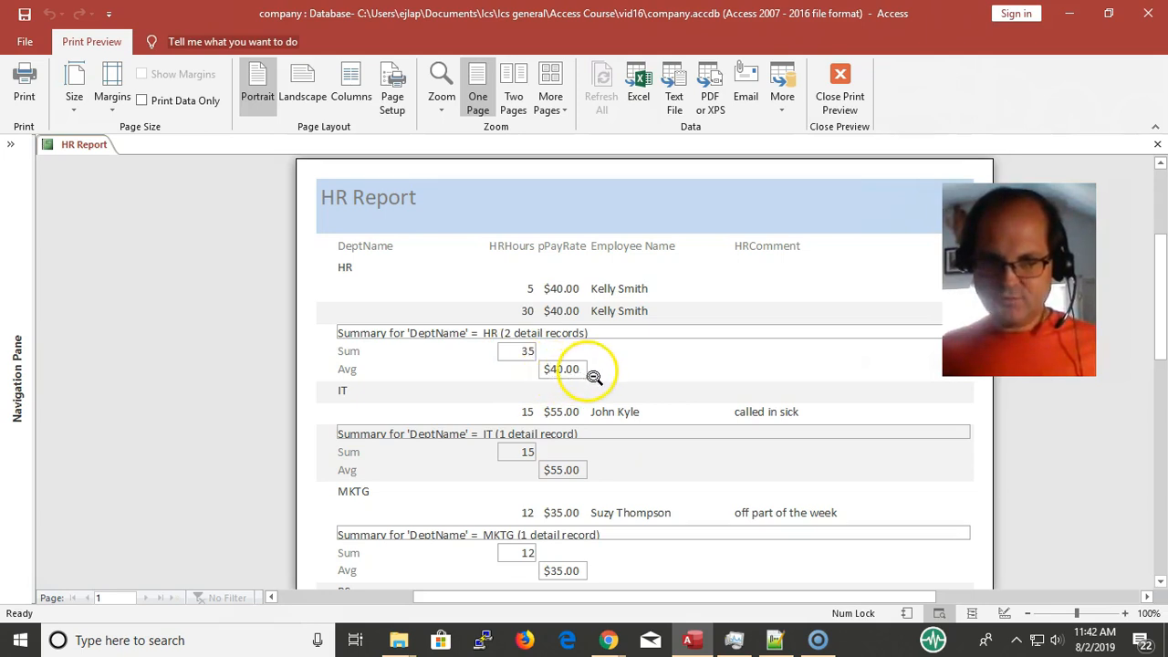
scroll(594, 376, down, 3)
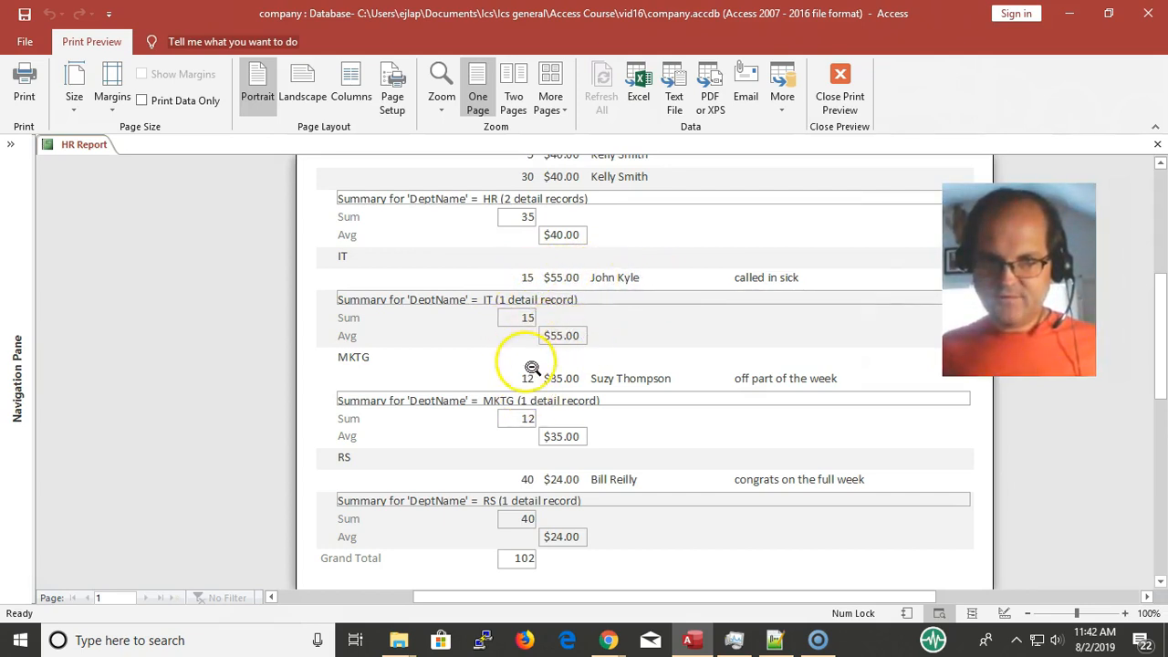
scroll(532, 367, down, 1)
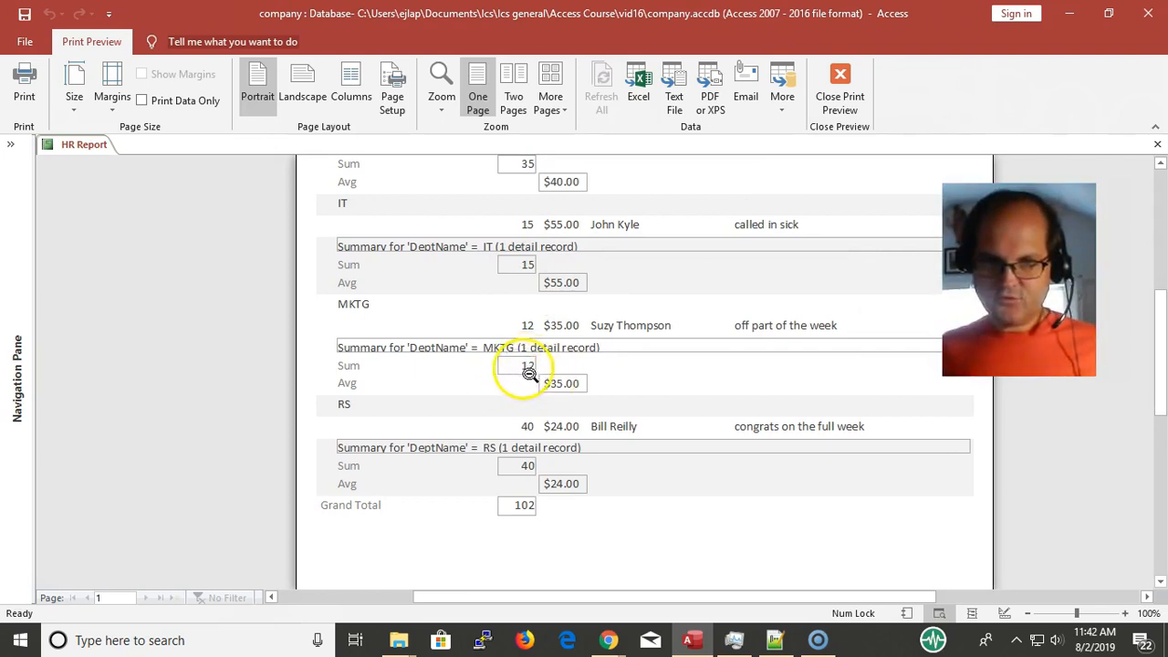
scroll(552, 409, down, 2)
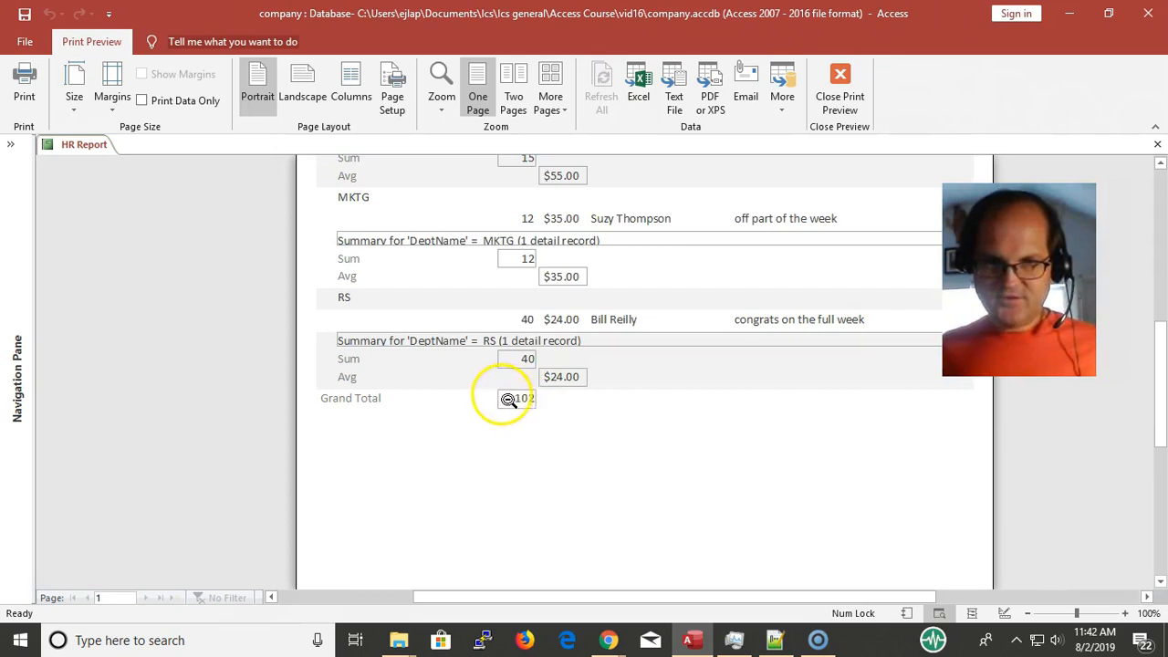
scroll(510, 399, up, 4)
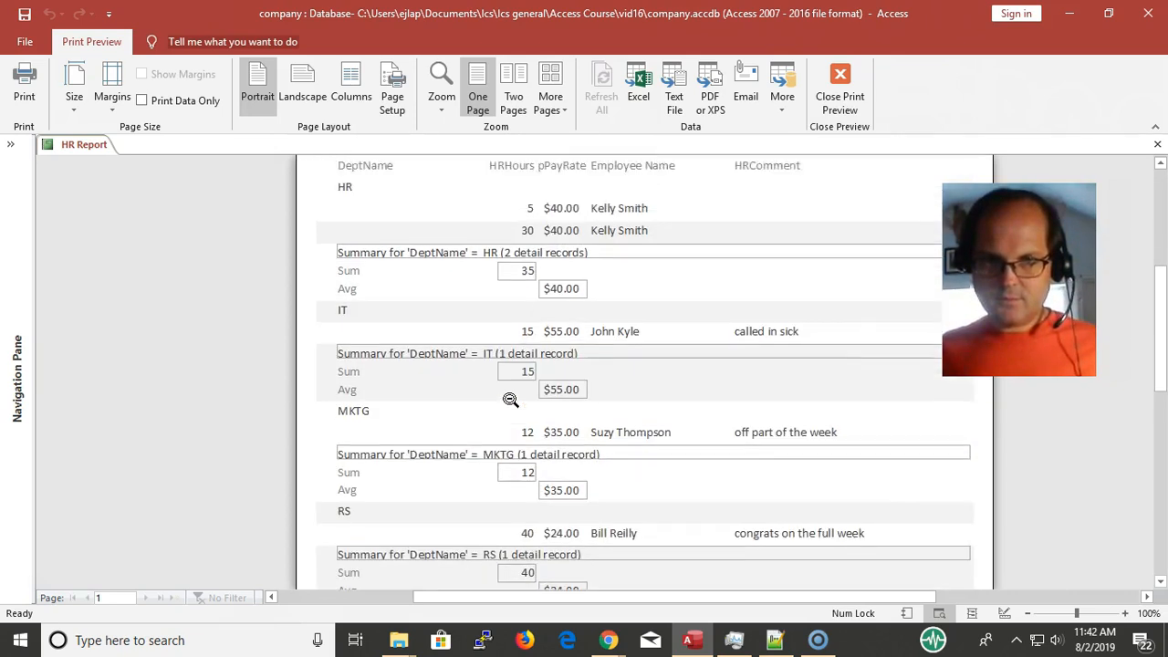
scroll(510, 400, down, 1)
scroll(510, 398, down, 2)
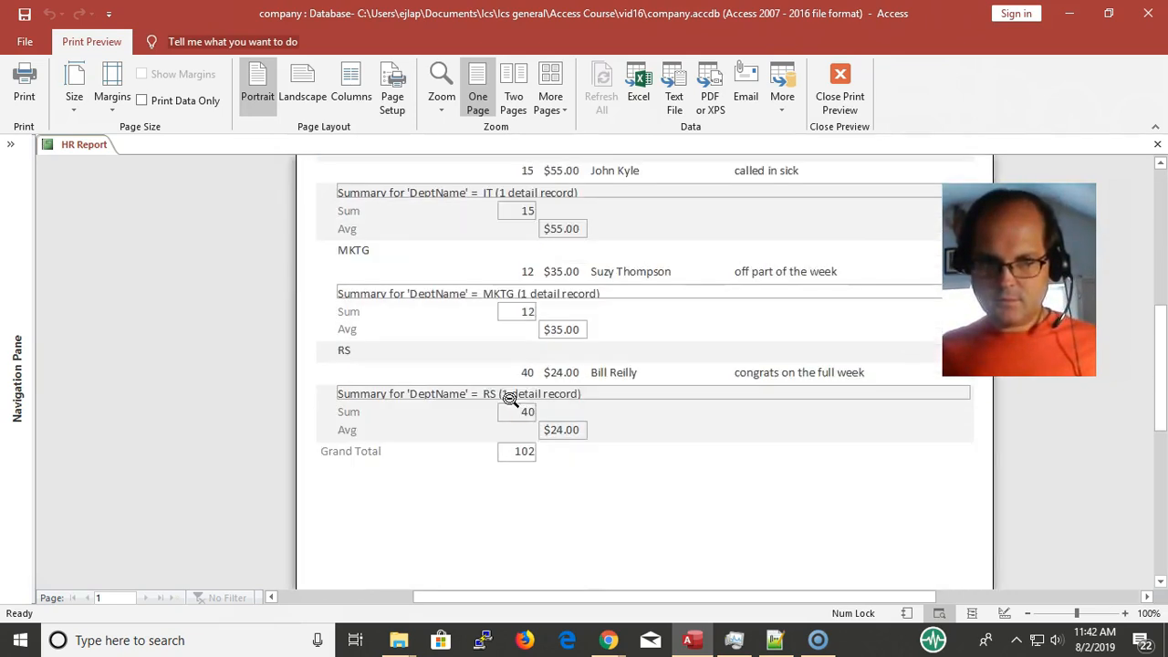
click(536, 348)
- Close the print preview and the HR Report, and expand the navigation pane
click(839, 87)
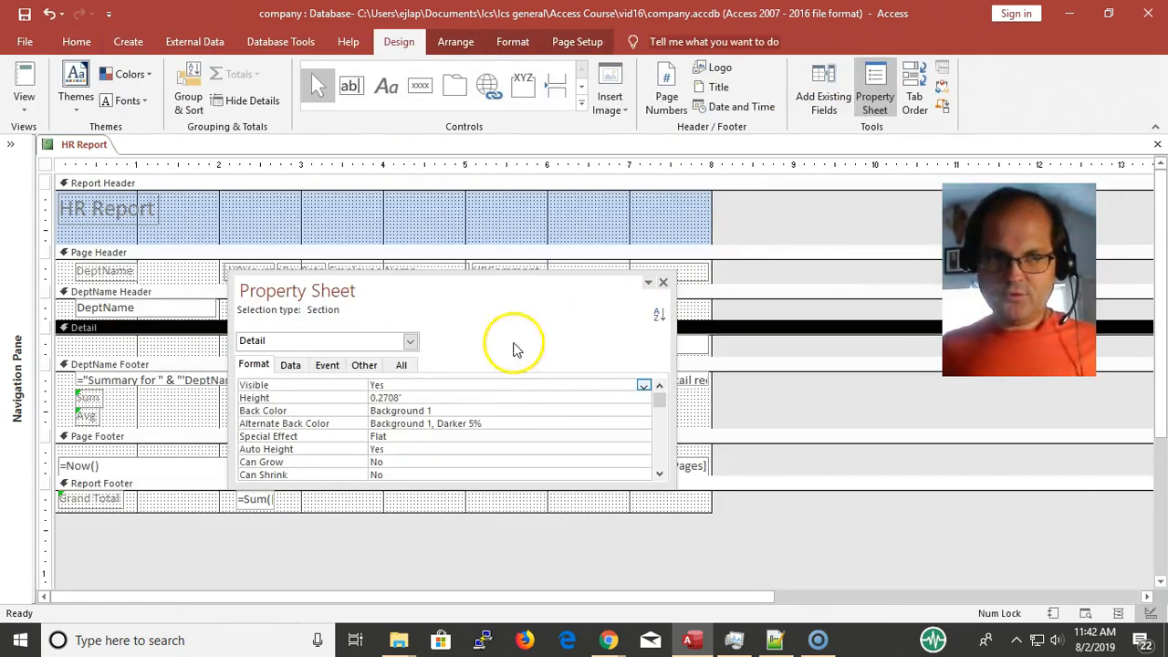
click(1156, 144)
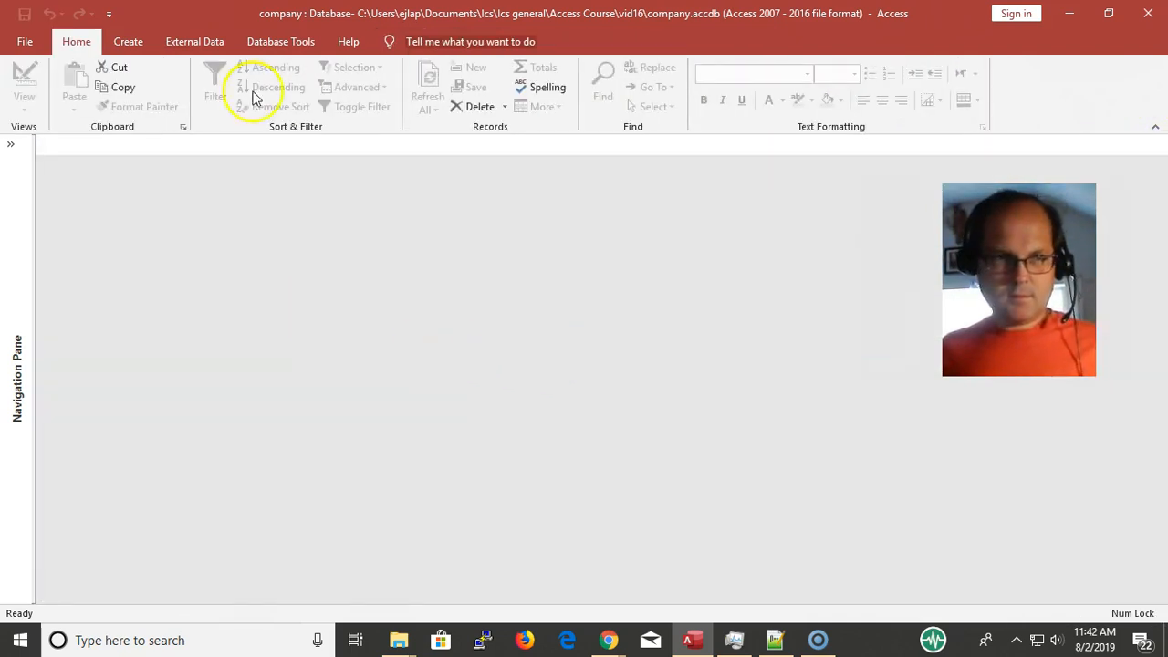
click(9, 144)
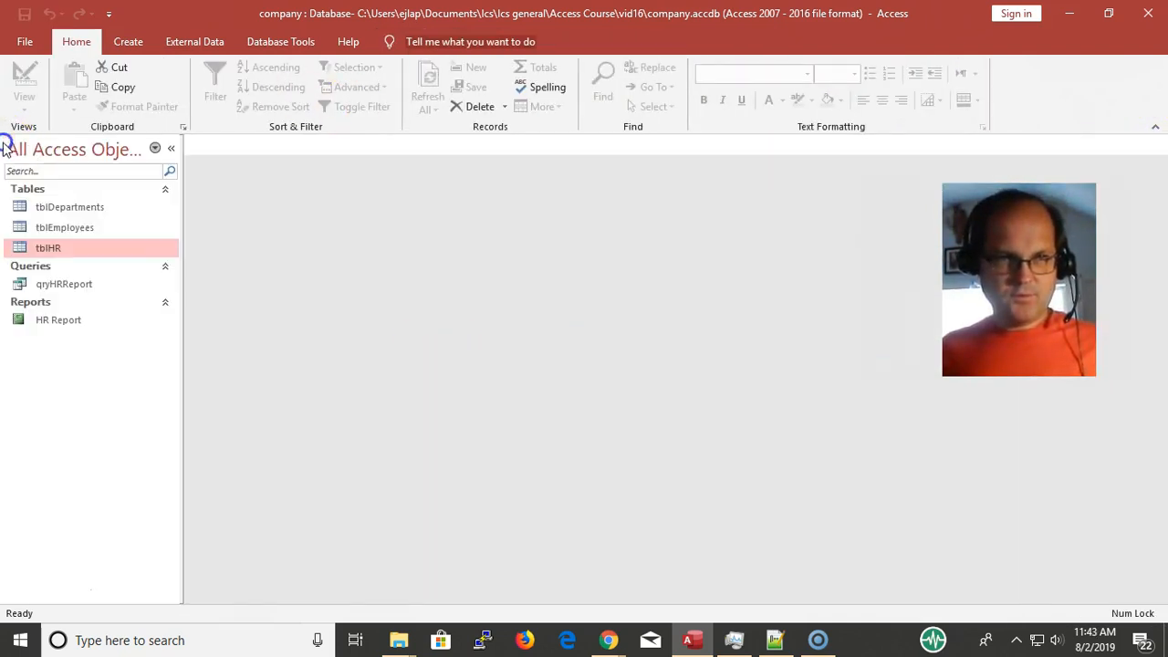
- Open HR Report in Report View to review its rows and summaries, and close and reopen it
double_click(66, 323)
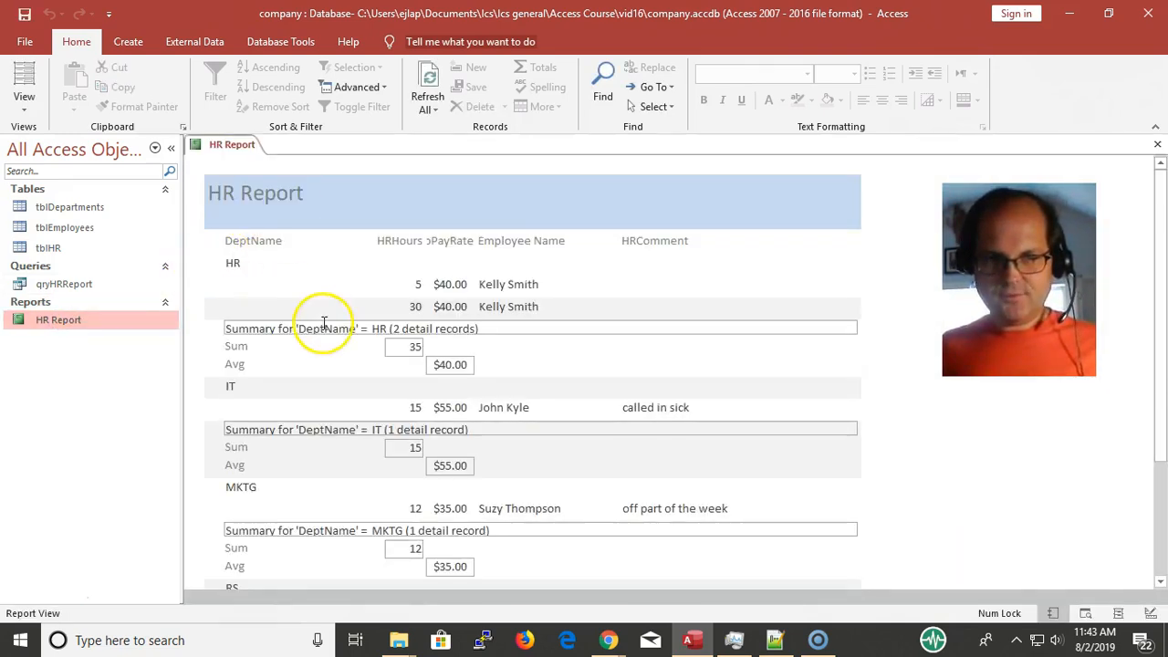
scroll(313, 313, down, 3)
scroll(313, 334, up, 3)
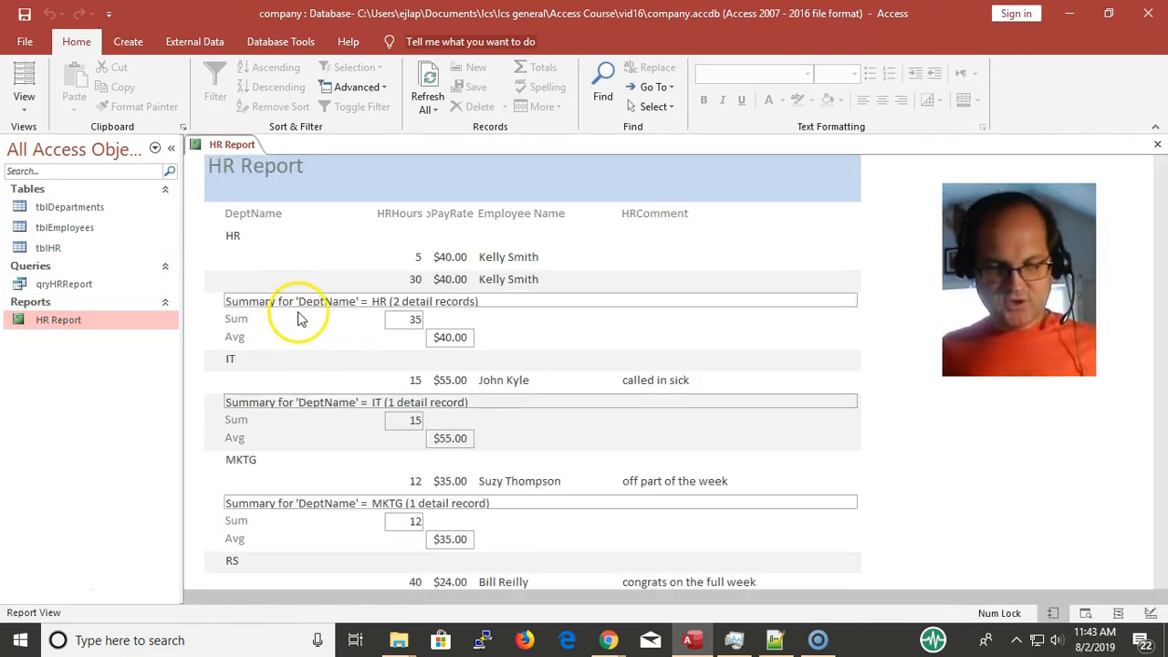
key(ctrl+w)
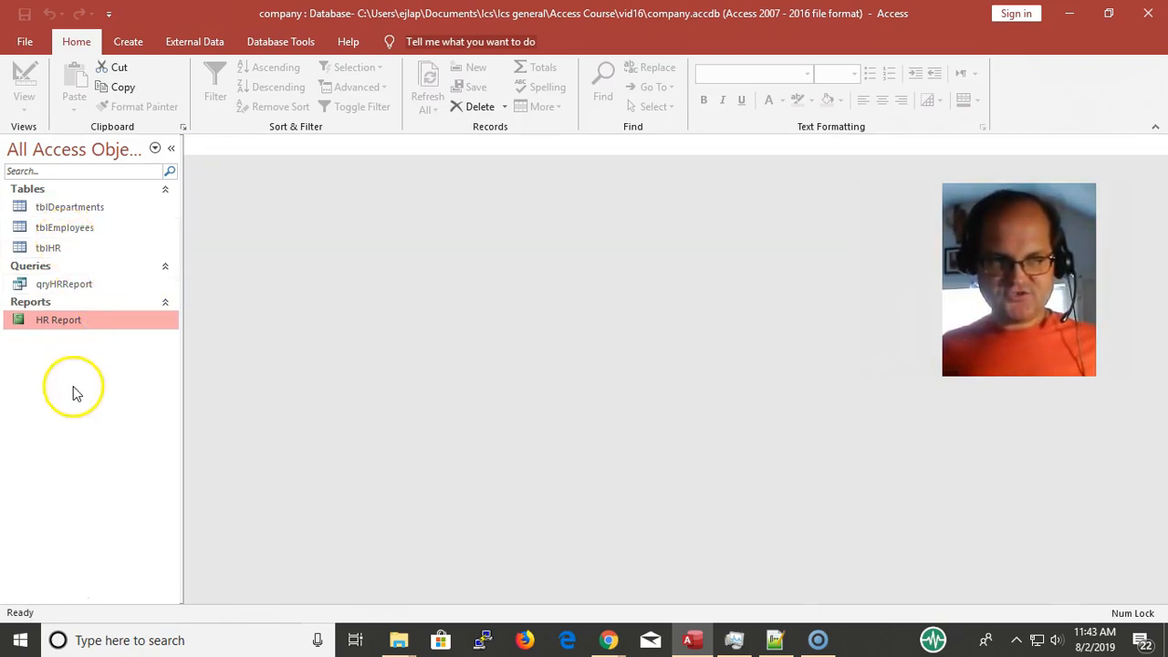
click(82, 323)
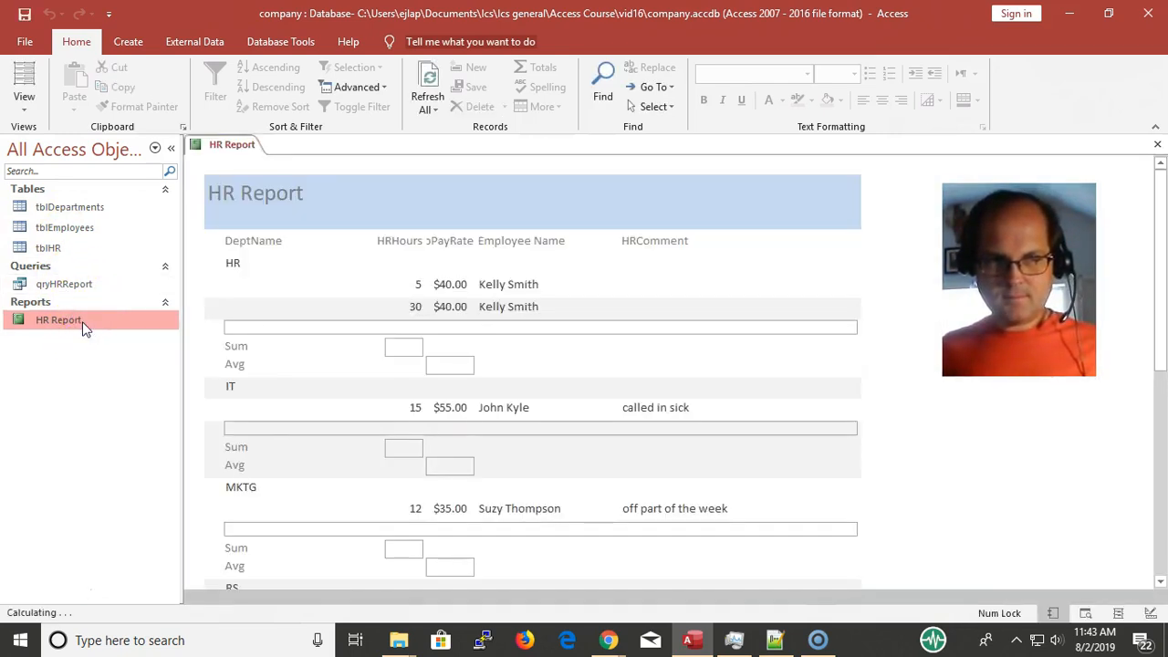
- Review the employee rows, department sums and averages, and grand total throughout the open HR Report, and close it
scroll(519, 515, down, 3)
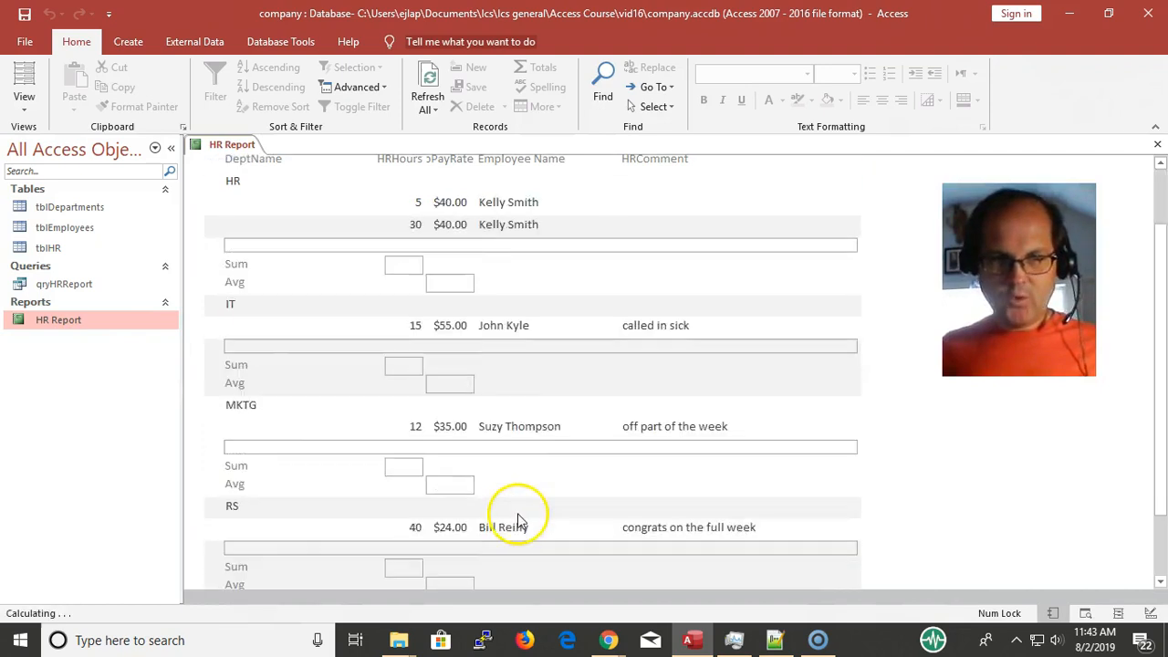
scroll(456, 493, up, 3)
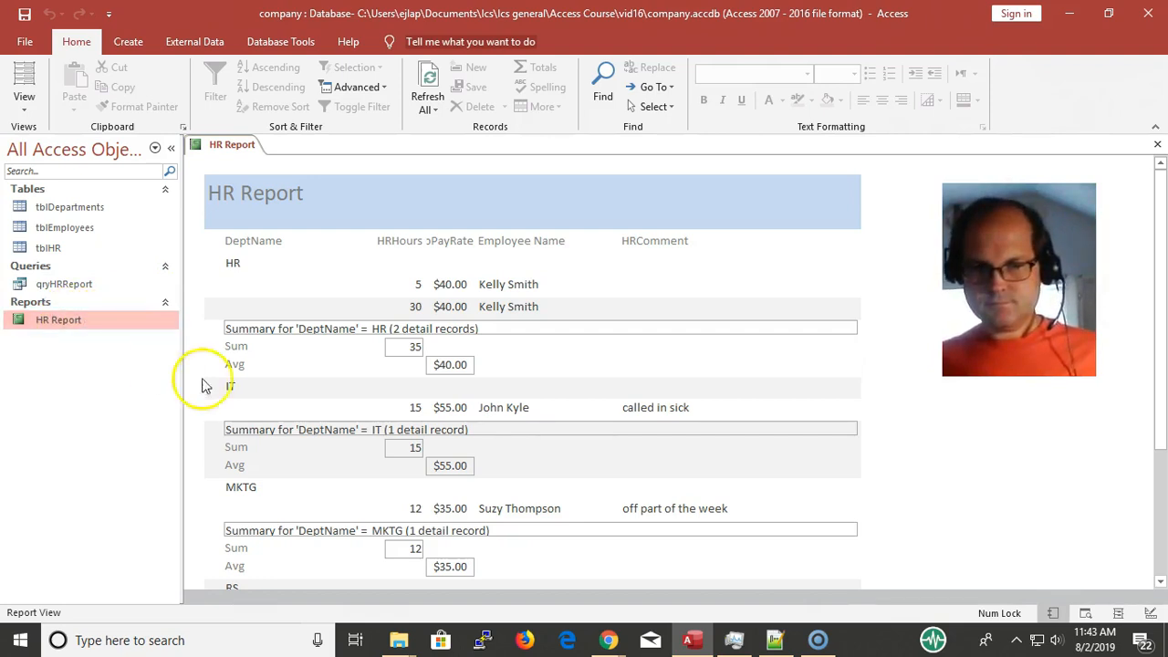
scroll(352, 332, down, 2)
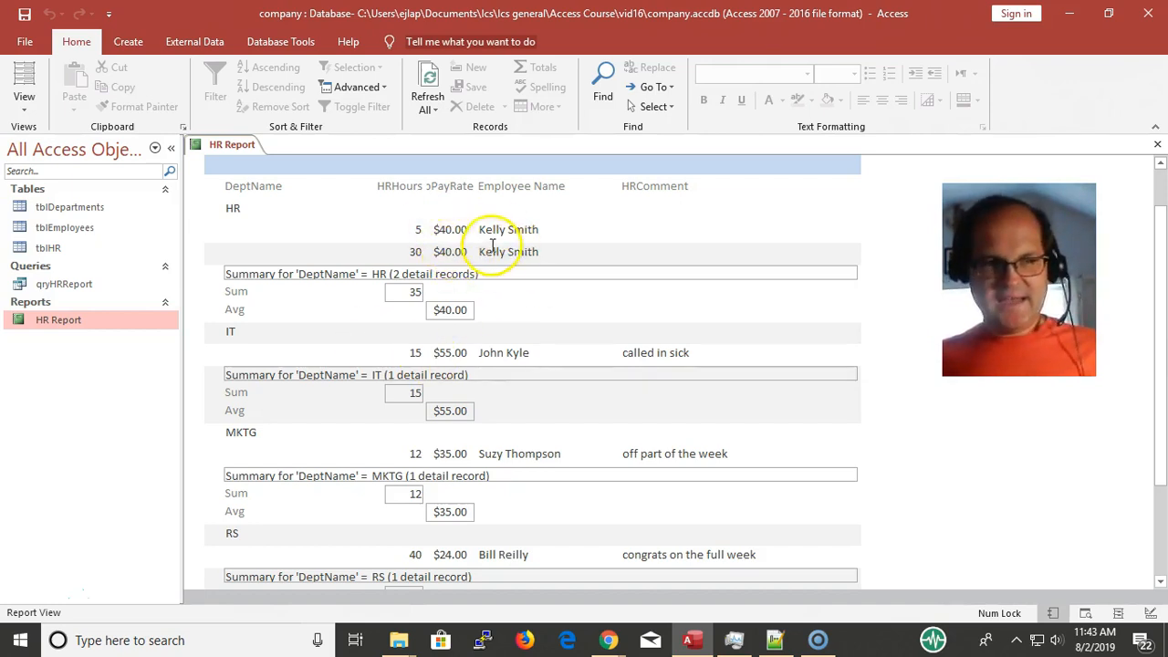
scroll(438, 239, up, 2)
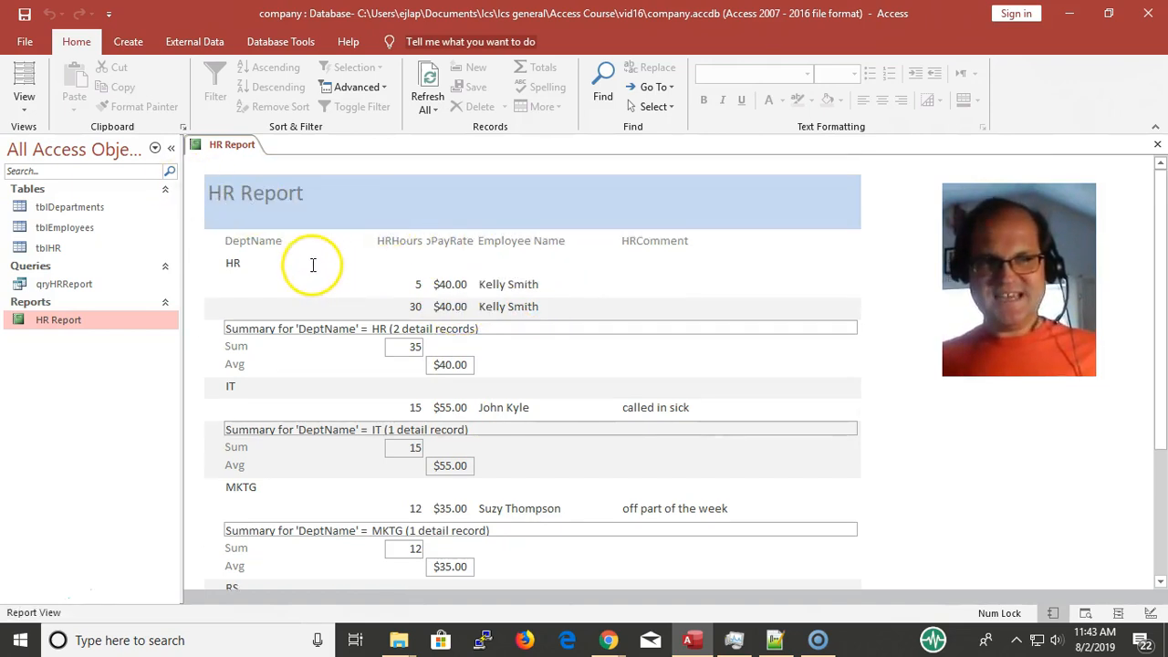
scroll(326, 272, down, 4)
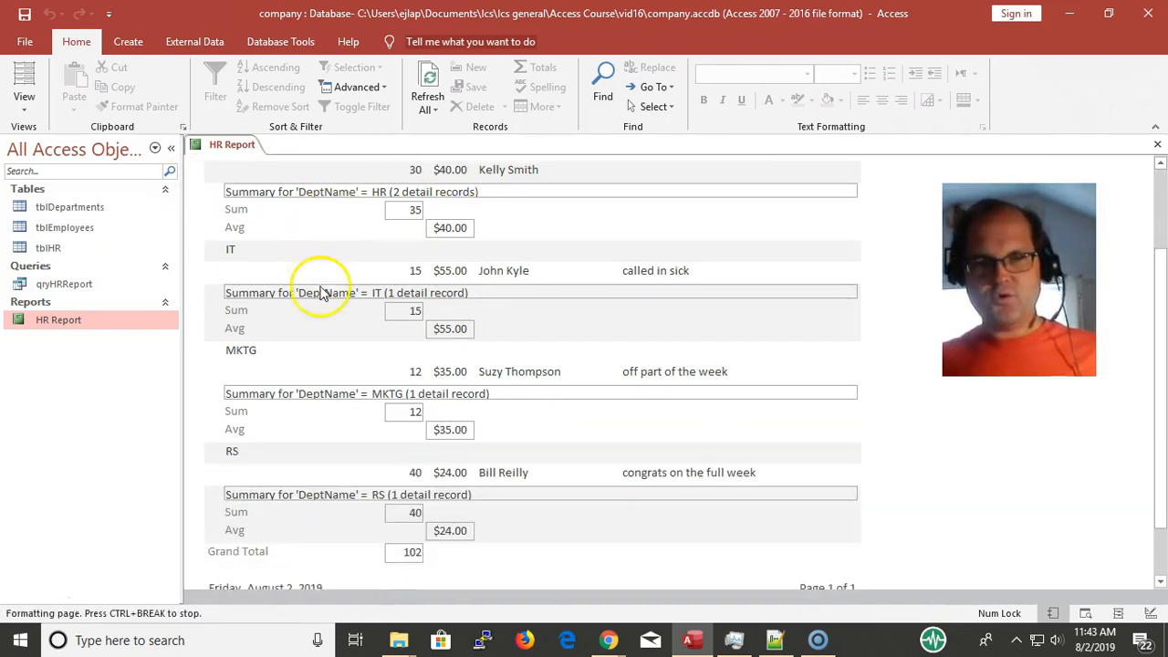
scroll(315, 283, up, 4)
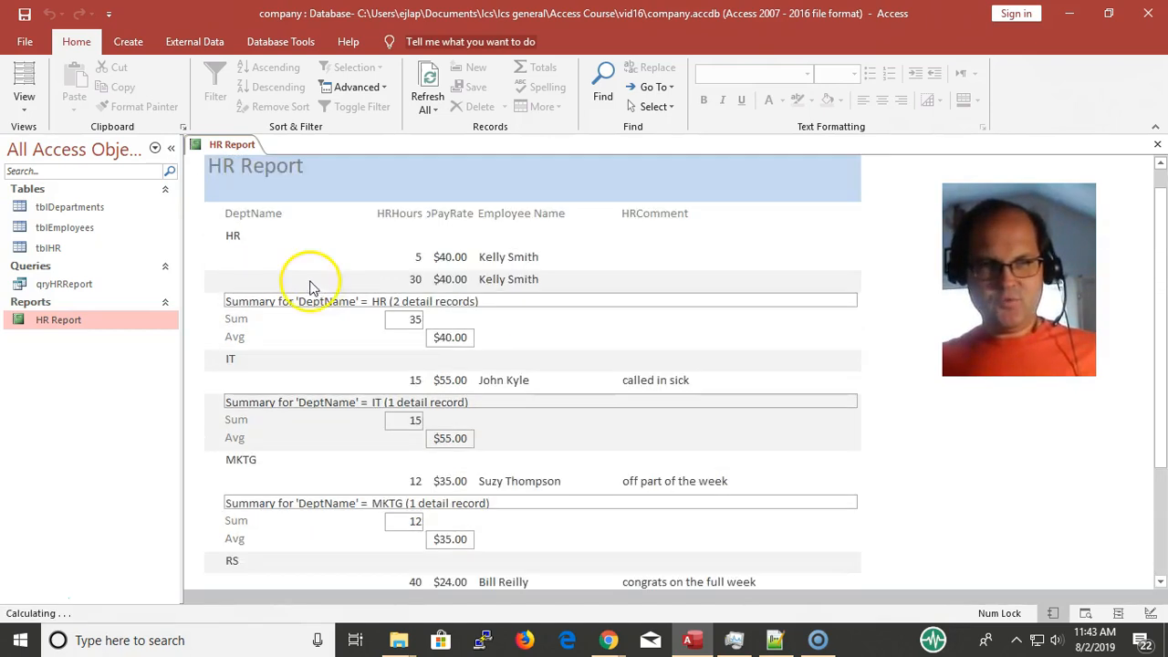
key(ctrl+w)
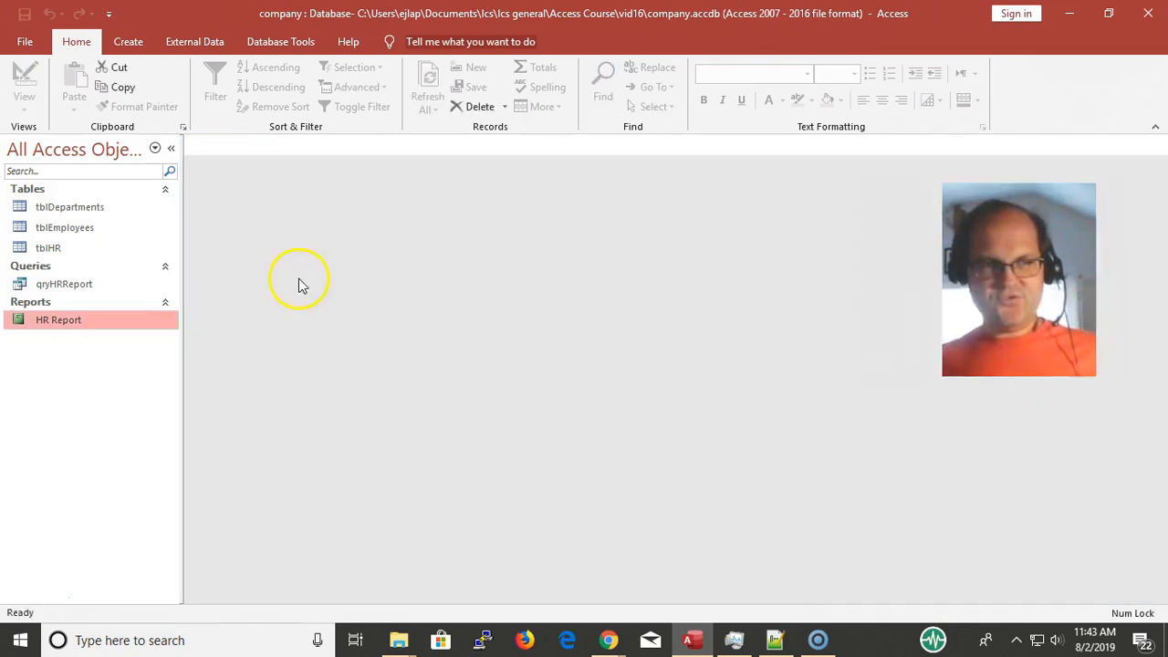
click(116, 327)
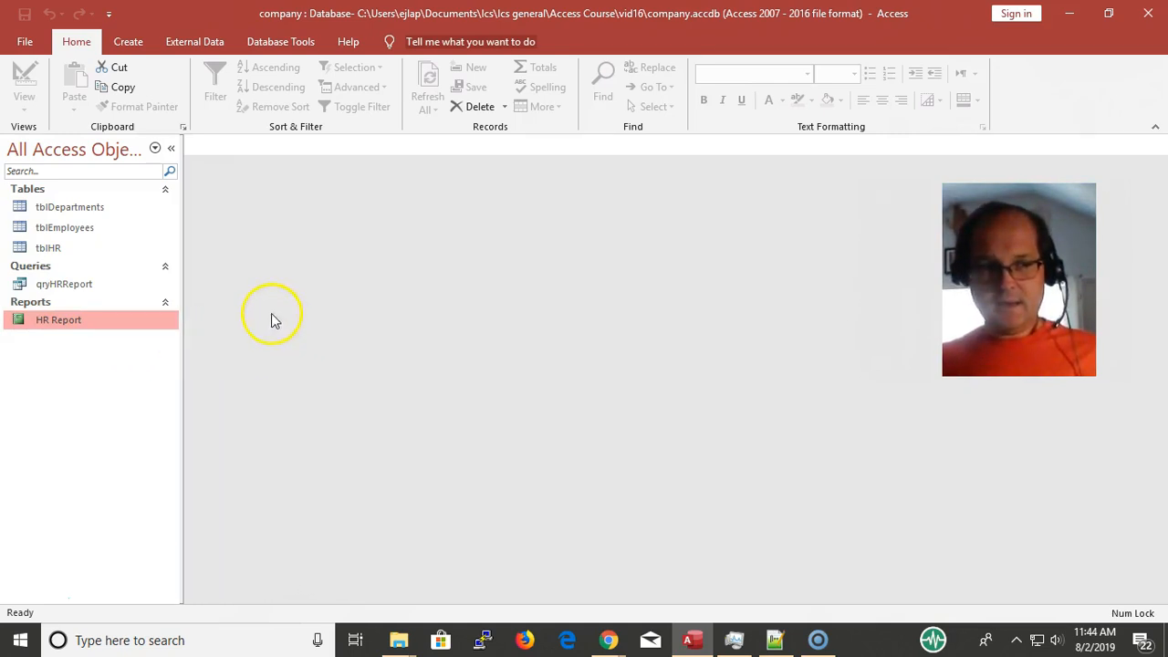
click(156, 334)
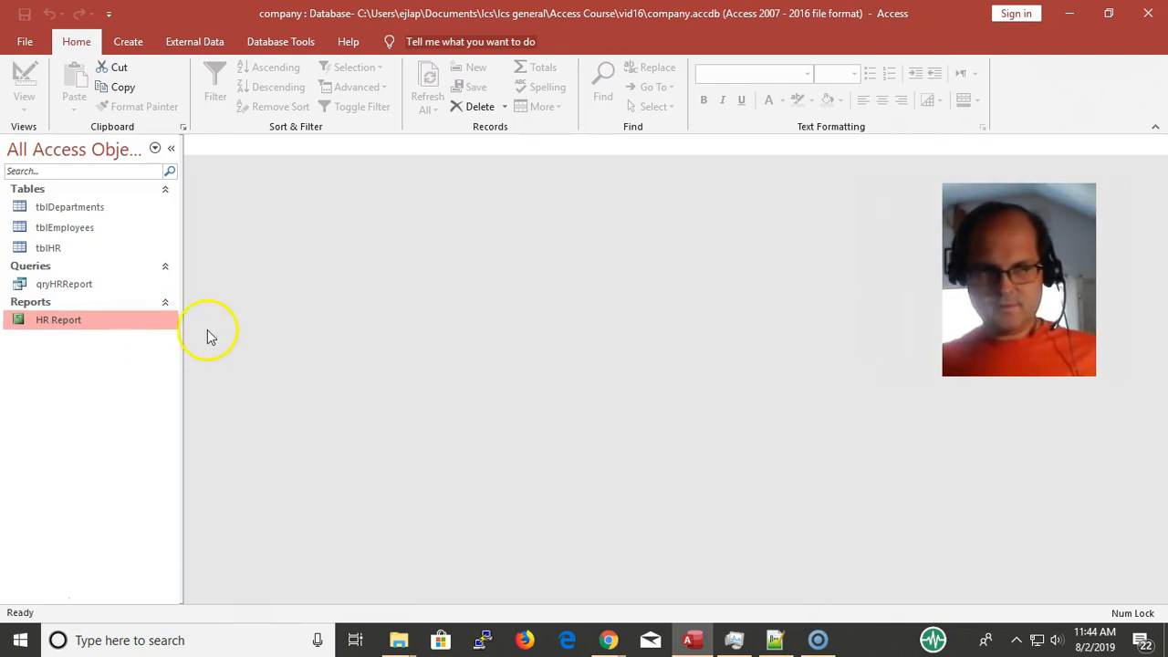